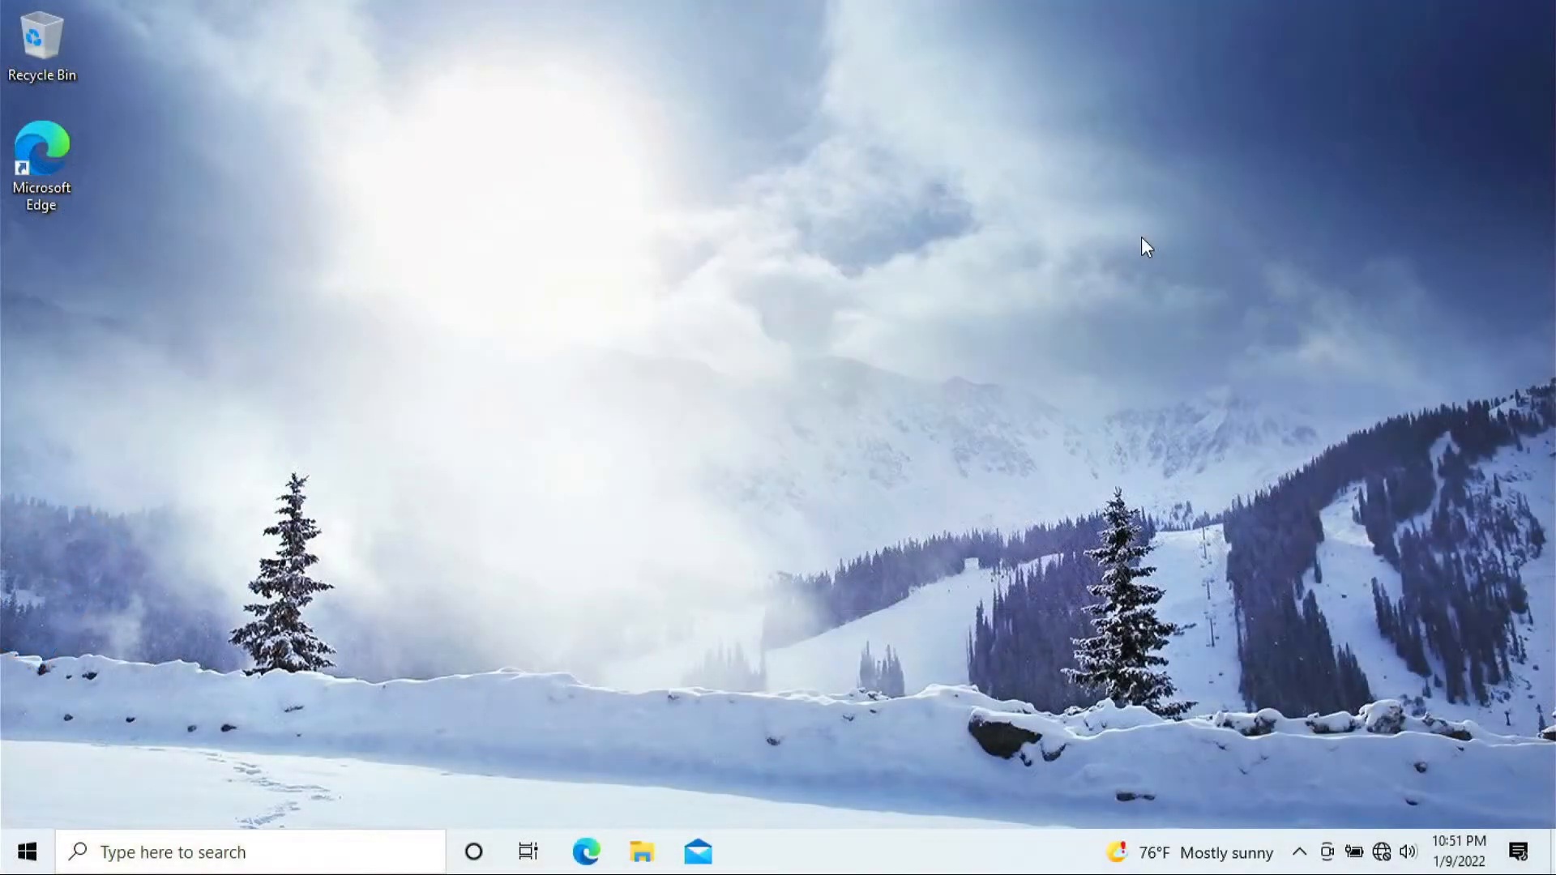
Load tplinkwifi.net in Edge to reach the router's create-administrator-password form
left_click_drag(564, 199, 1019, 514)
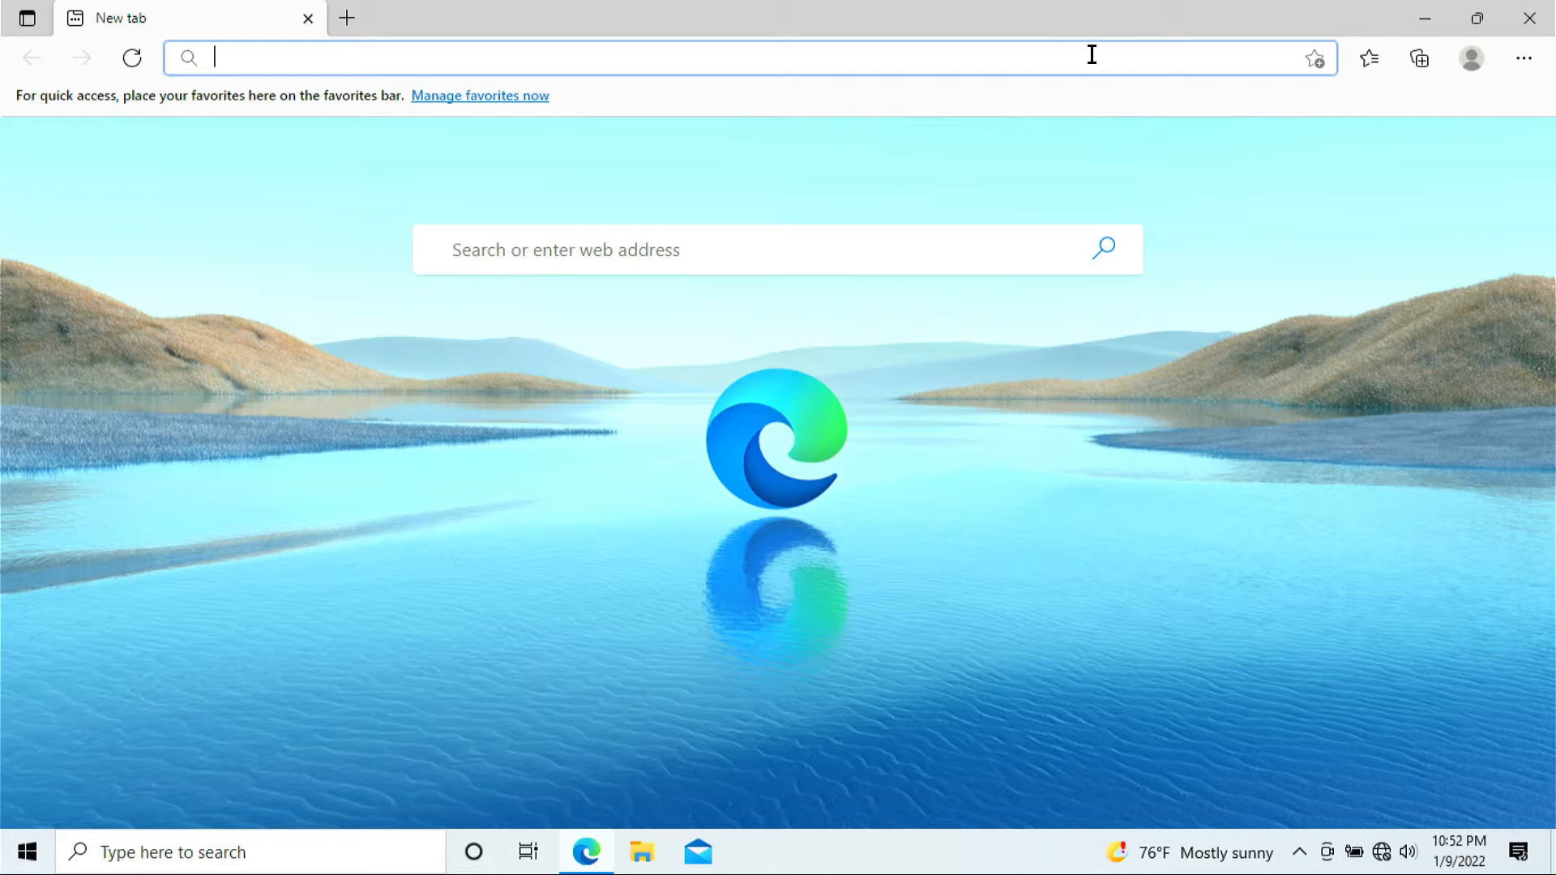
type("tpli")
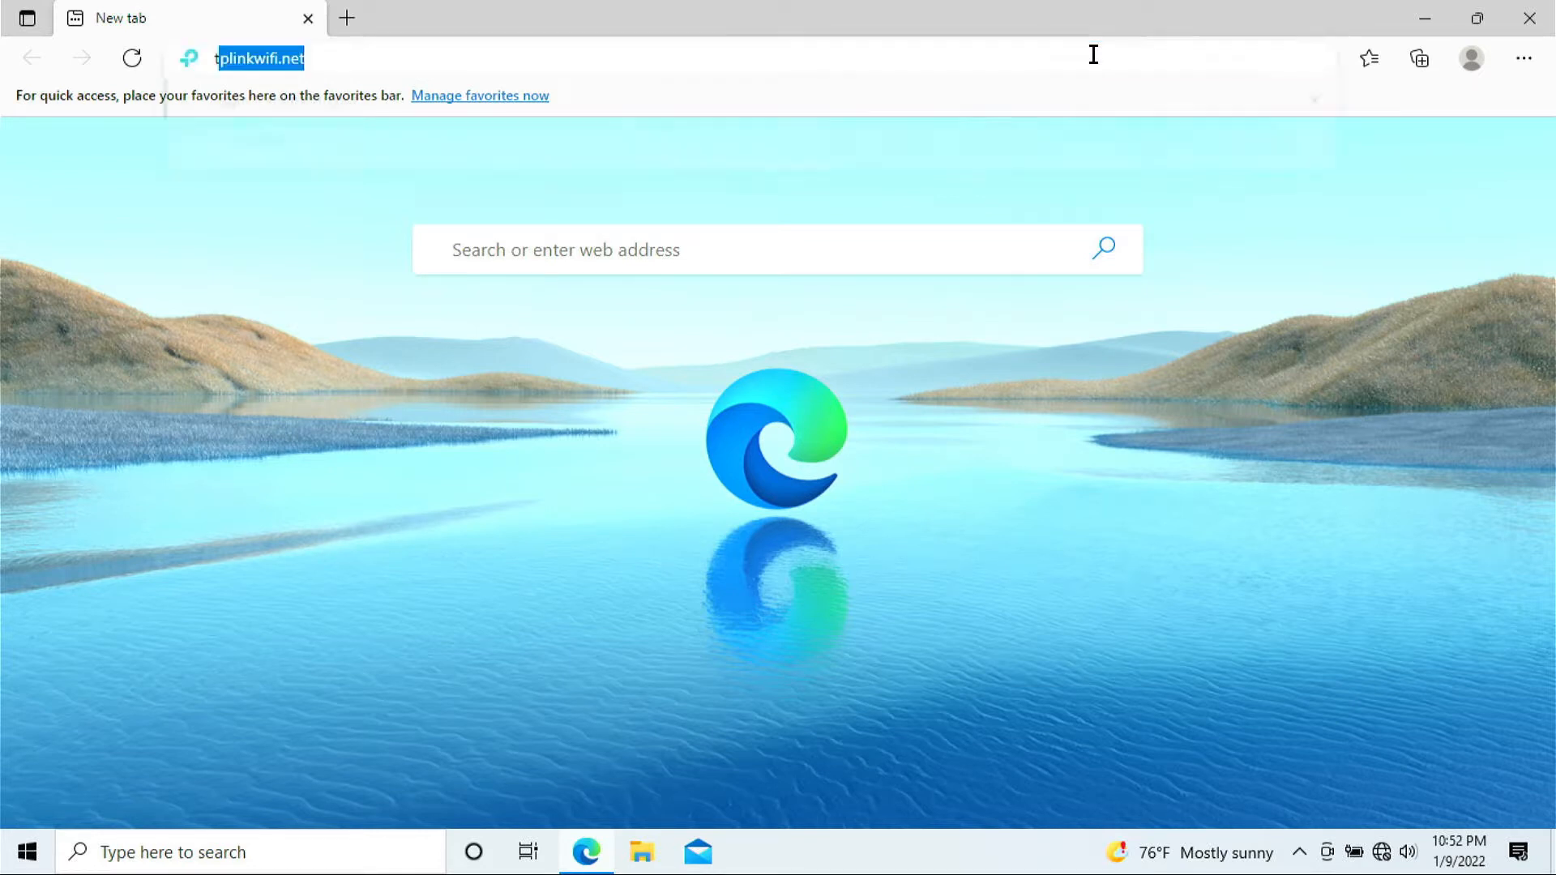
type("nkw")
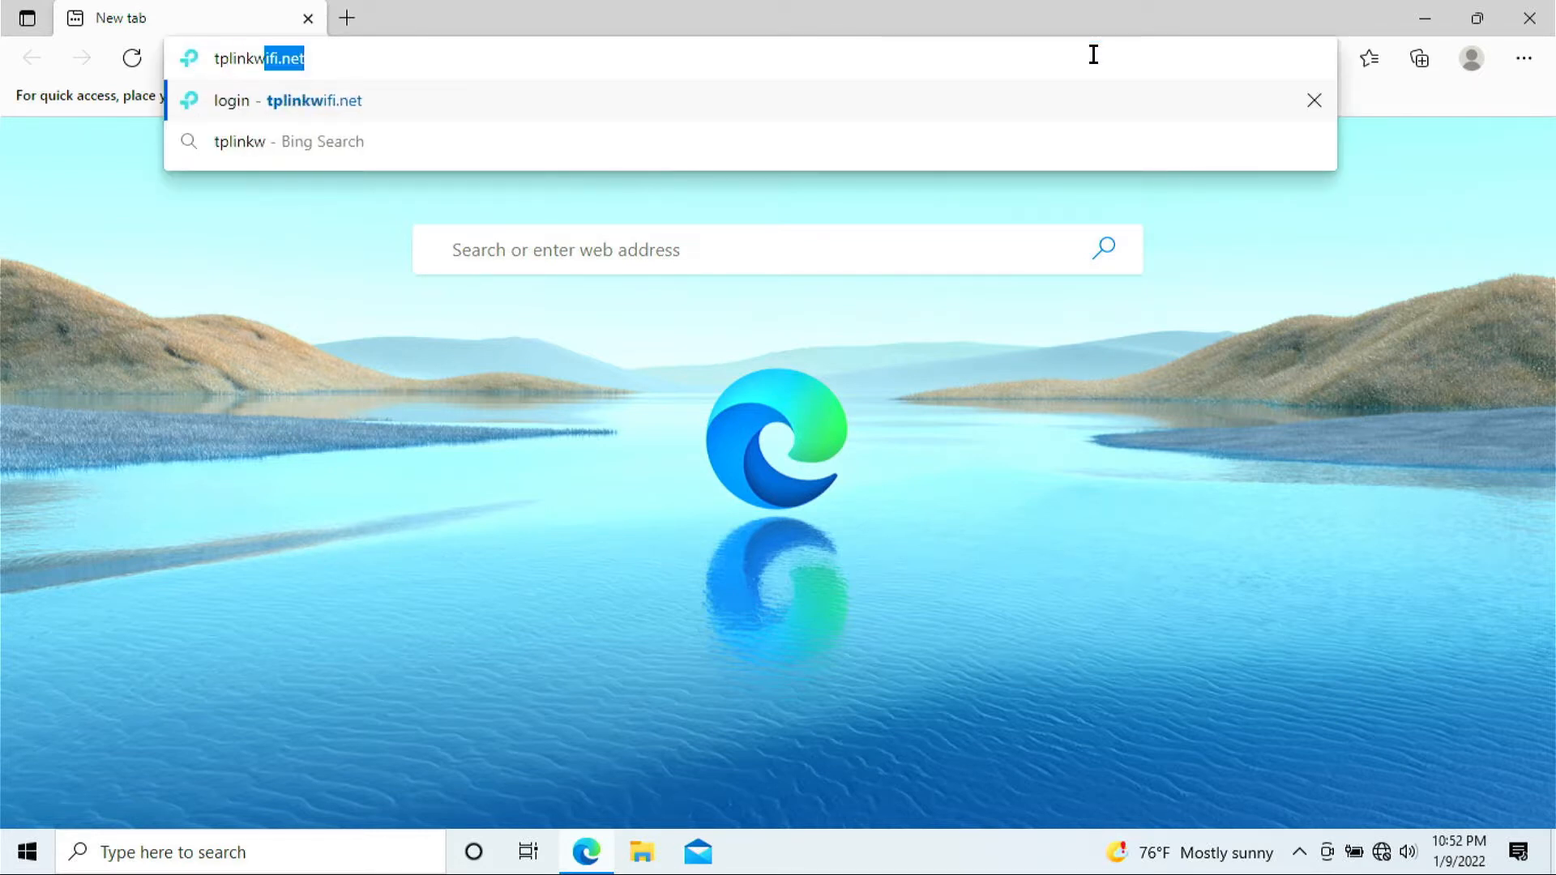
type("ifi.net")
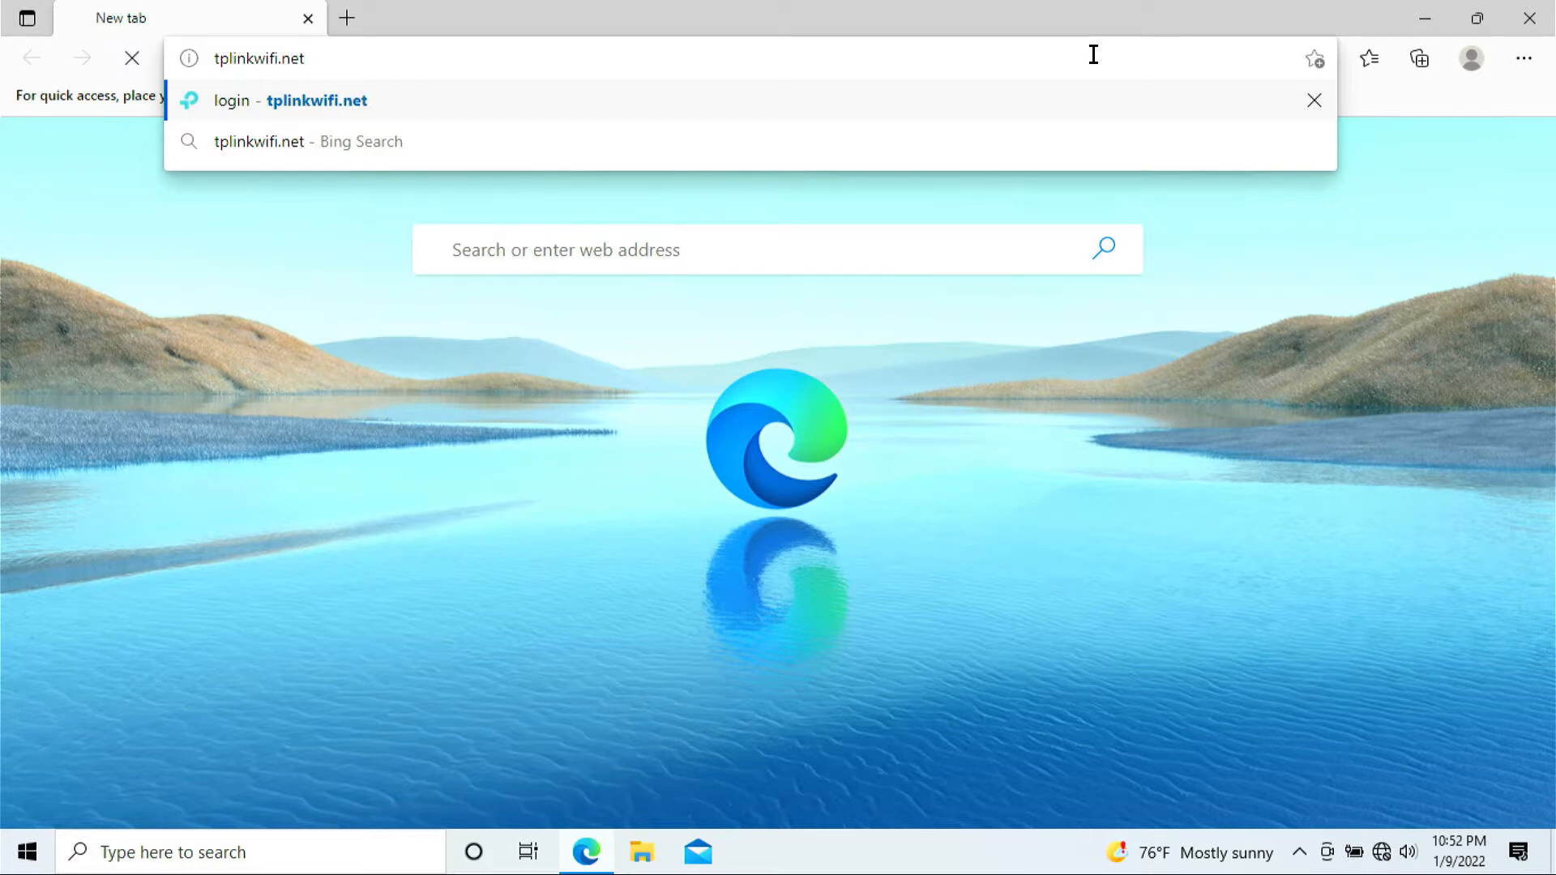
key("Return")
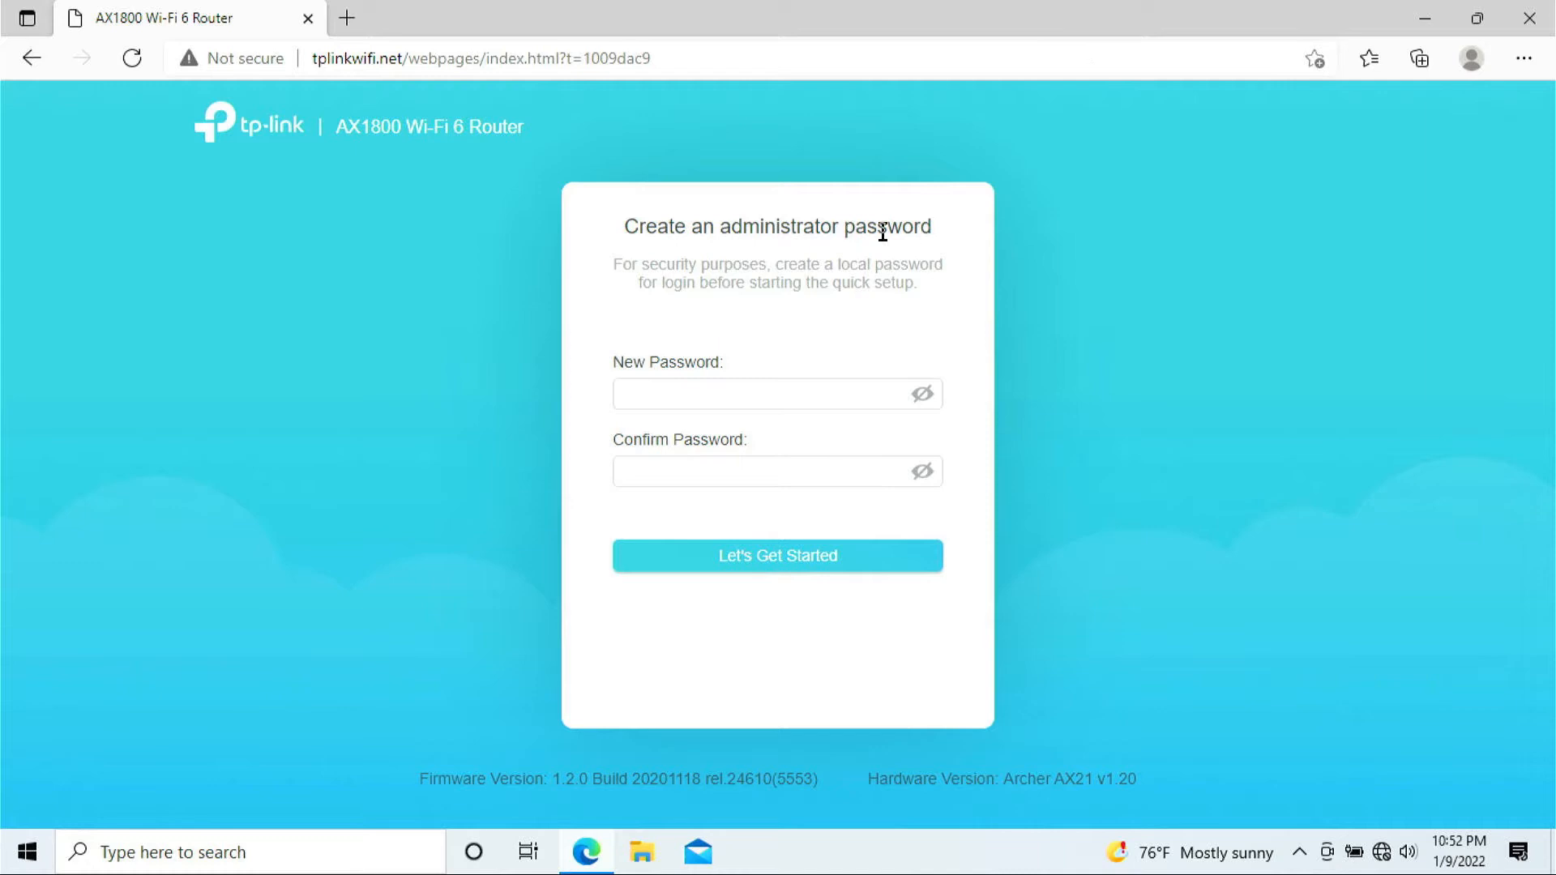
Enter and confirm a new administrator password, then start the setup wizard
left_click(792, 387)
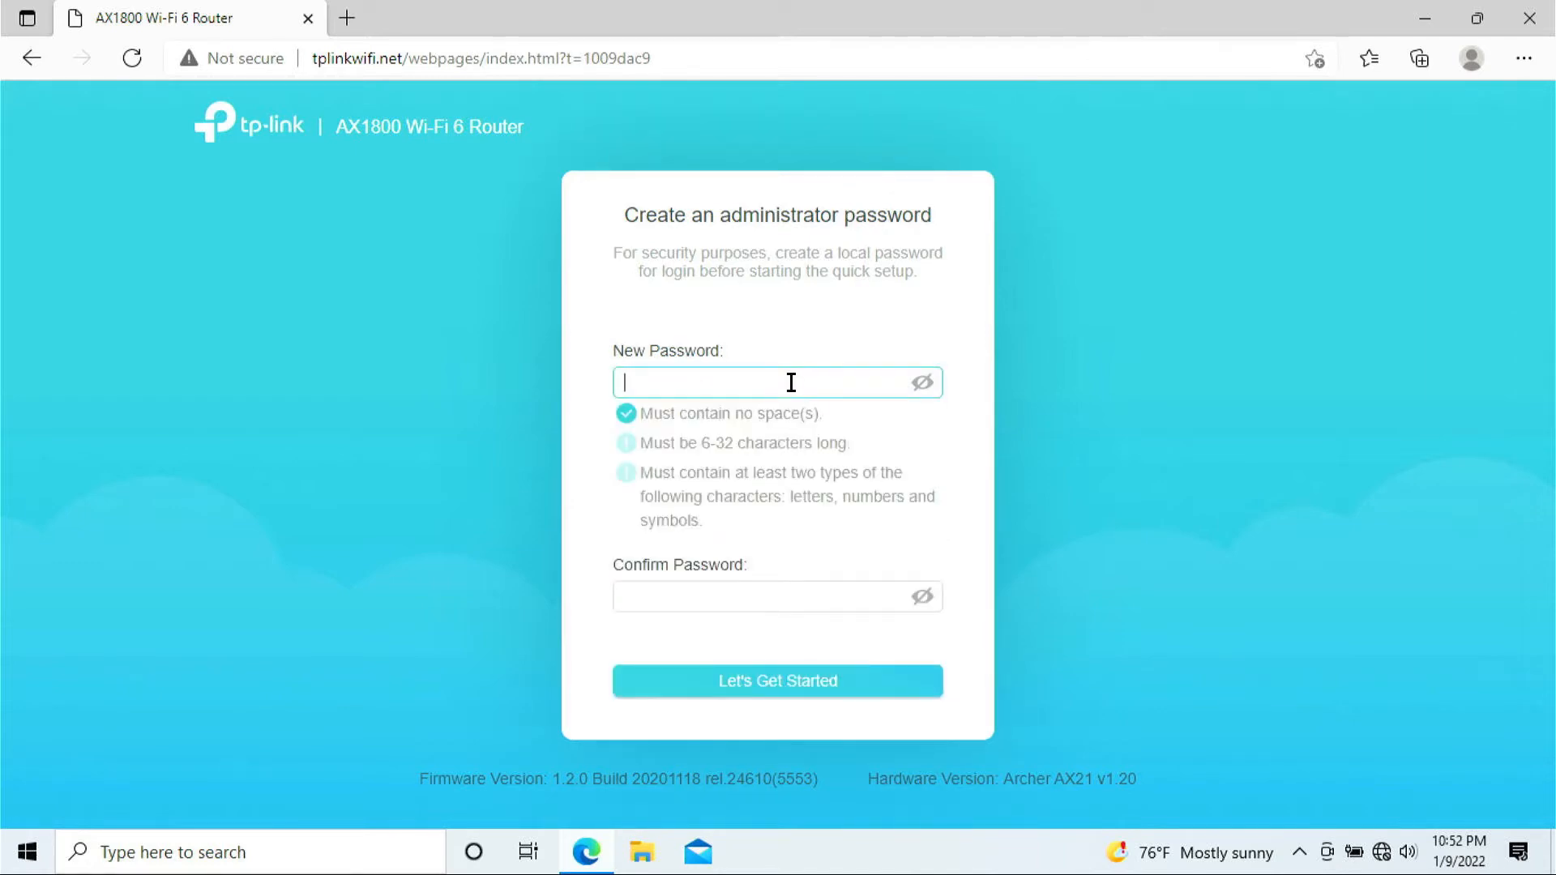
key("Tab")
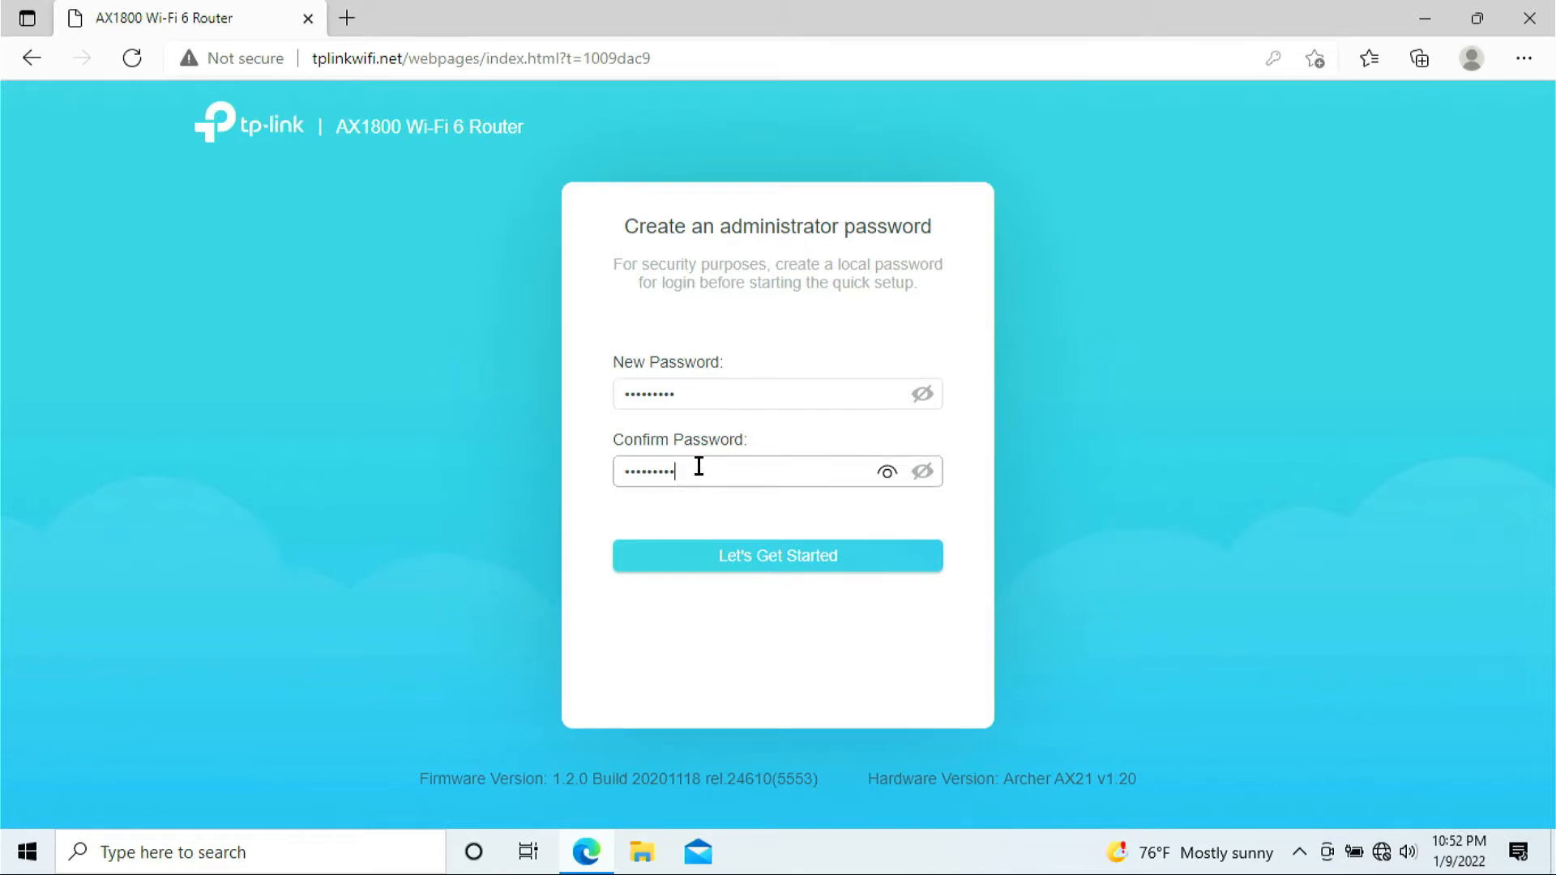
left_click(775, 562)
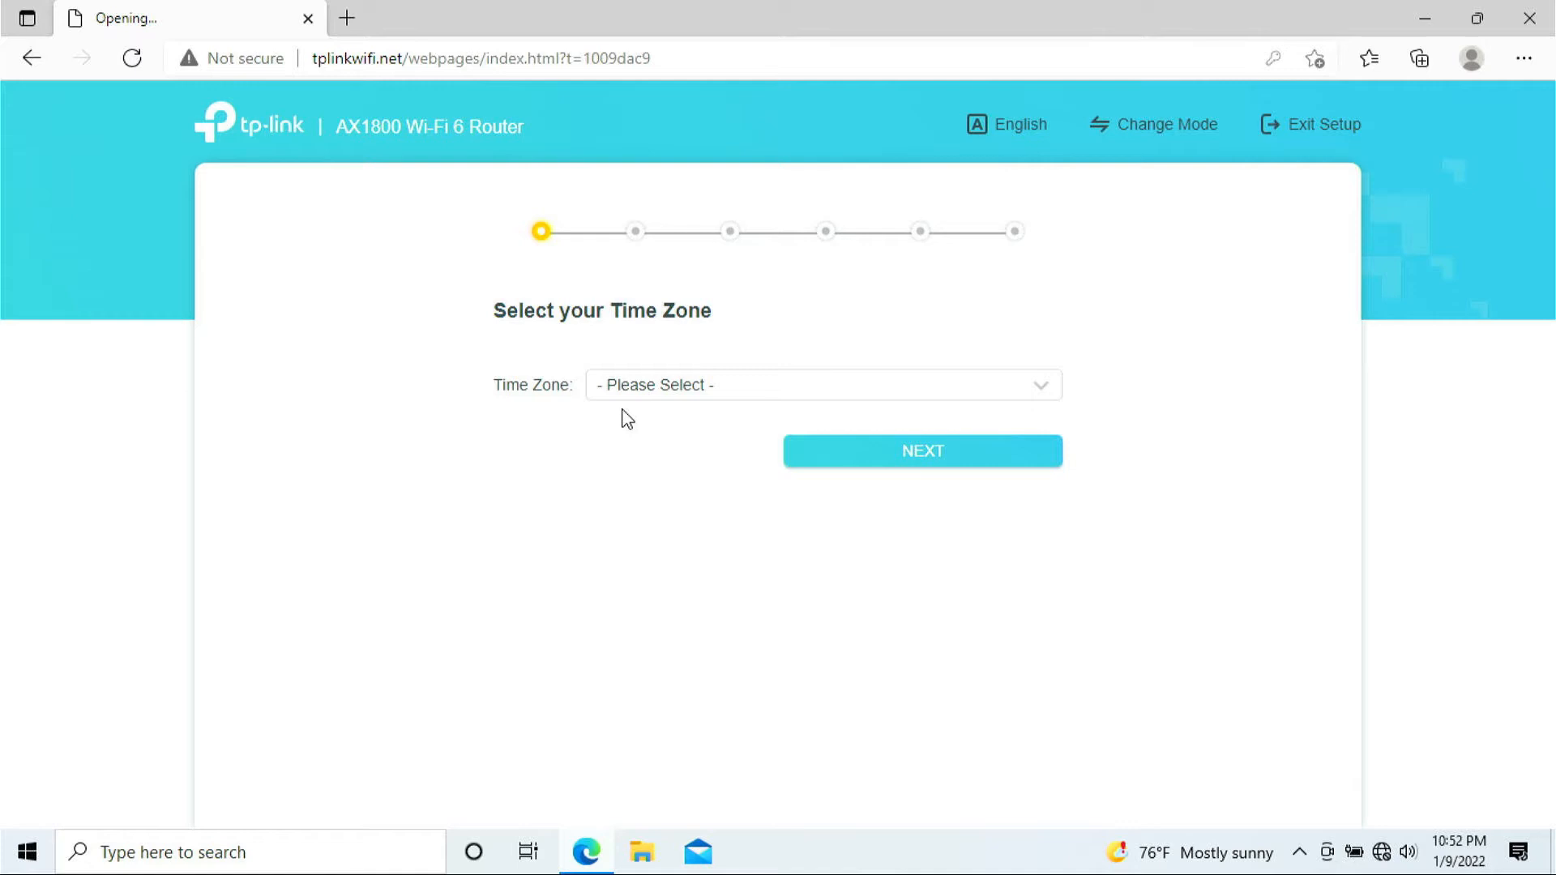
Set the time zone to (UTC-10:00) Hawaii and continue to the connection type step
left_click_drag(561, 314, 705, 315)
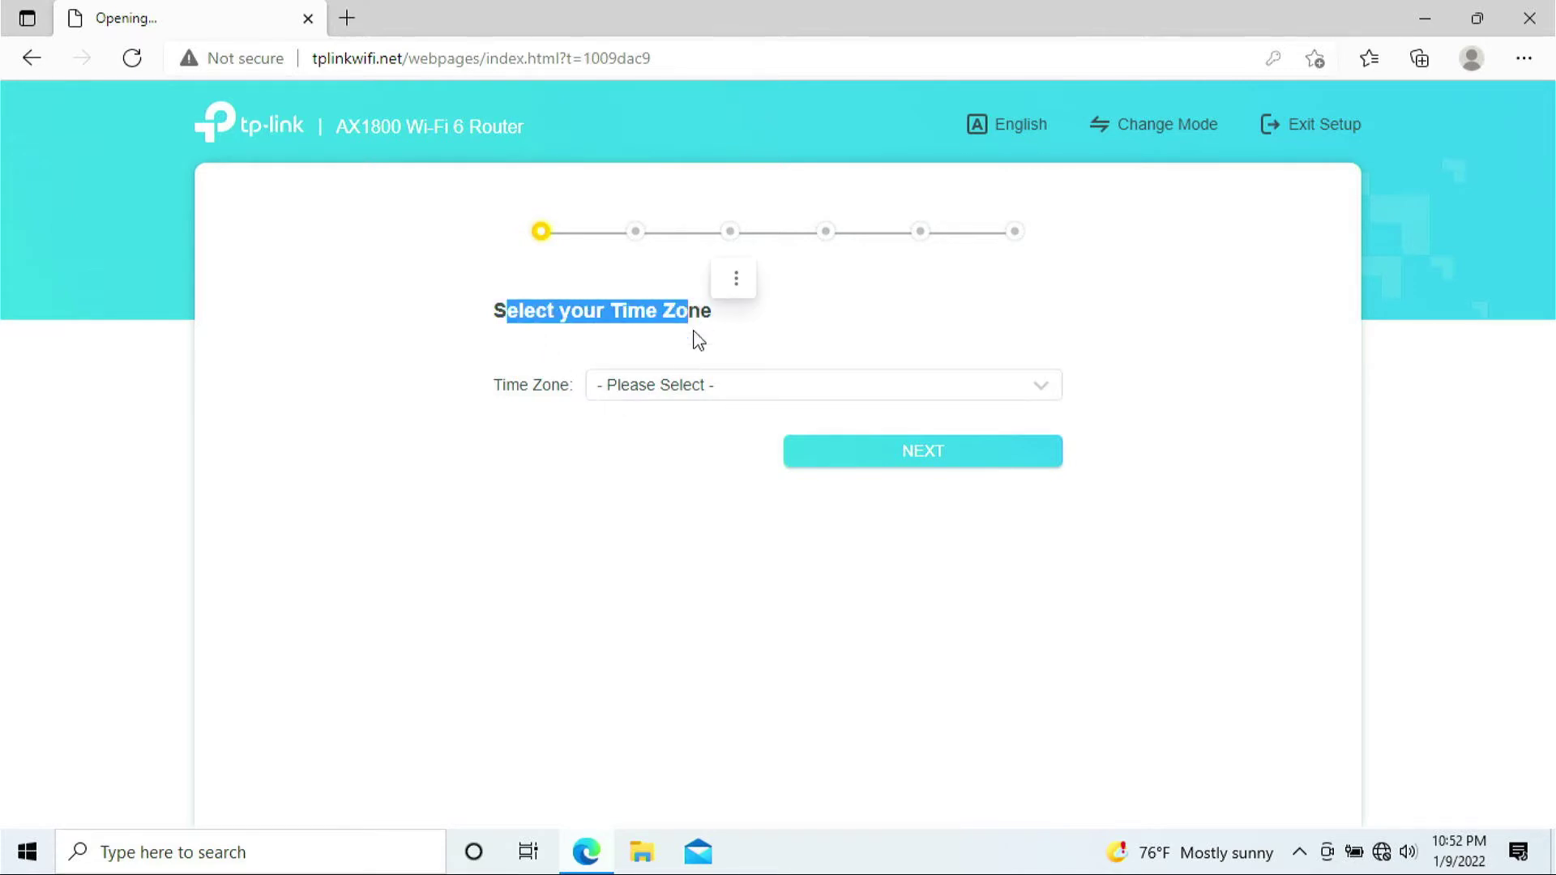
left_click(682, 387)
scroll(699, 487, "down", 1)
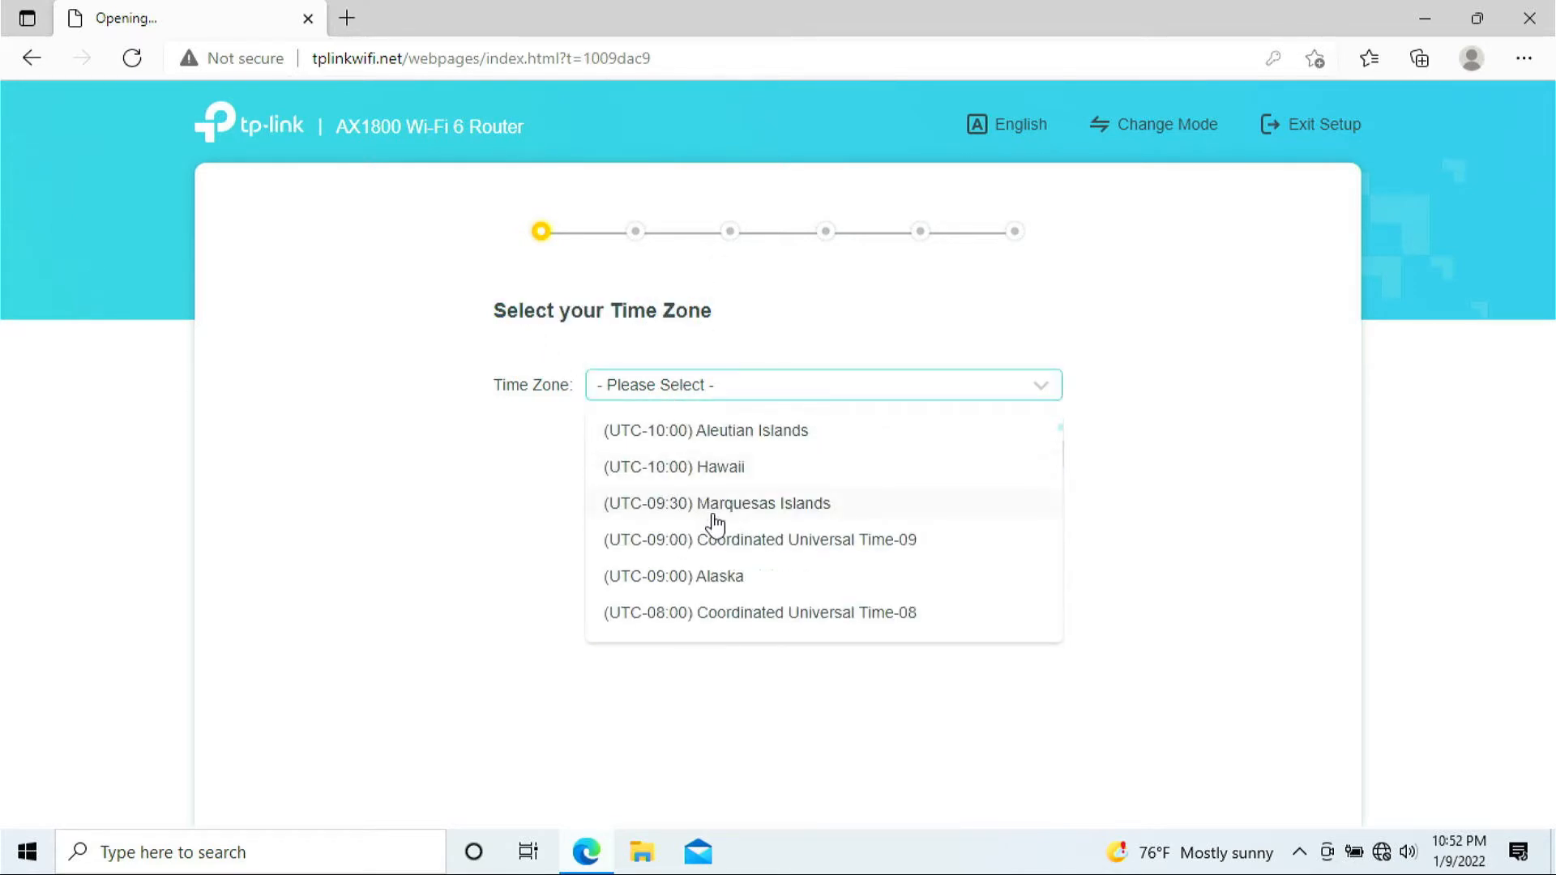
left_click(682, 469)
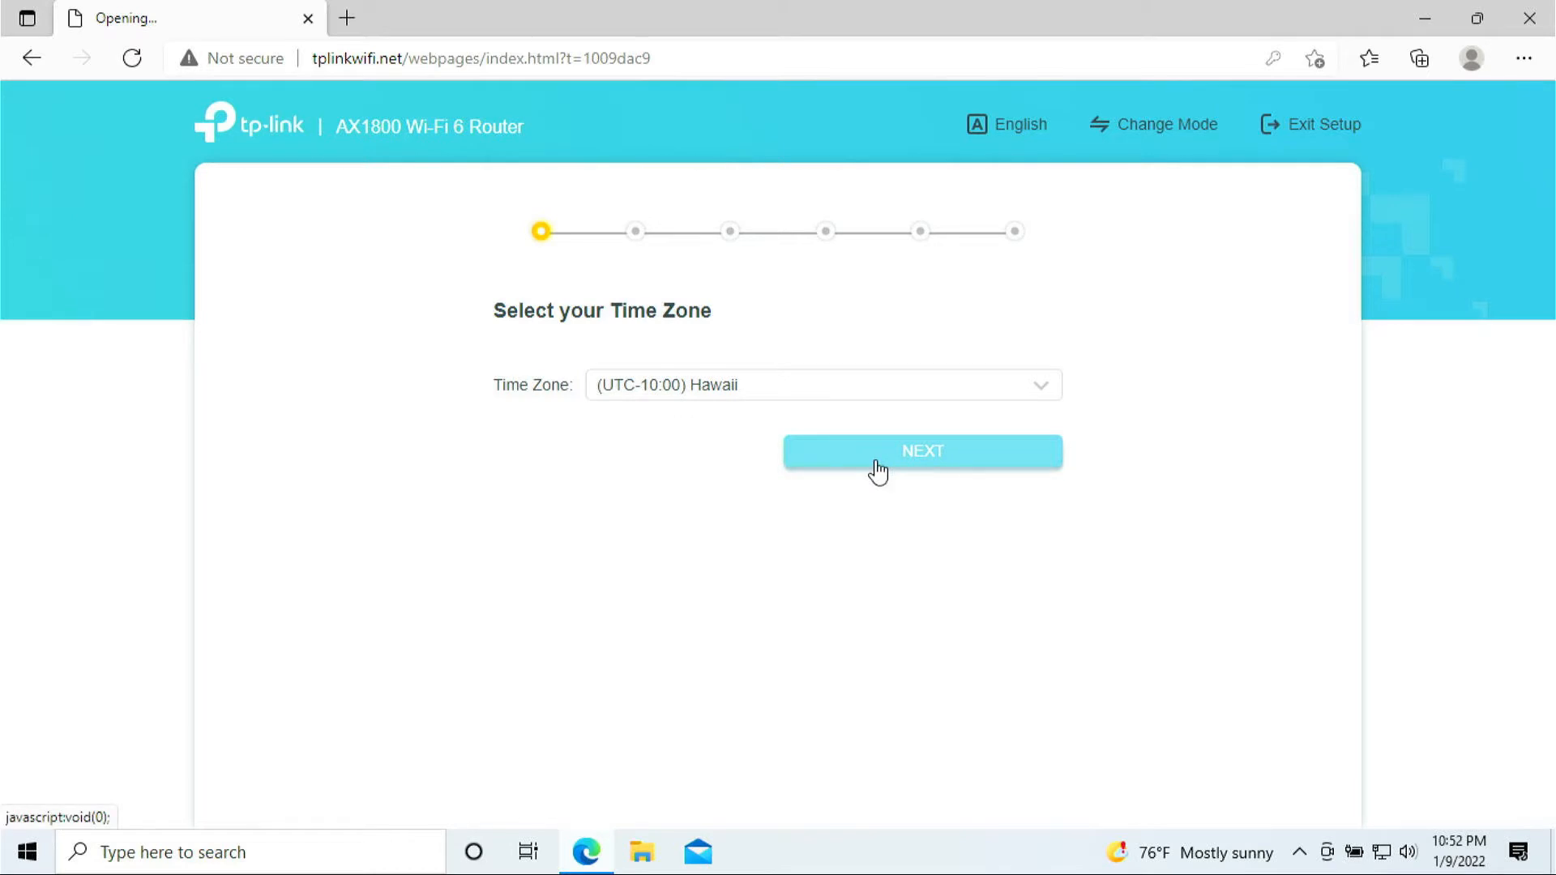
left_click(877, 469)
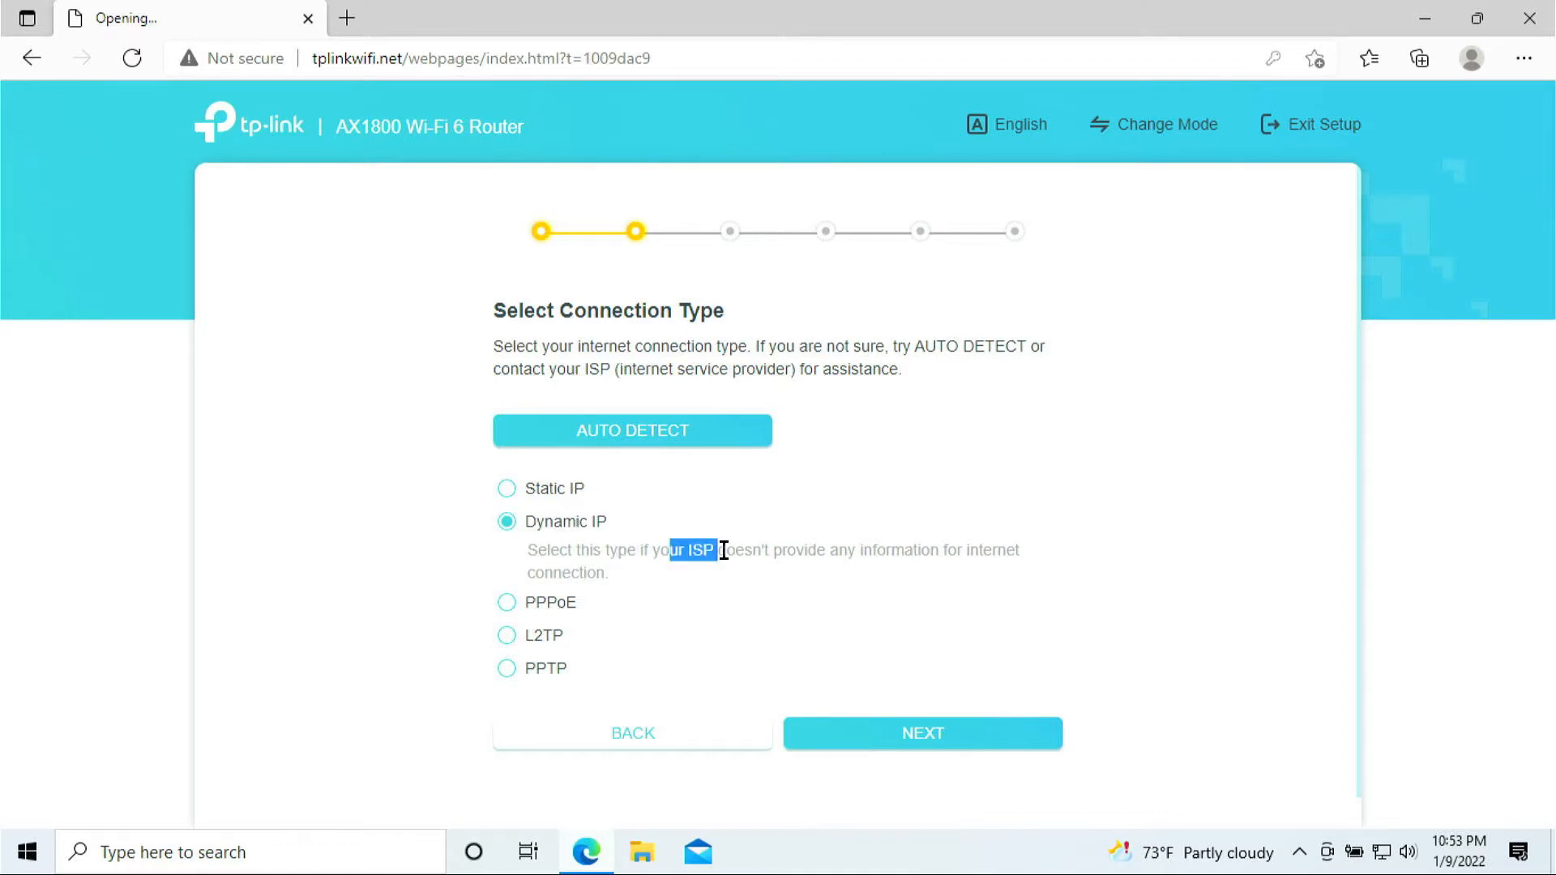
Keep Dynamic IP as the connection type and continue past Select Connection Type
left_click(684, 550)
left_click_drag(589, 493, 505, 493)
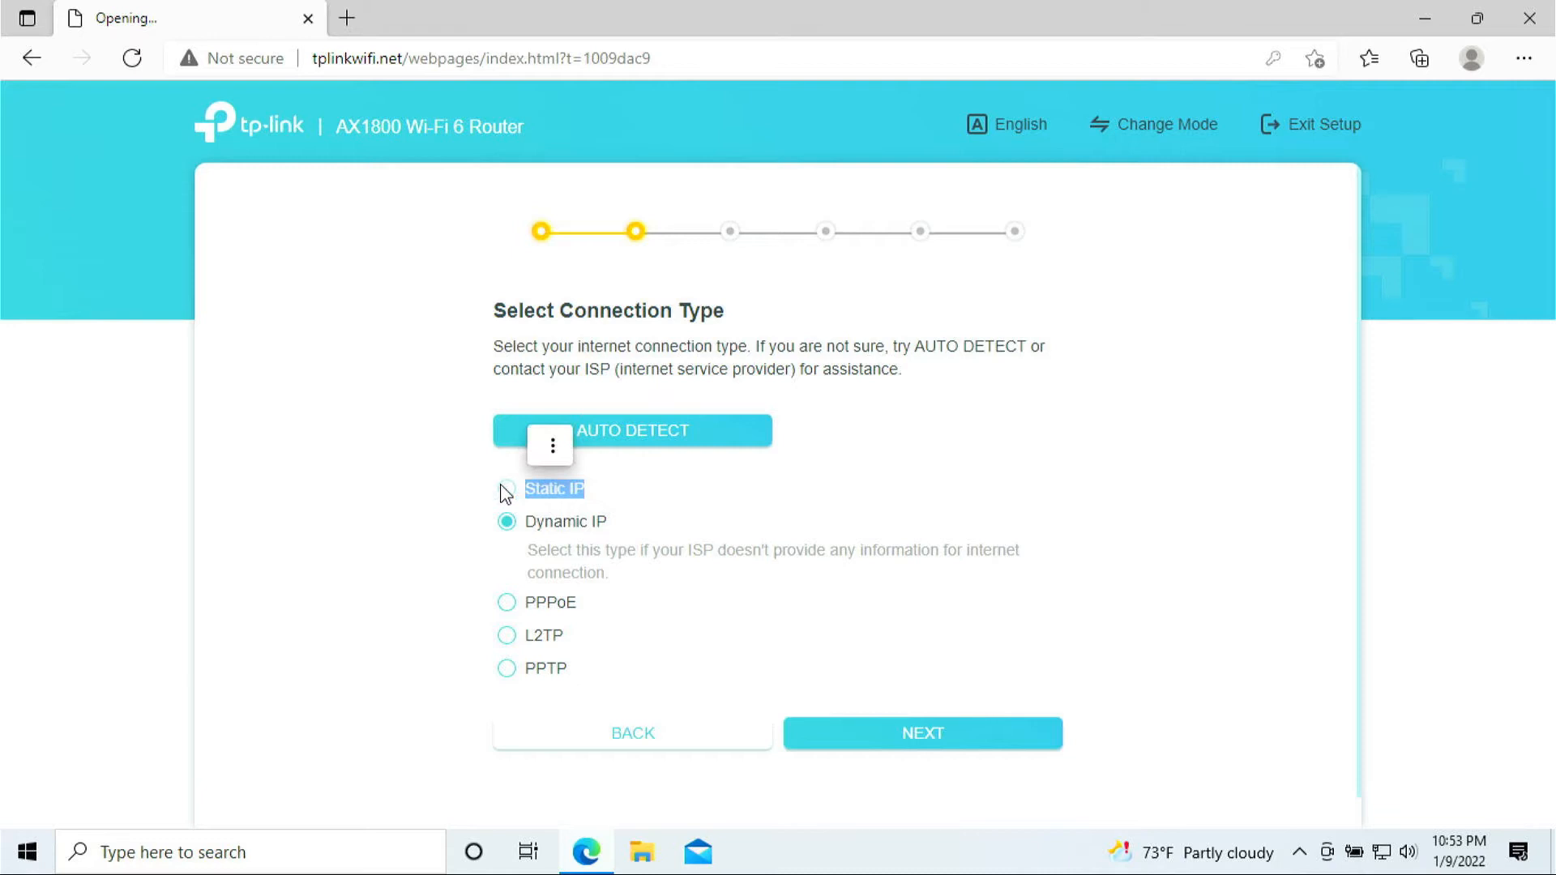
left_click(451, 497)
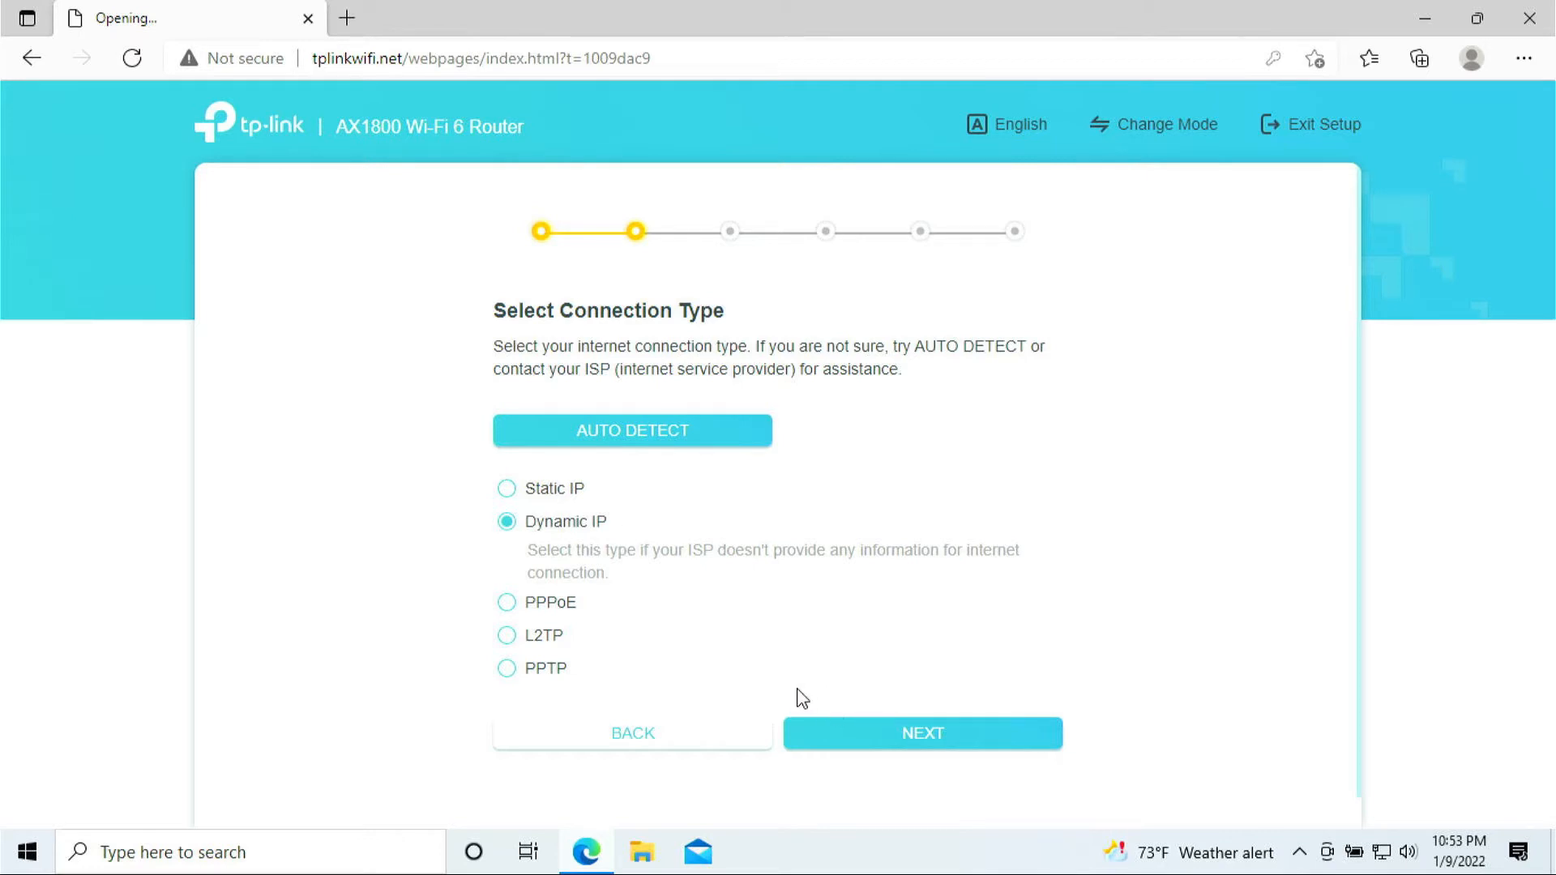
left_click(872, 738)
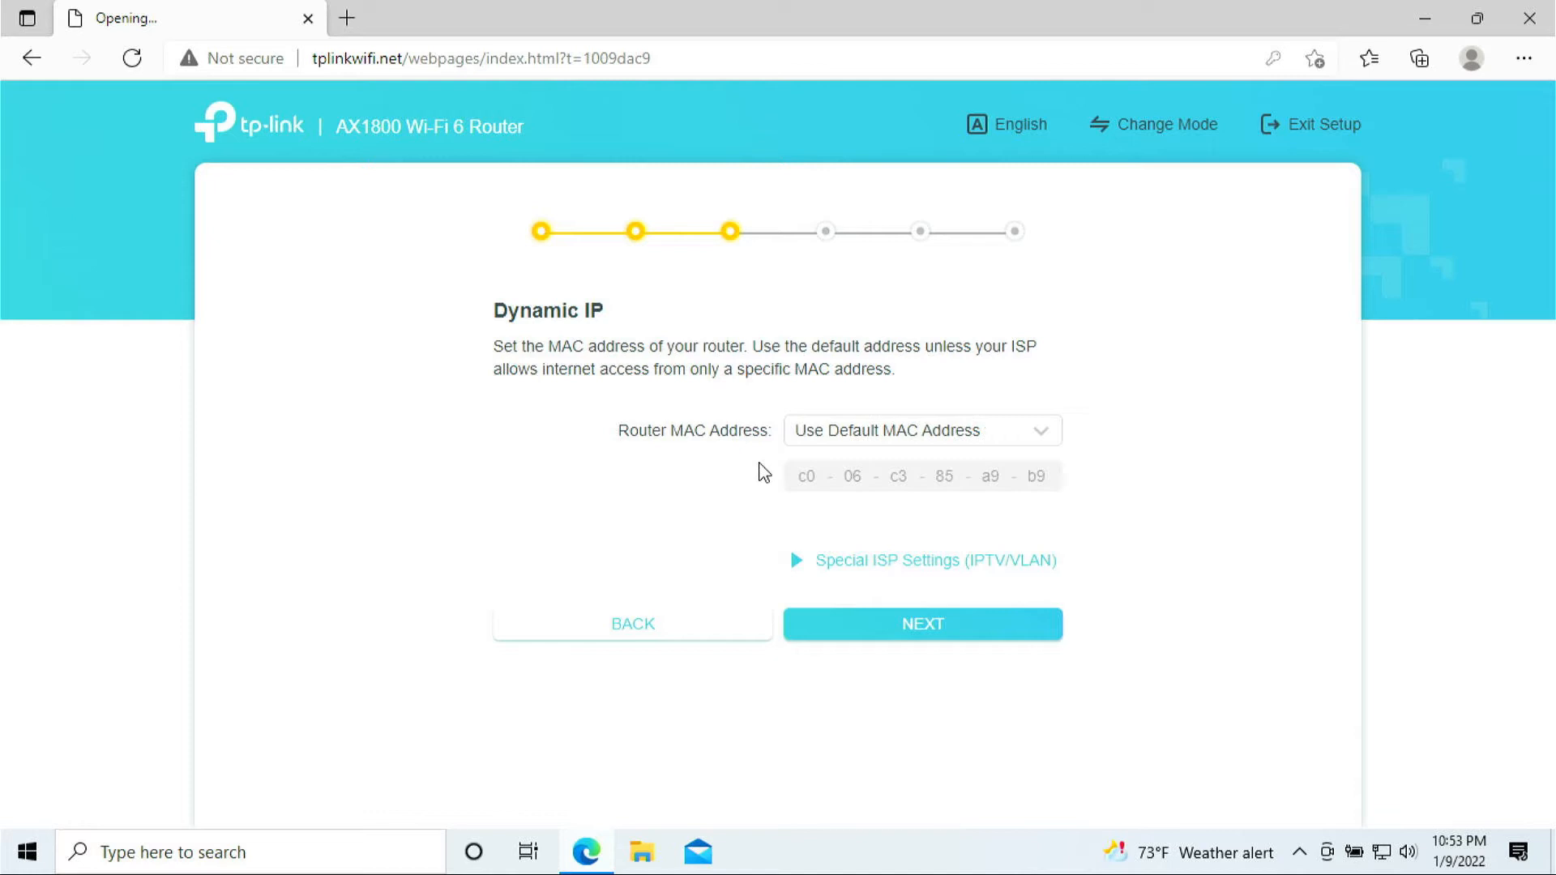
left_click_drag(509, 312, 607, 314)
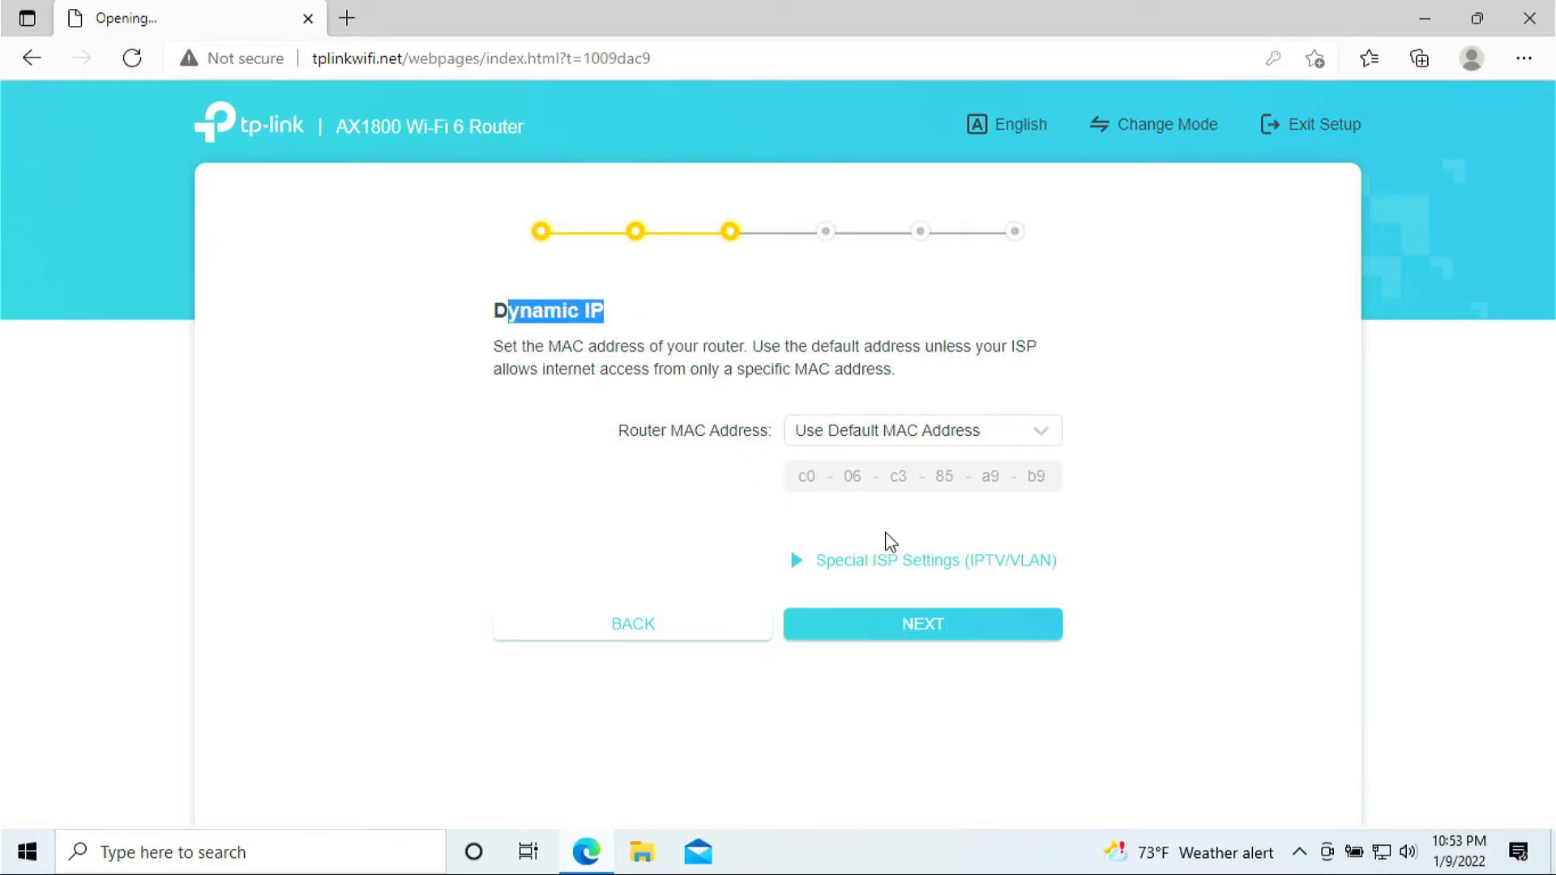
Keep the default MAC address and review the Smart Connect and Wireless Radio settings
left_click(916, 637)
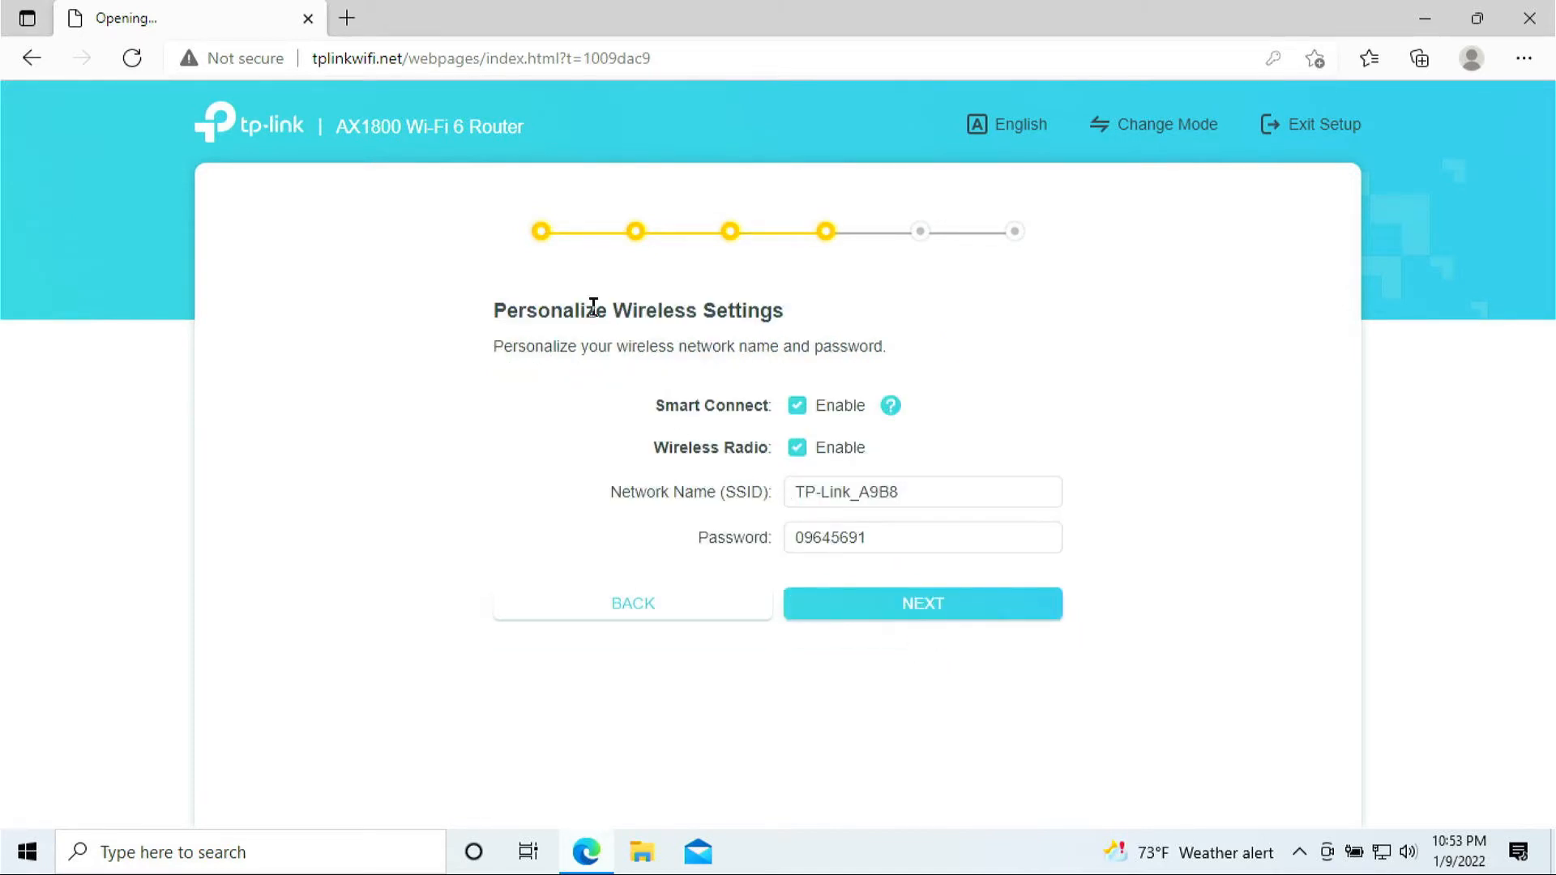
left_click_drag(496, 310, 803, 318)
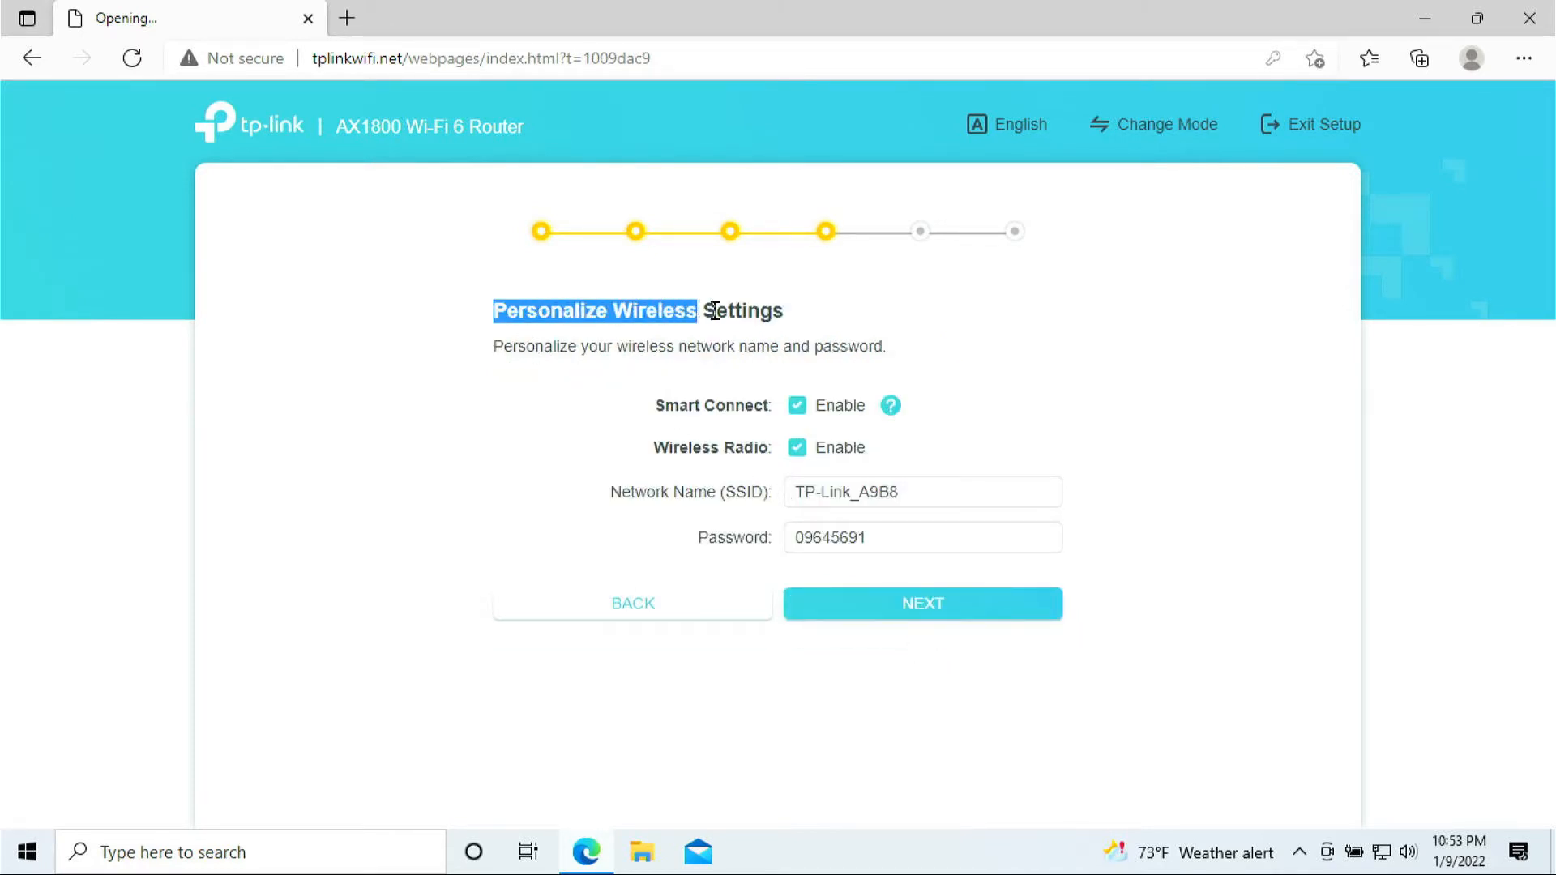
left_click(748, 413)
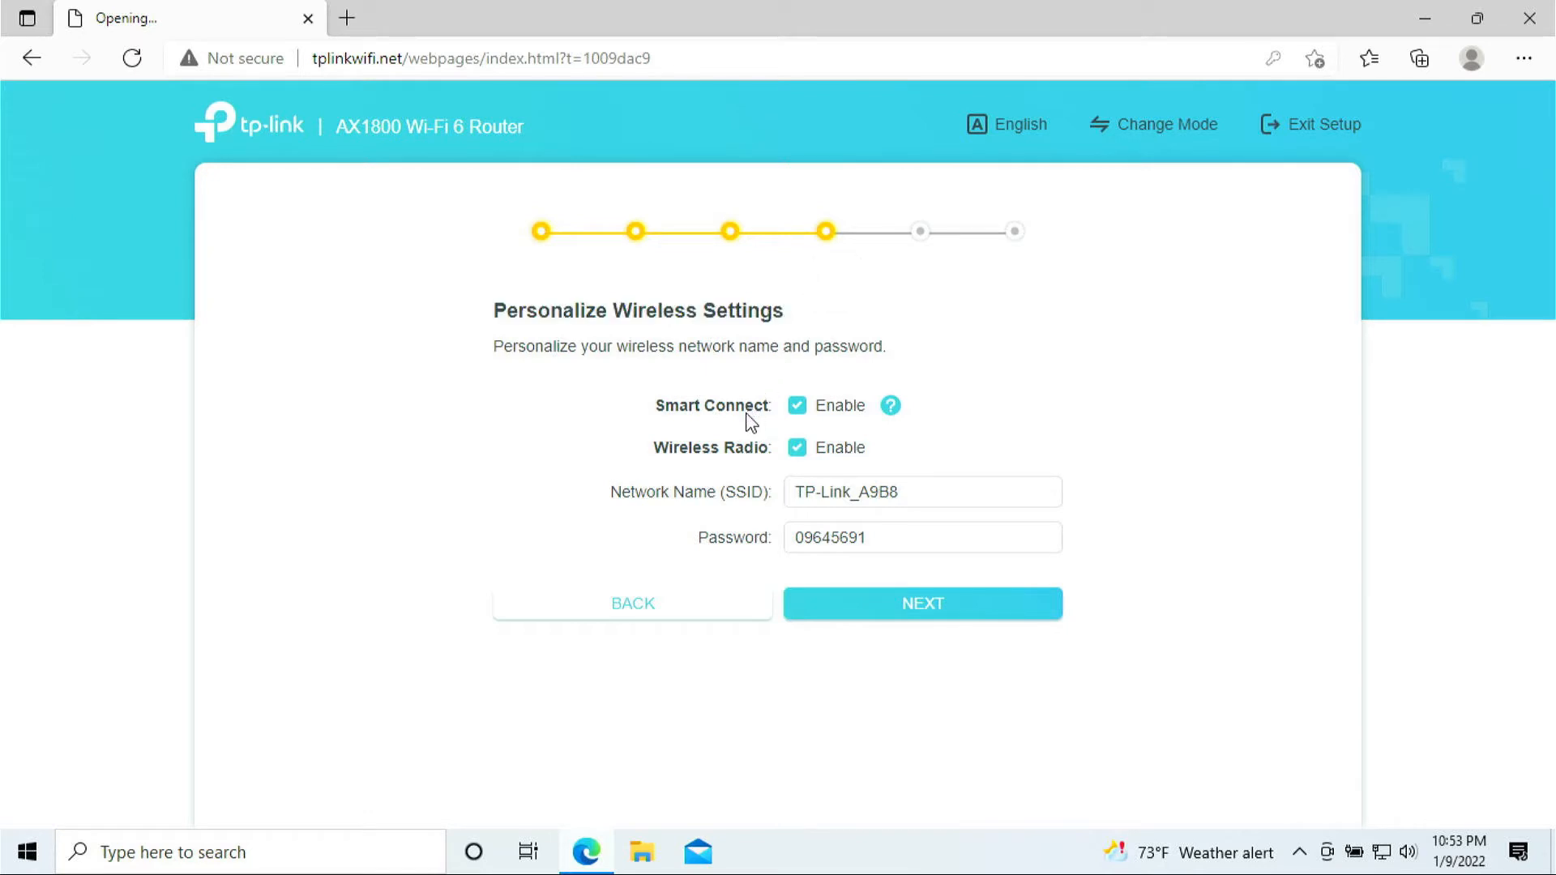
left_click(797, 405)
left_click(822, 453)
left_click_drag(633, 496, 779, 499)
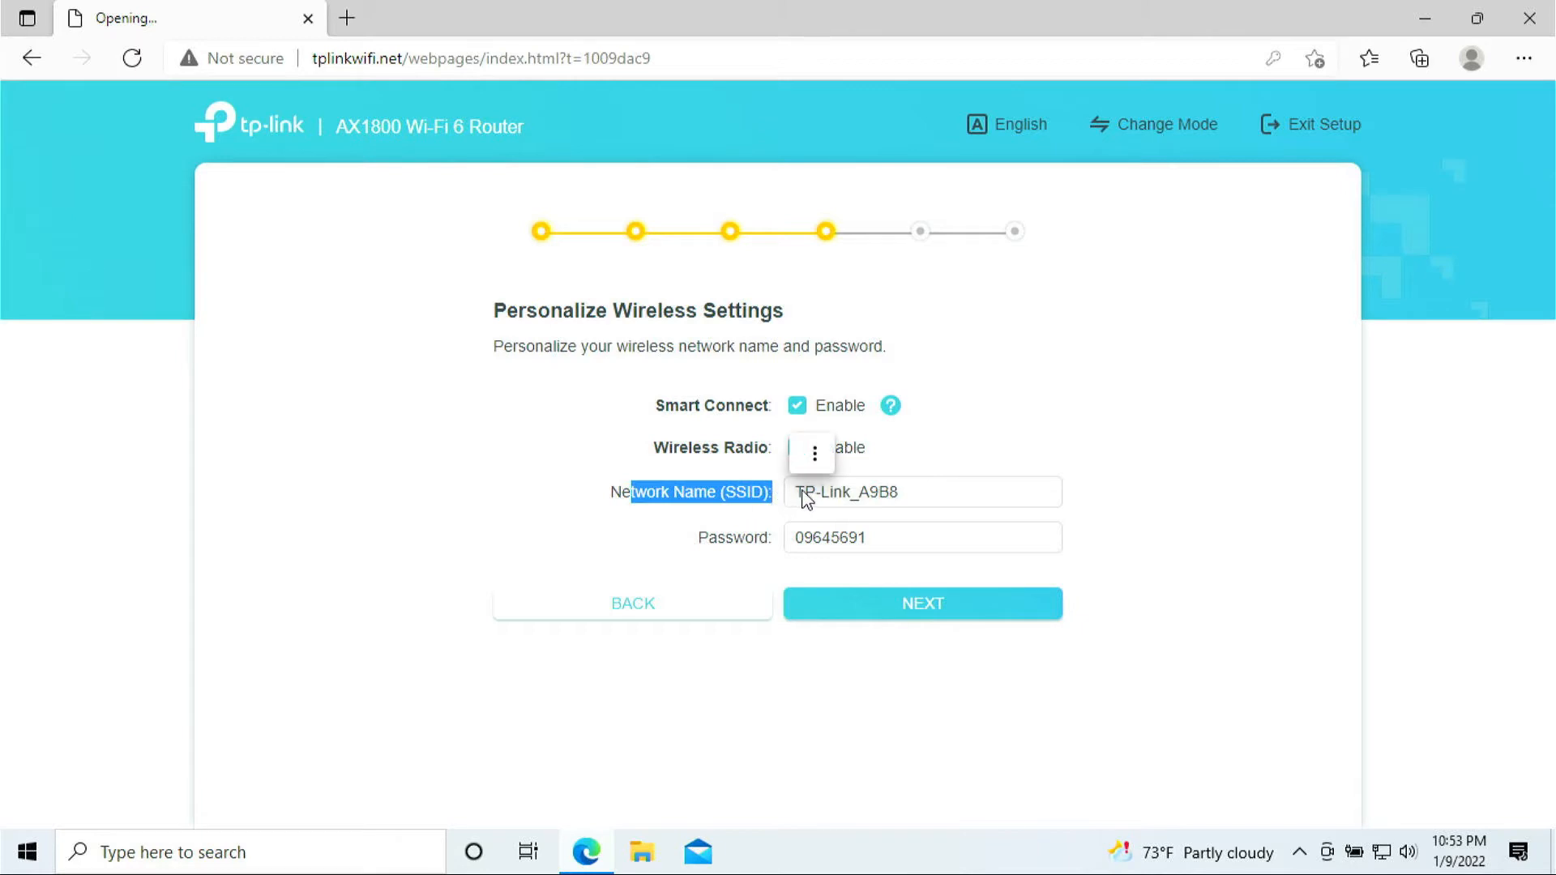
left_click(900, 491)
left_click_drag(910, 492, 757, 492)
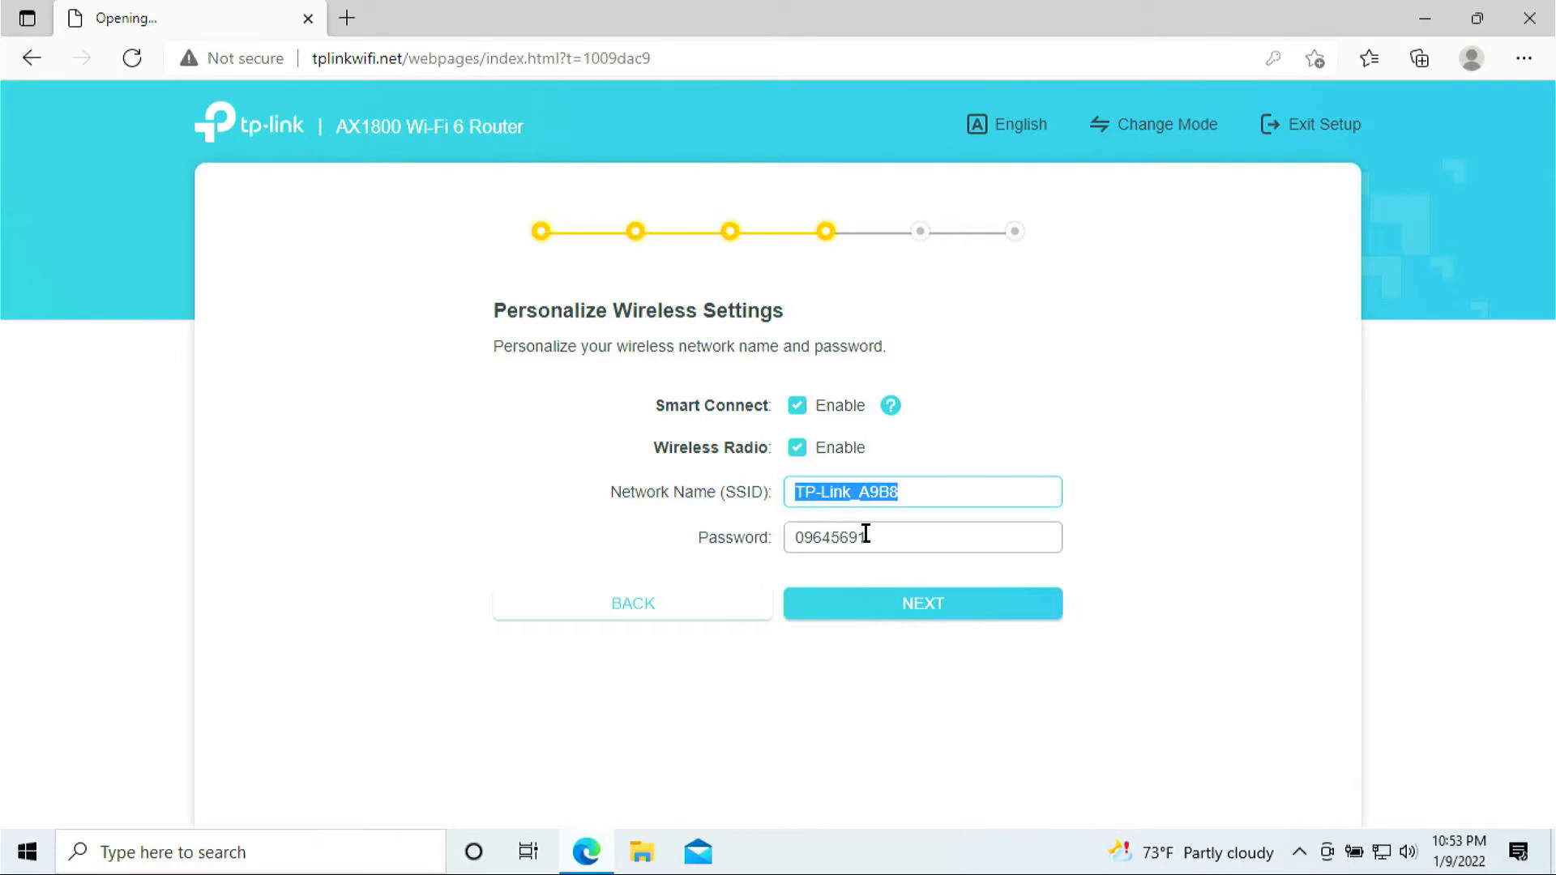
left_click_drag(870, 538, 778, 541)
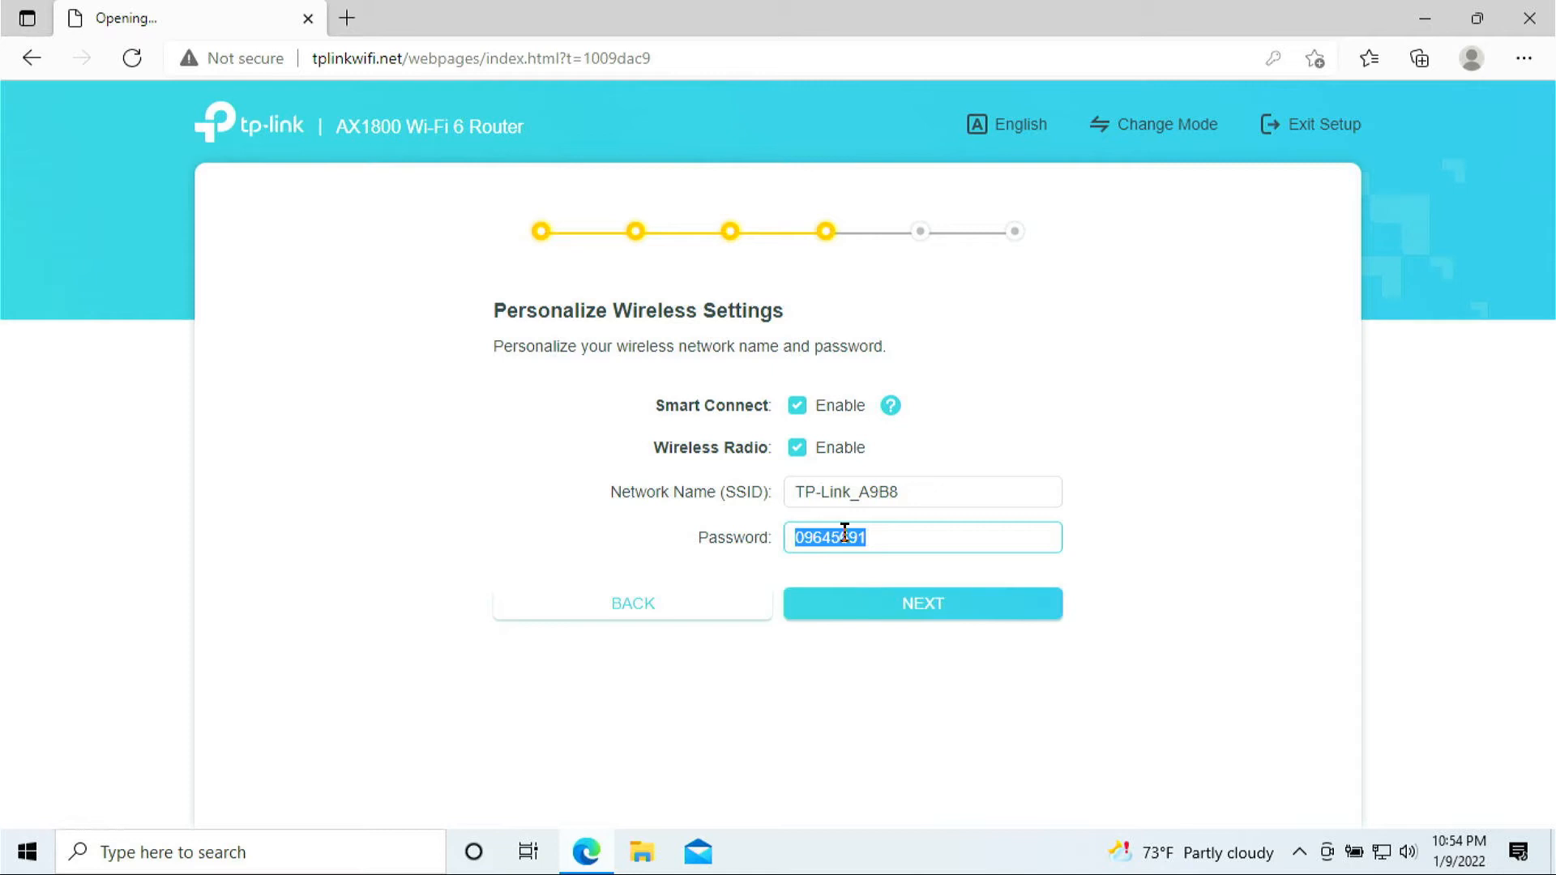
left_click(902, 603)
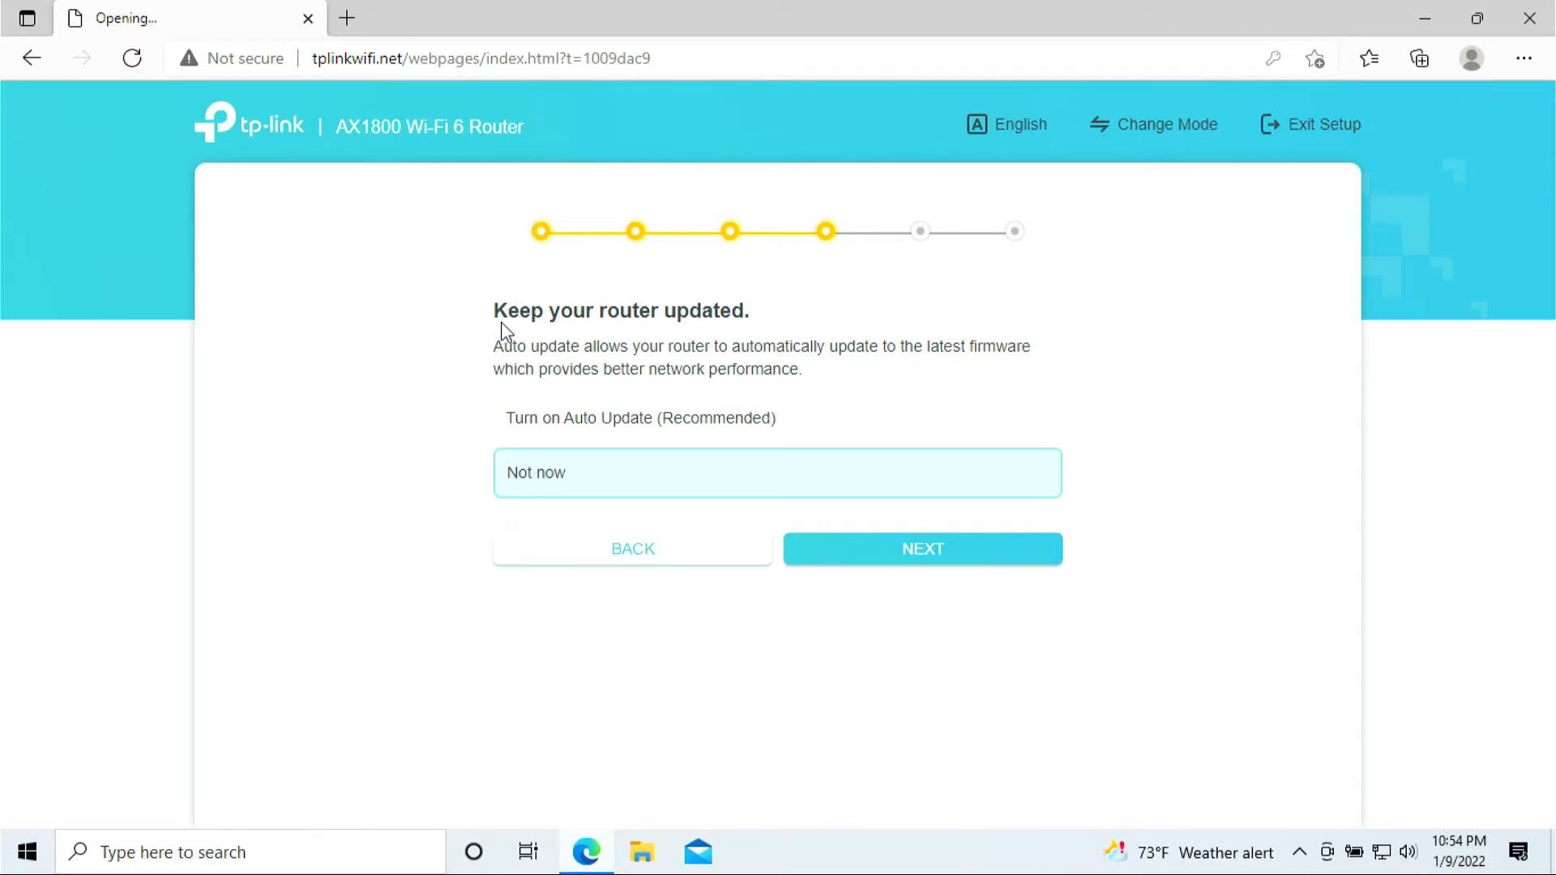
Leave auto update on 'Not now' and continue to the firmware step
left_click_drag(494, 313, 769, 320)
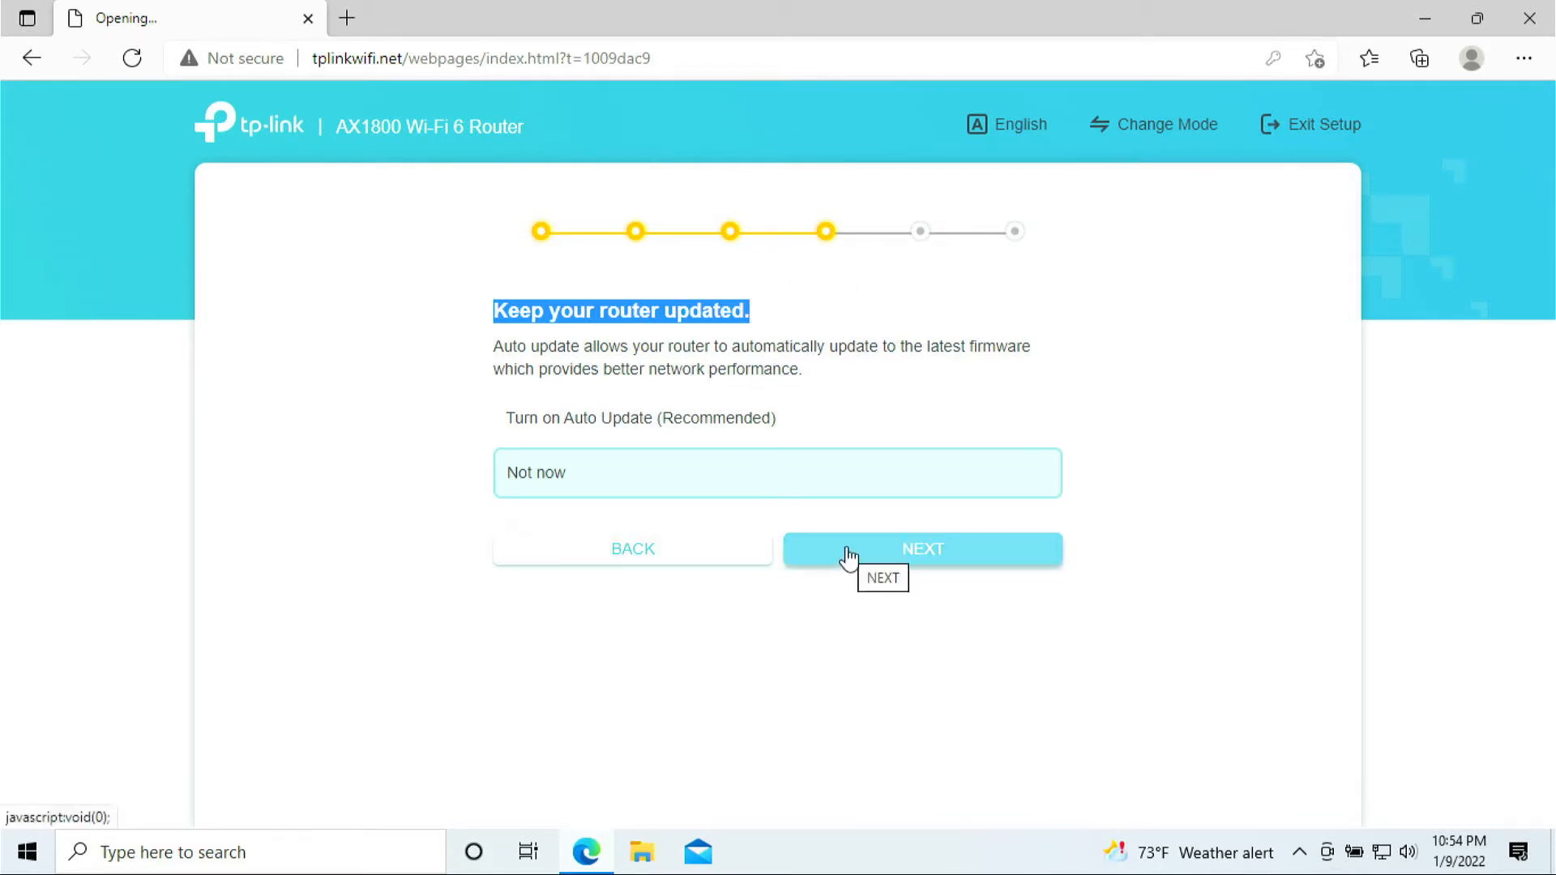
left_click(750, 495)
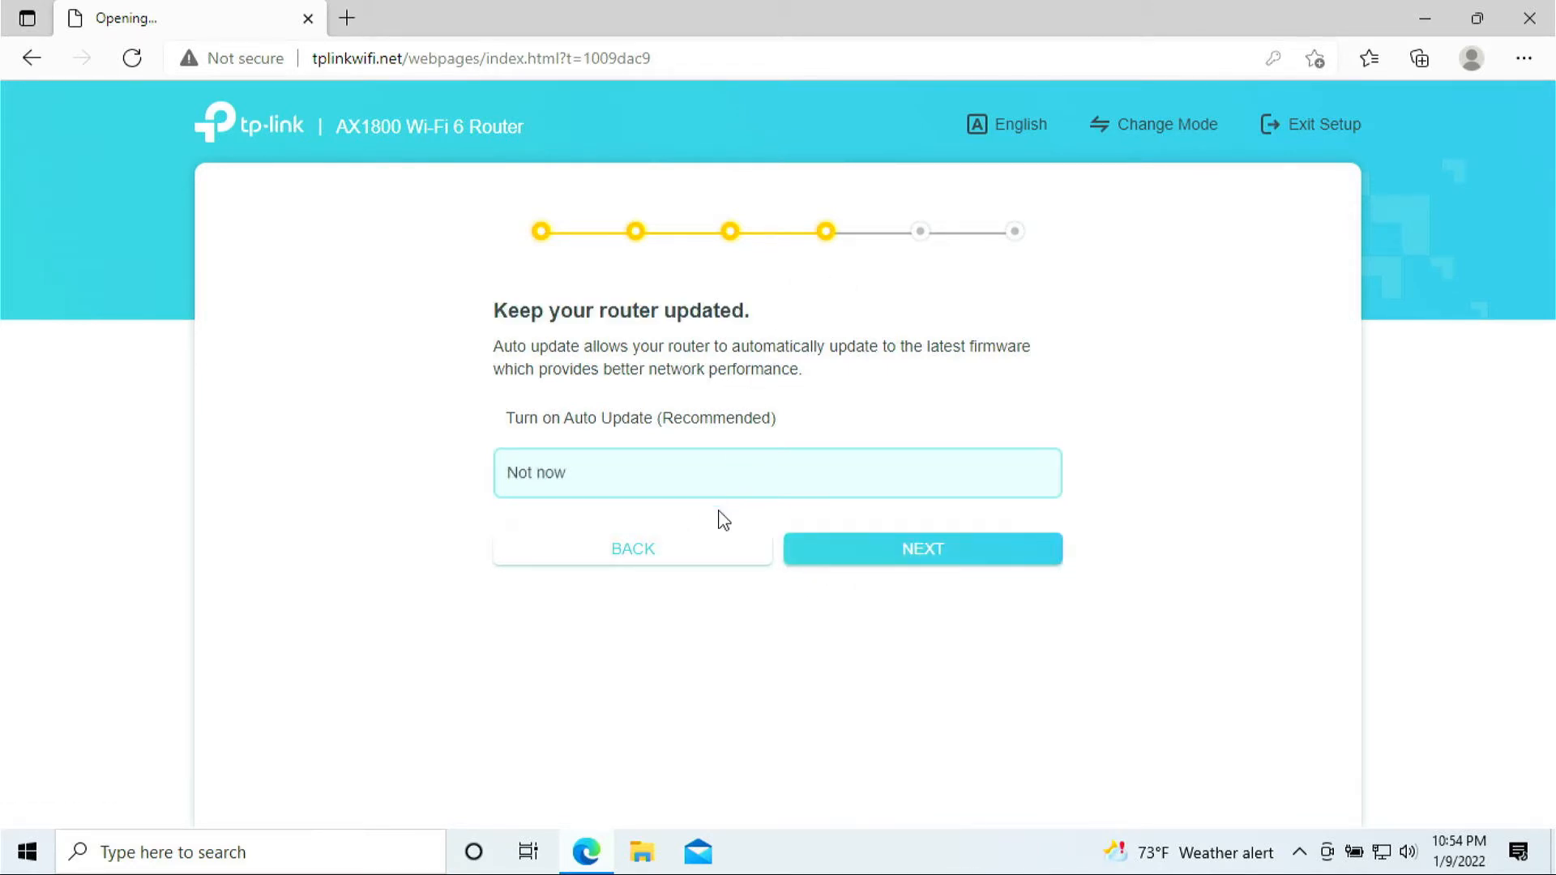
left_click(861, 560)
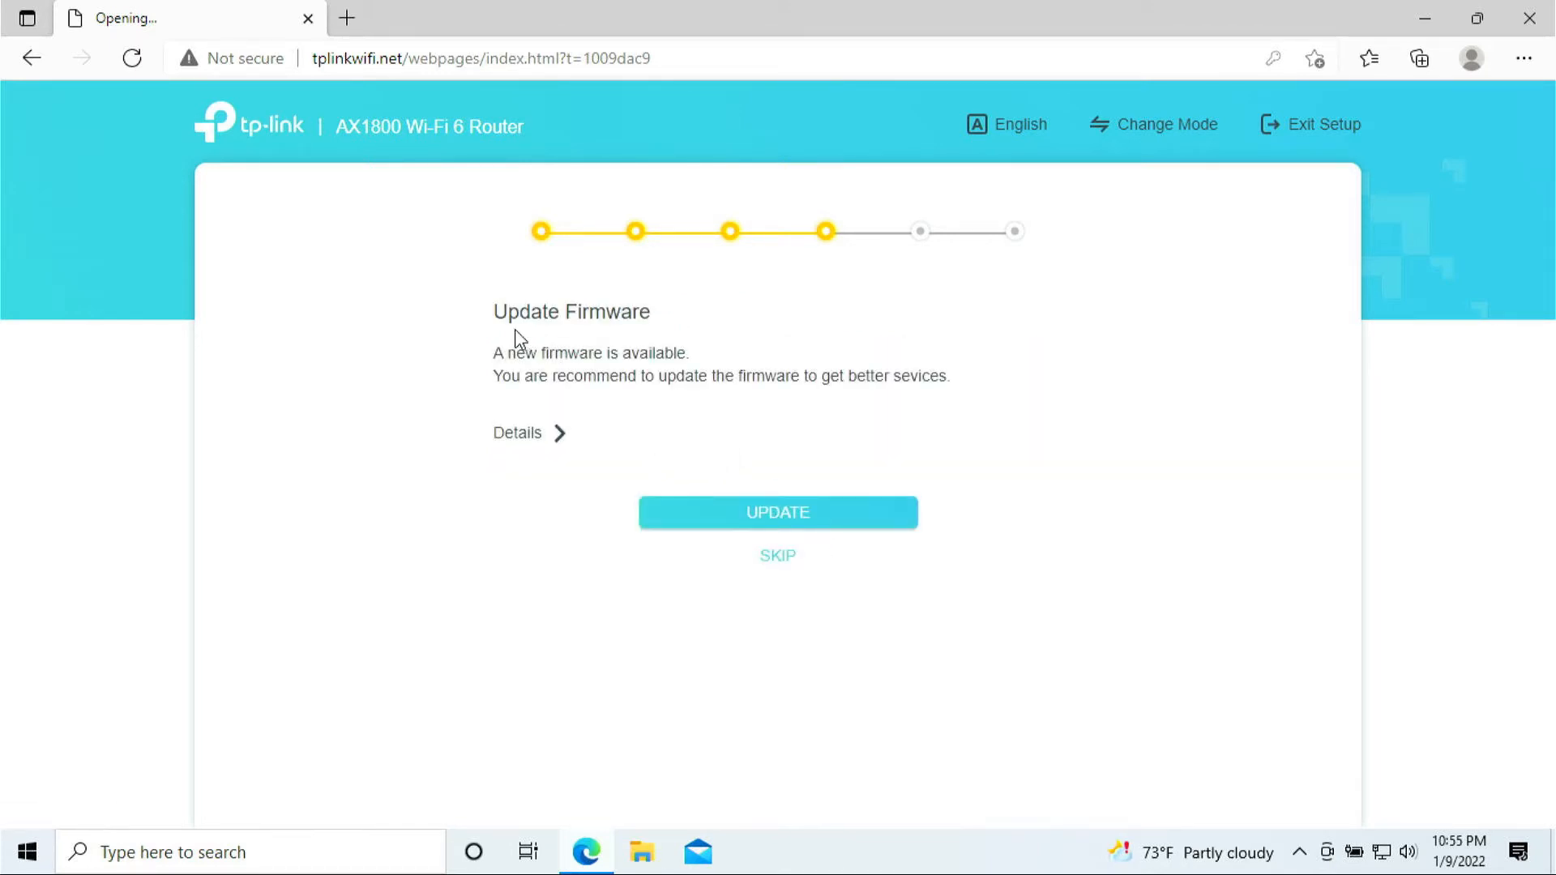
Skip the firmware update and review the Success! setup summary
left_click_drag(493, 311, 690, 323)
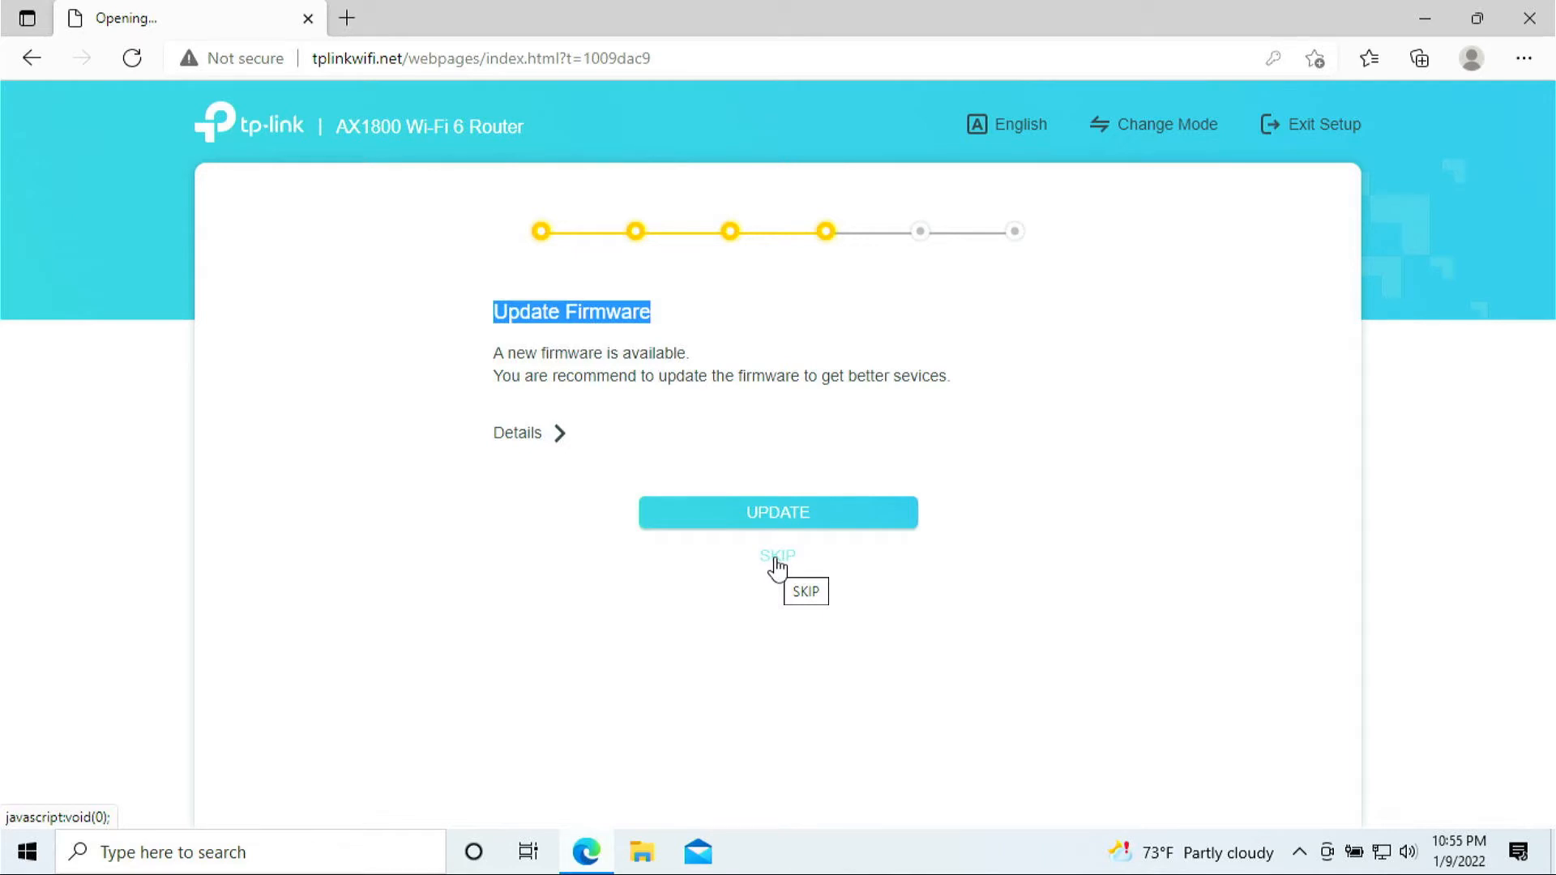
left_click(777, 563)
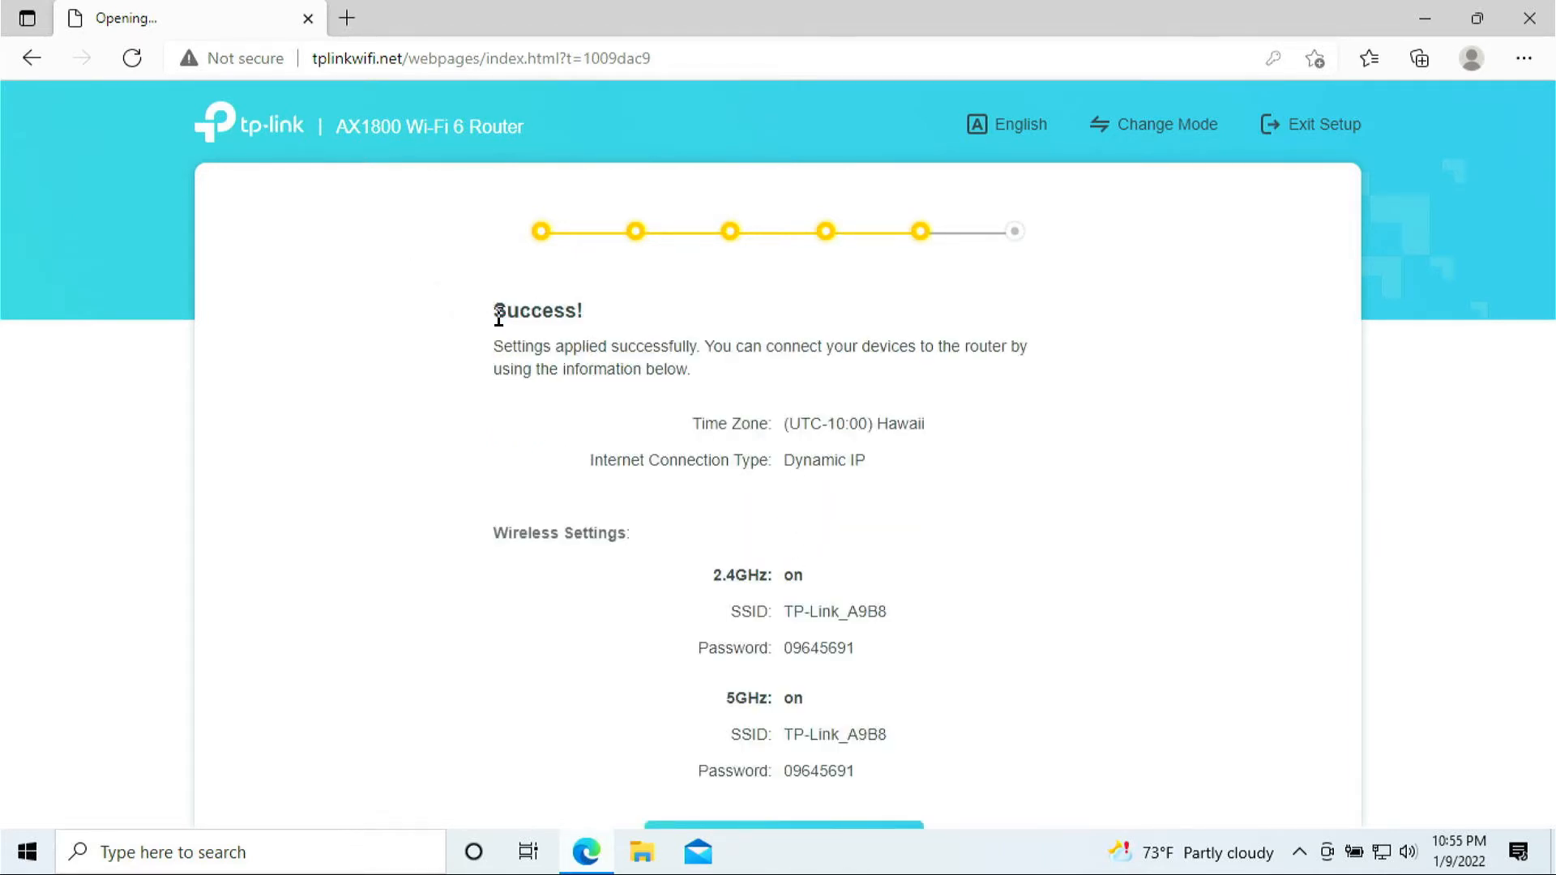
left_click_drag(493, 312, 655, 342)
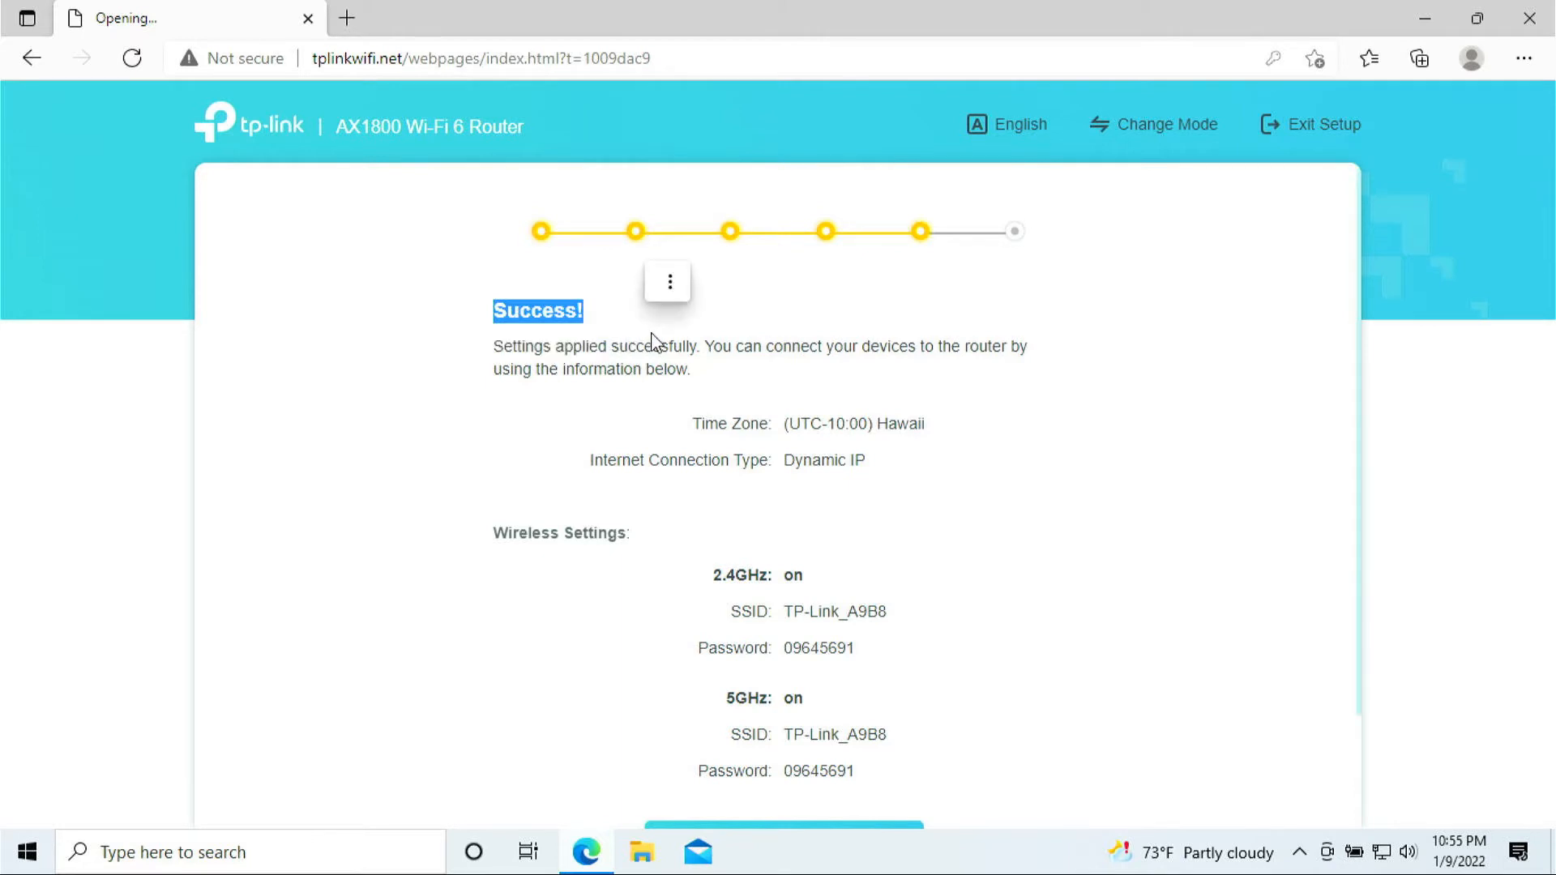
scroll(654, 342, "down", 1)
left_click_drag(662, 447, 911, 682)
left_click(909, 618)
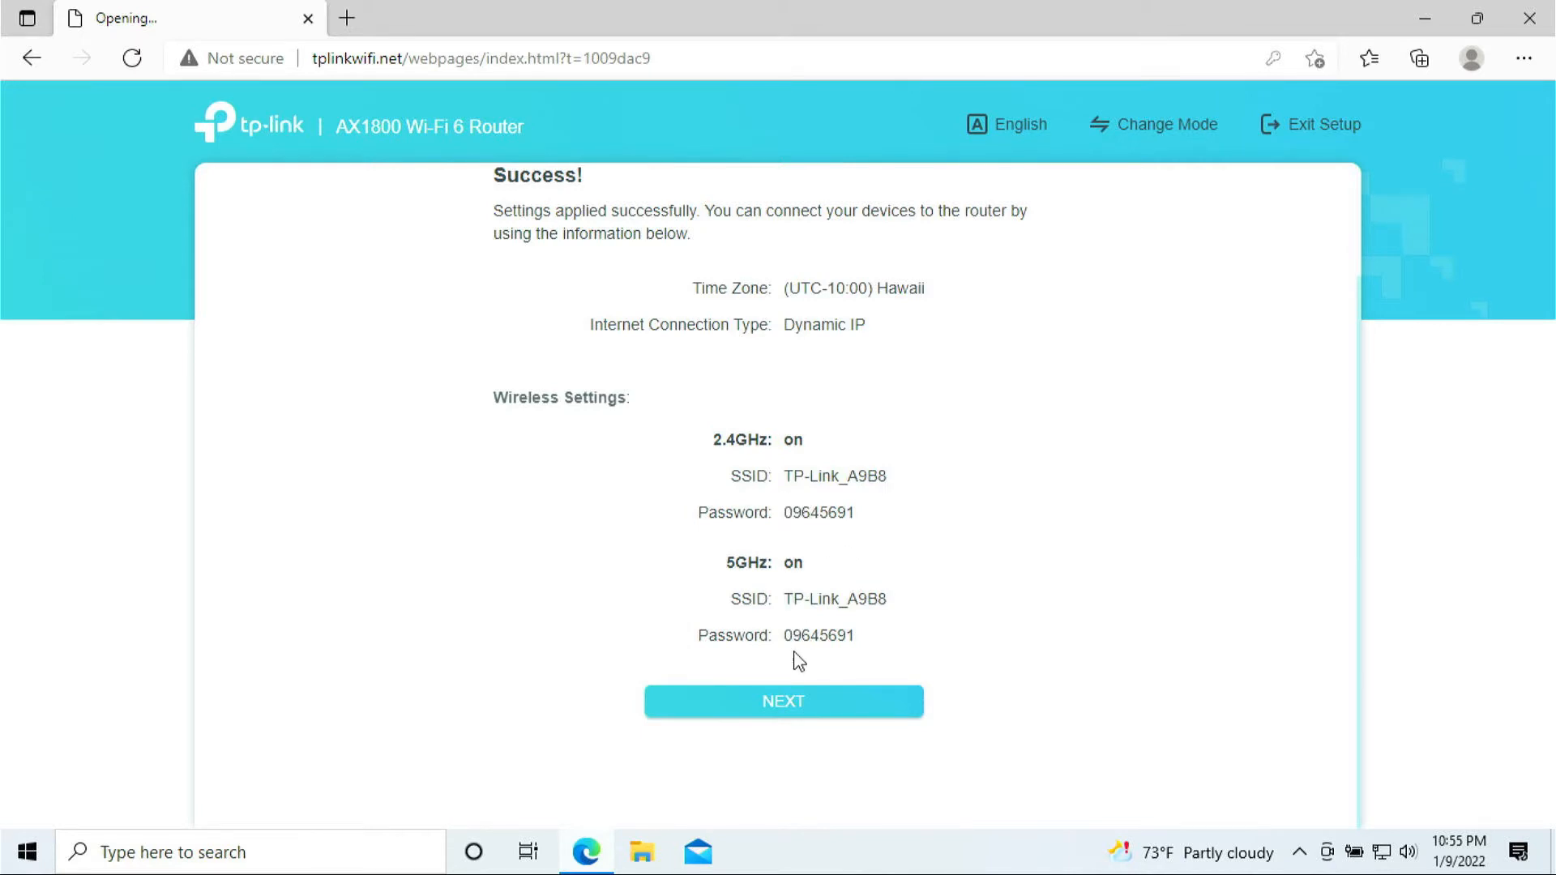
Skip the TP-Link Cloud service and login, finishing the wizard at the Network Map
left_click(790, 700)
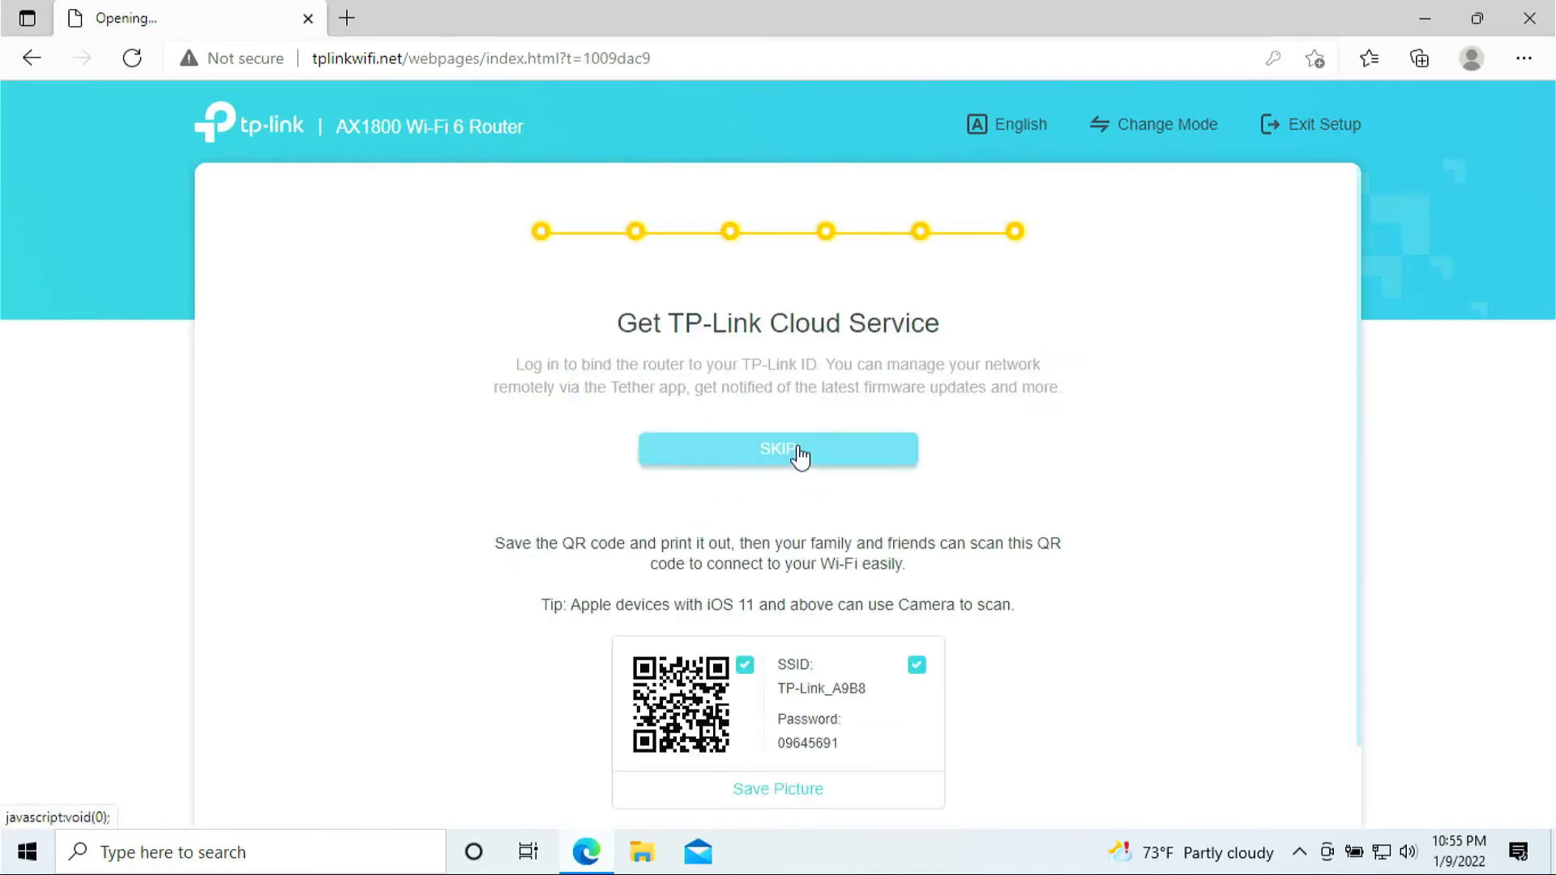
left_click(791, 460)
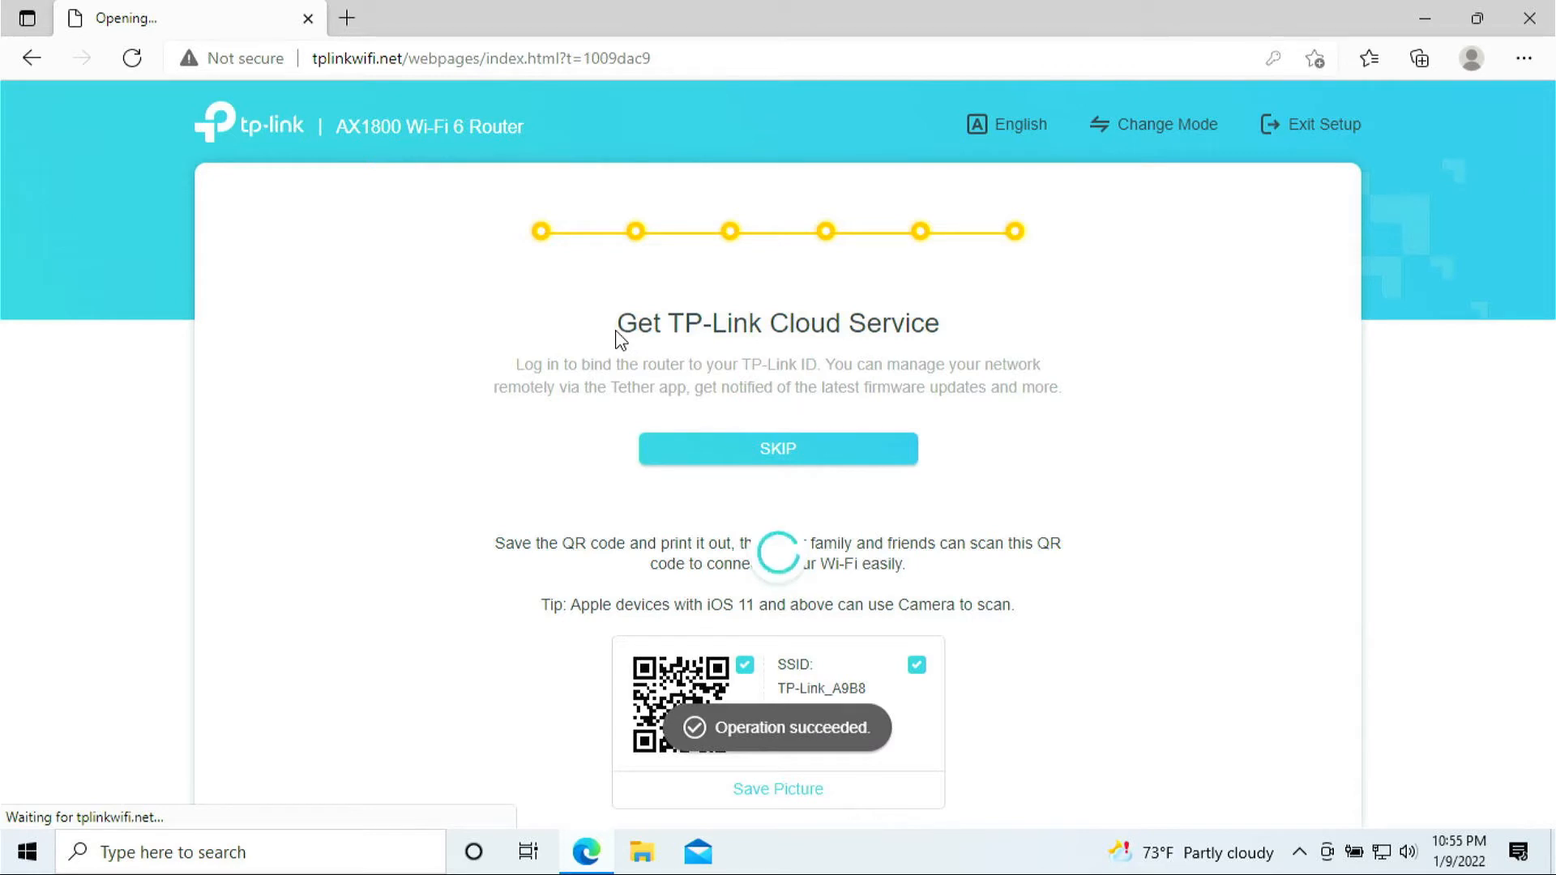
left_click_drag(628, 325, 949, 336)
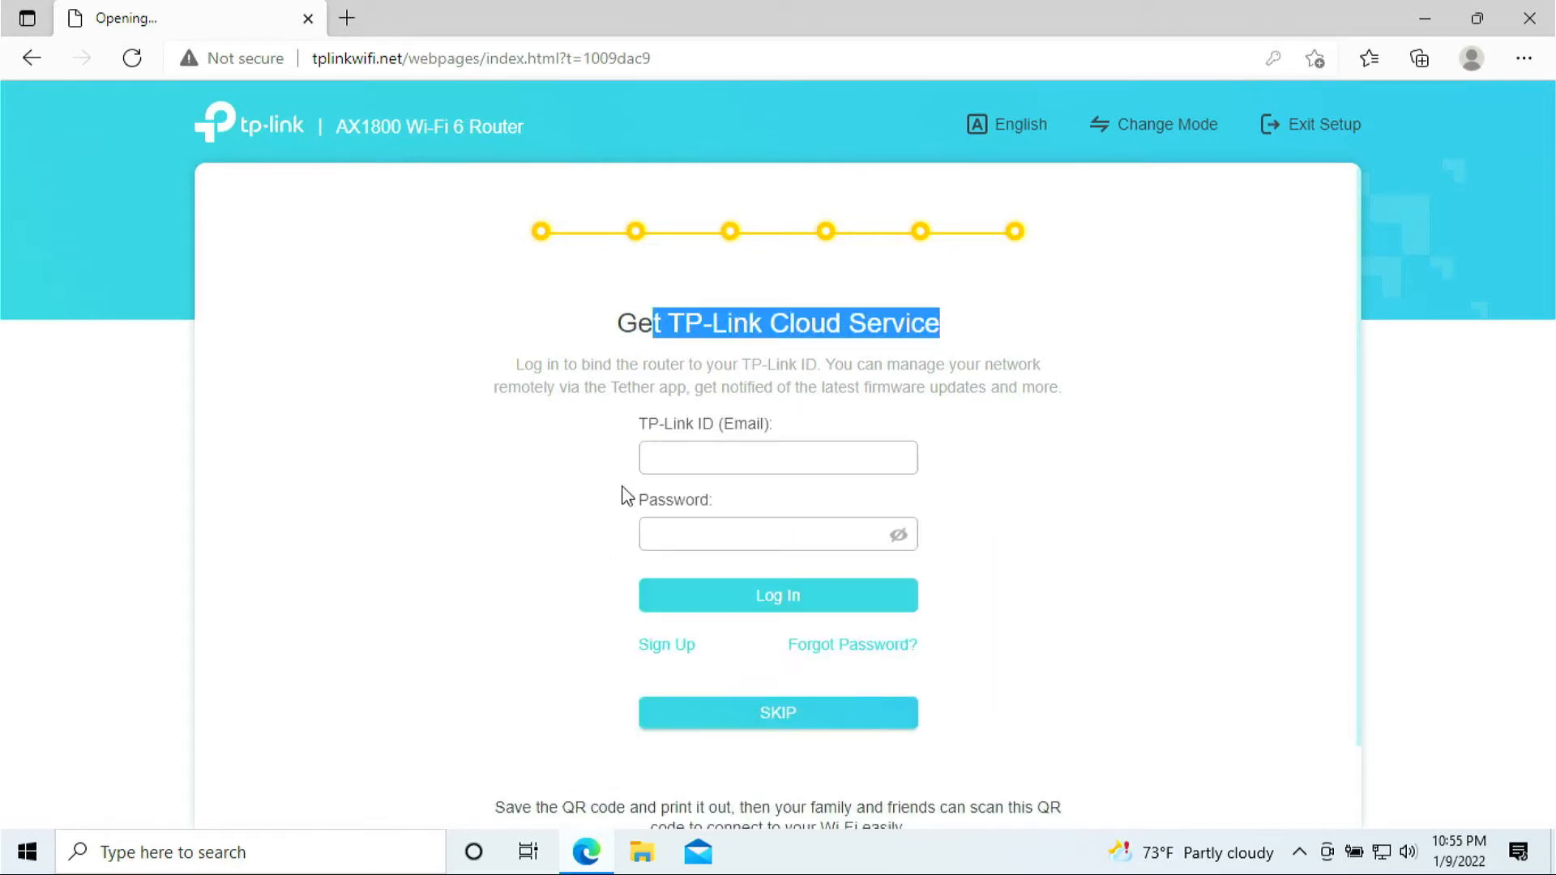
left_click(769, 715)
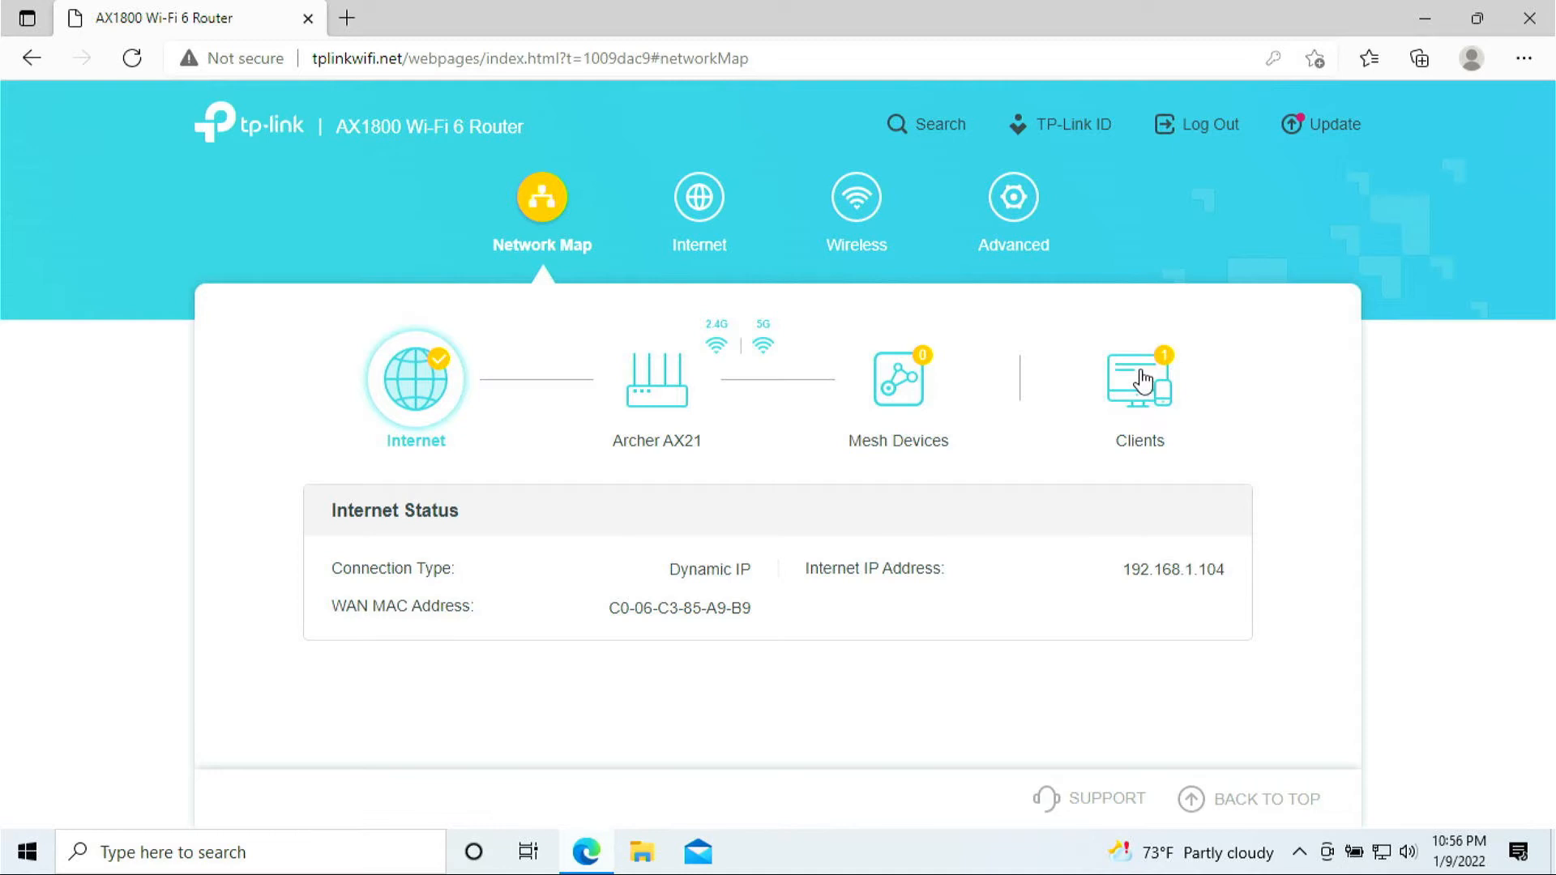
Check in Connected Clients that the laptop is at 192.168.0.100
left_click(1143, 381)
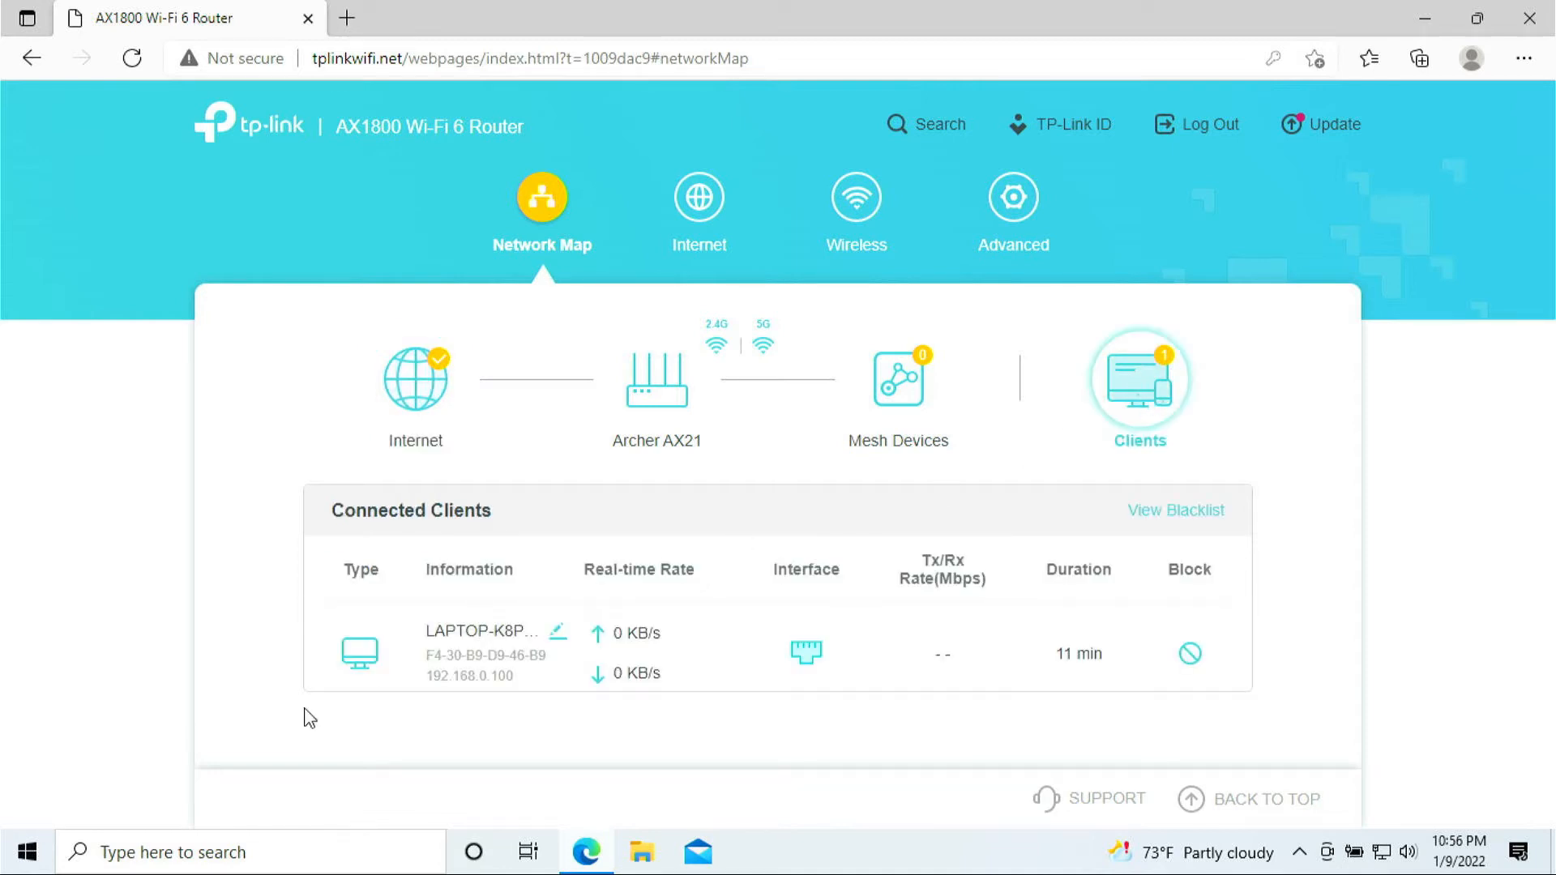
mouse_move(437, 630)
left_mouse_down()
mouse_move(535, 631)
mouse_move(517, 676)
left_mouse_up()
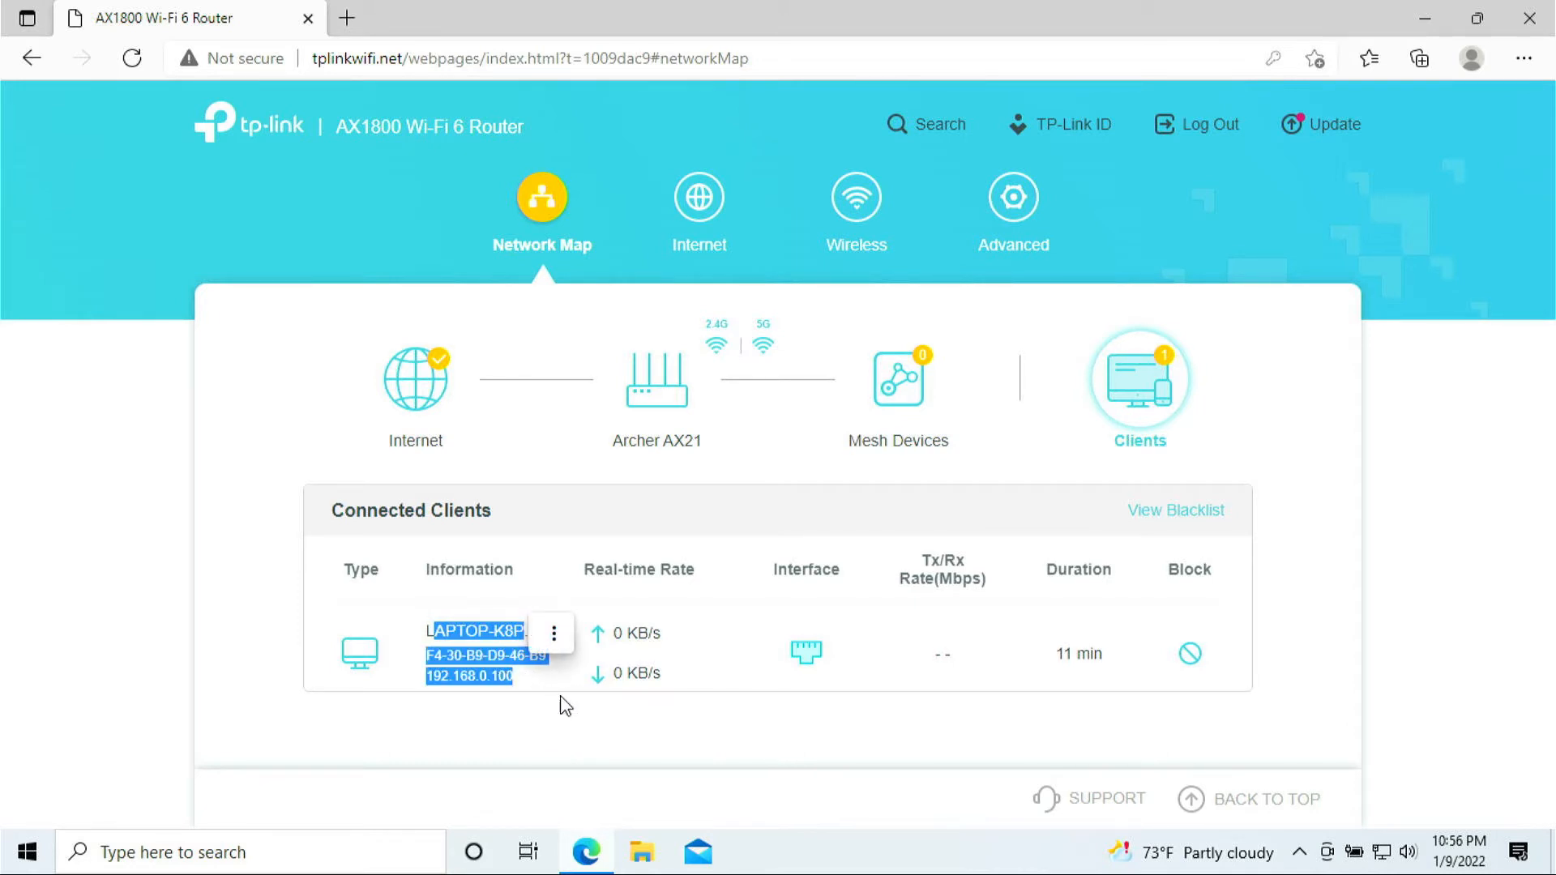
left_click(553, 633)
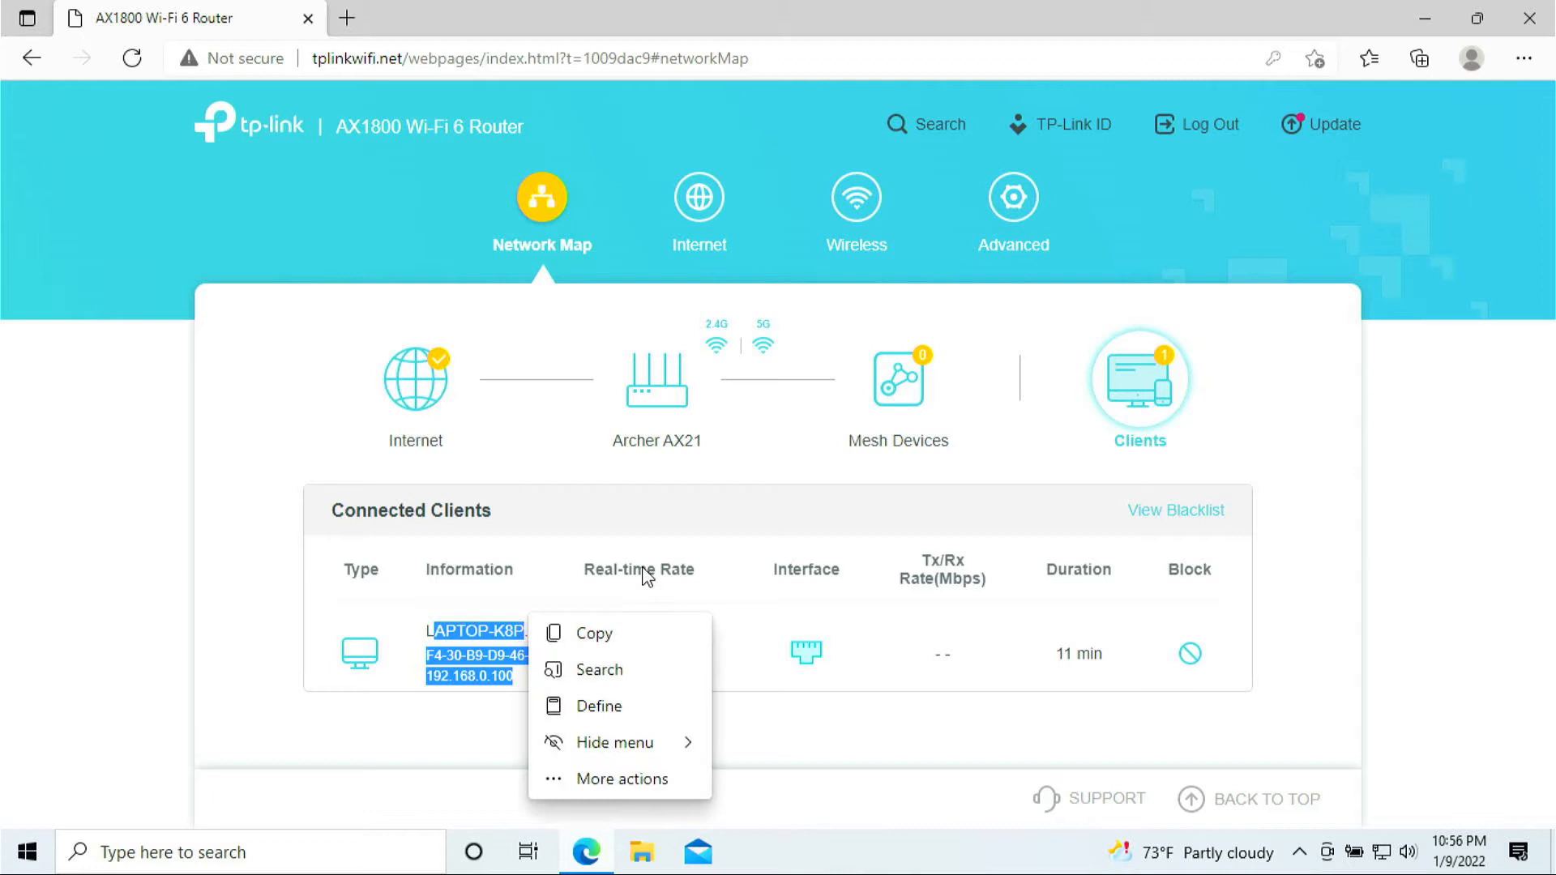
left_click(667, 539)
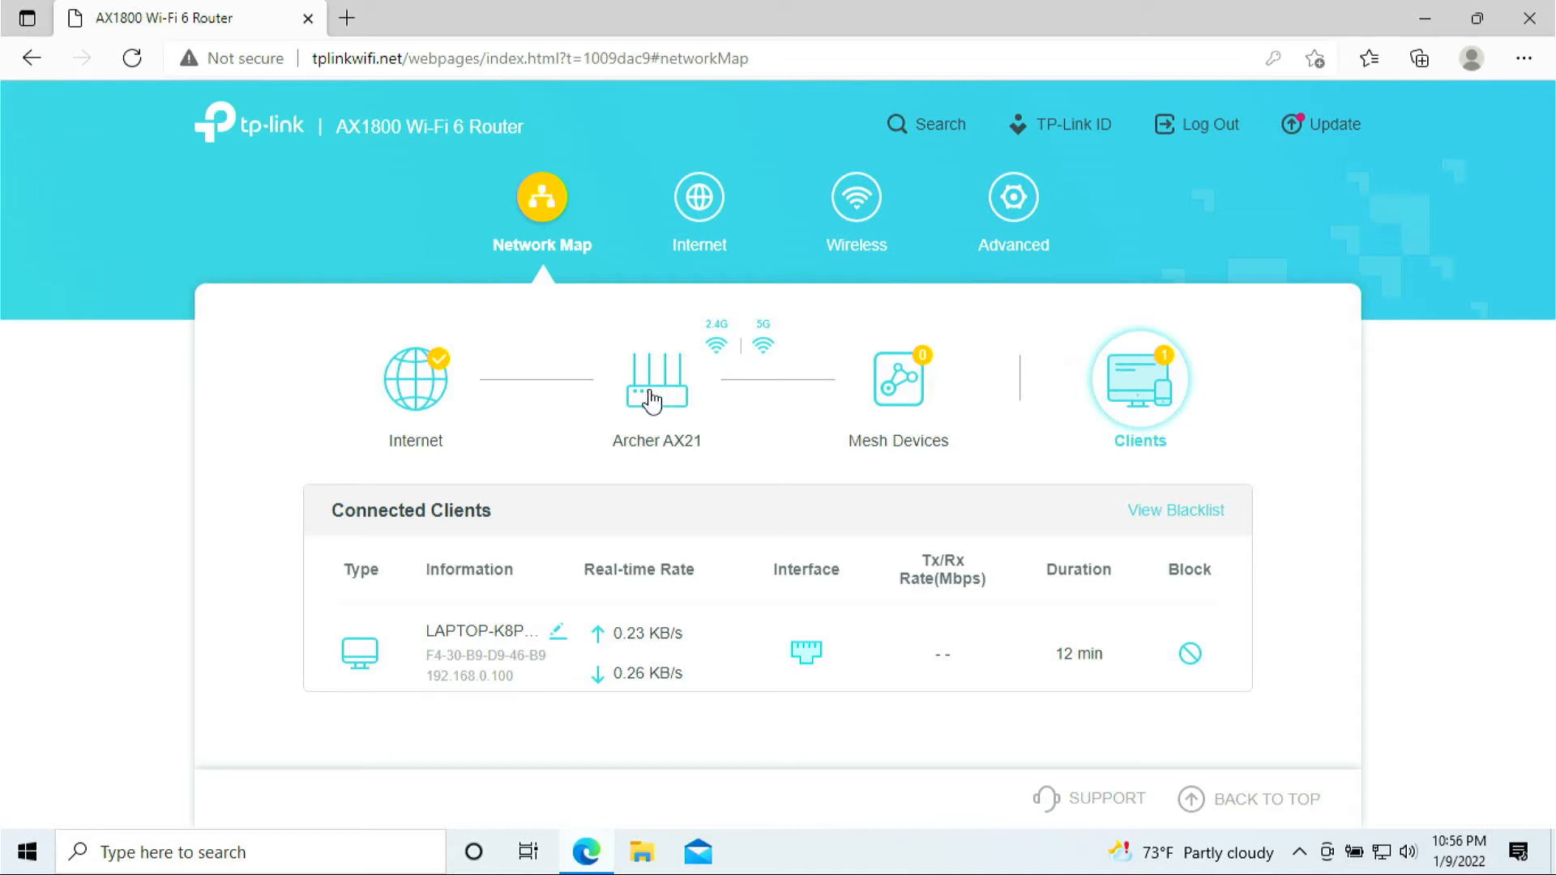
Log out of the router and close the Edge window
left_click(1200, 125)
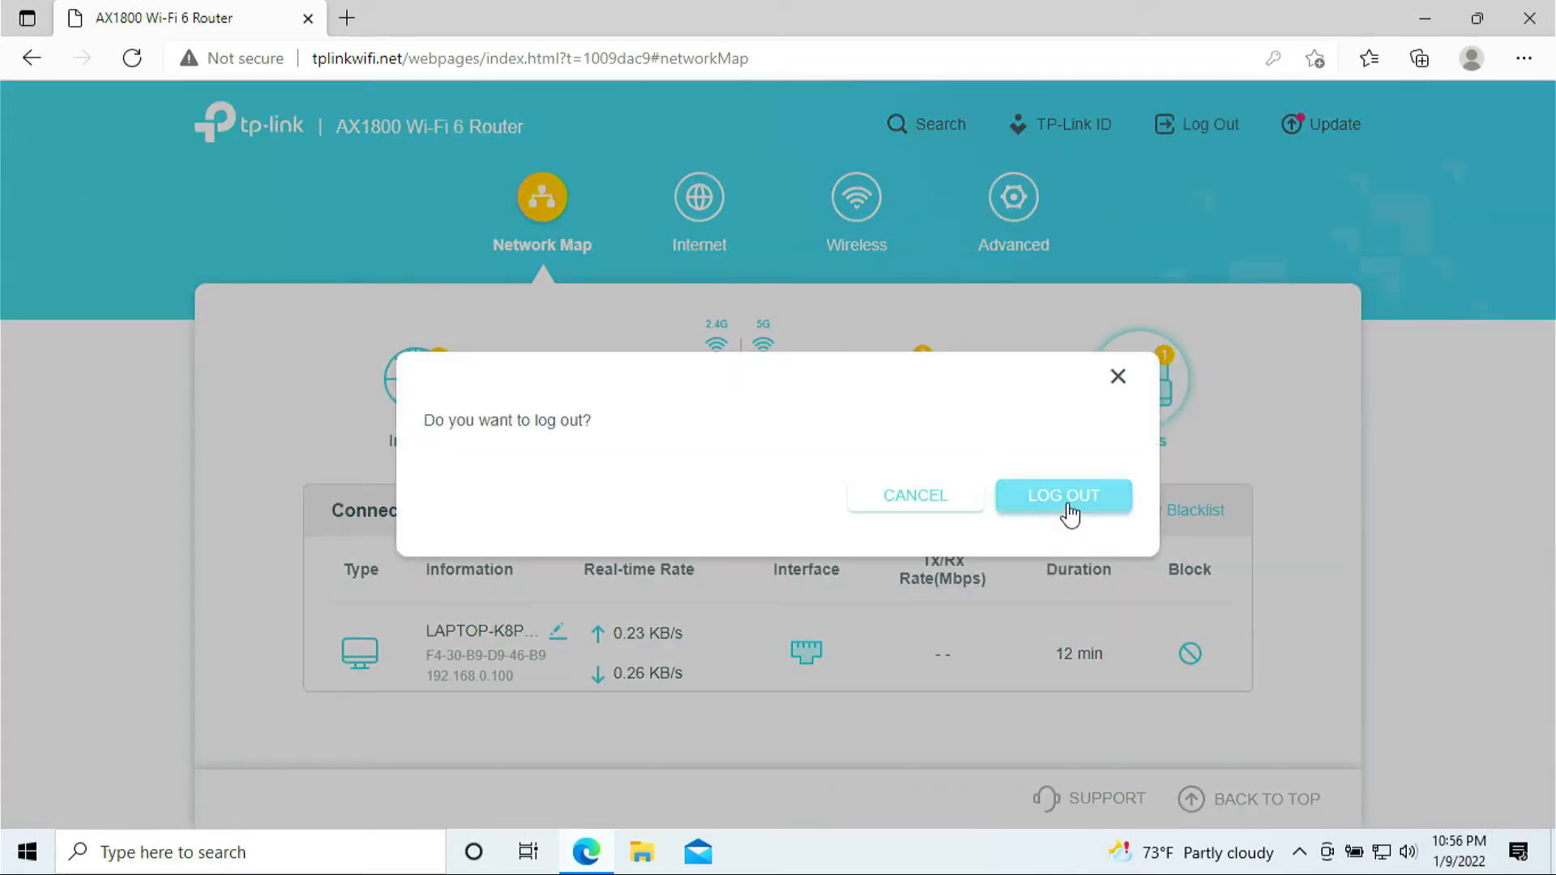
left_click(1065, 495)
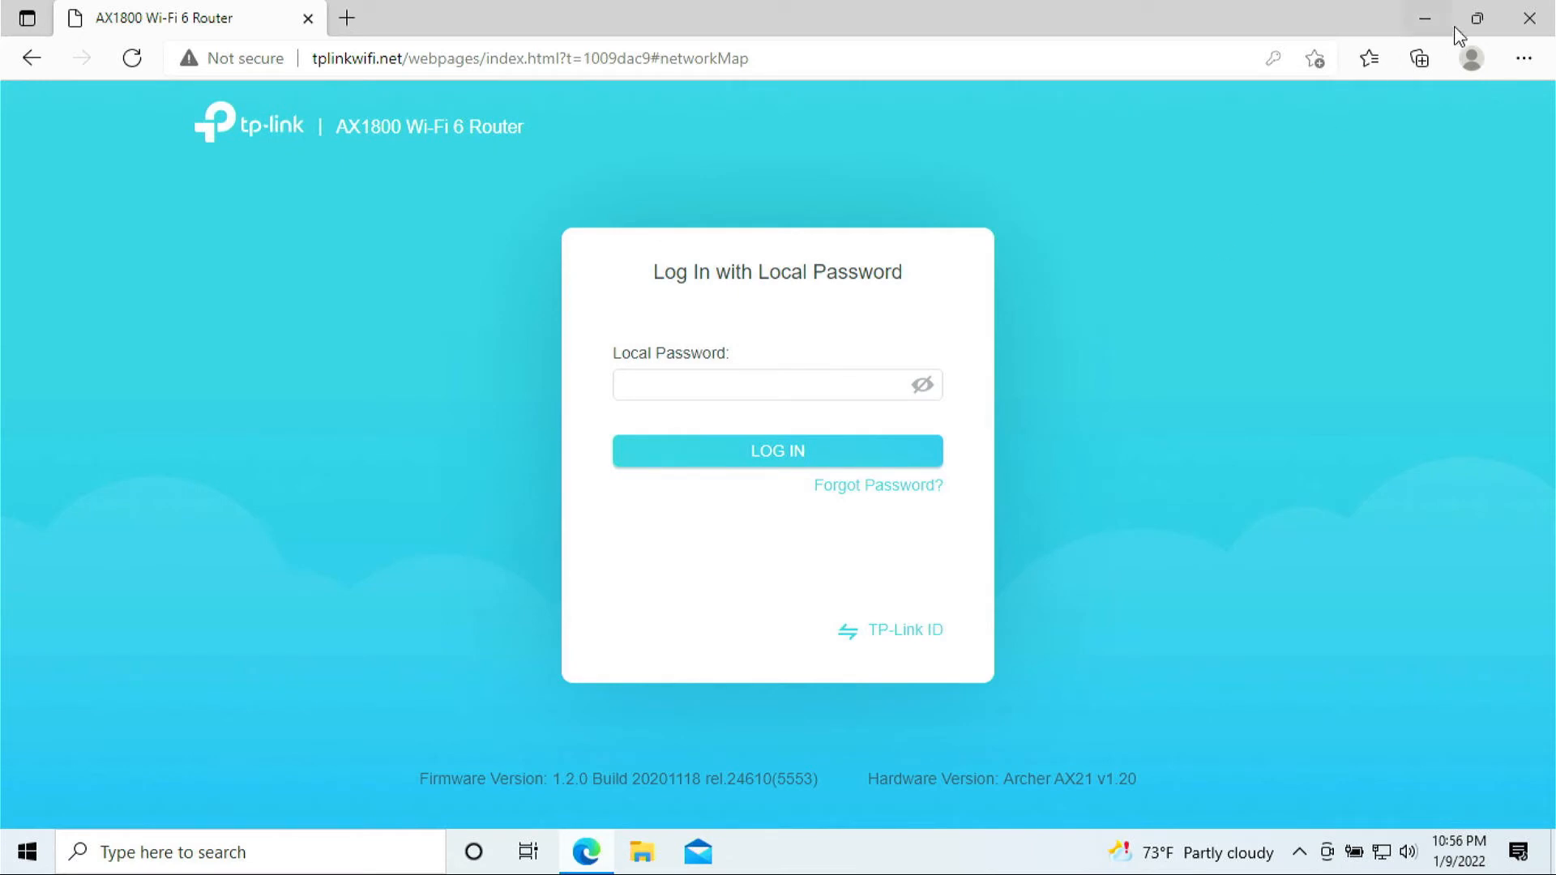
left_click(1530, 17)
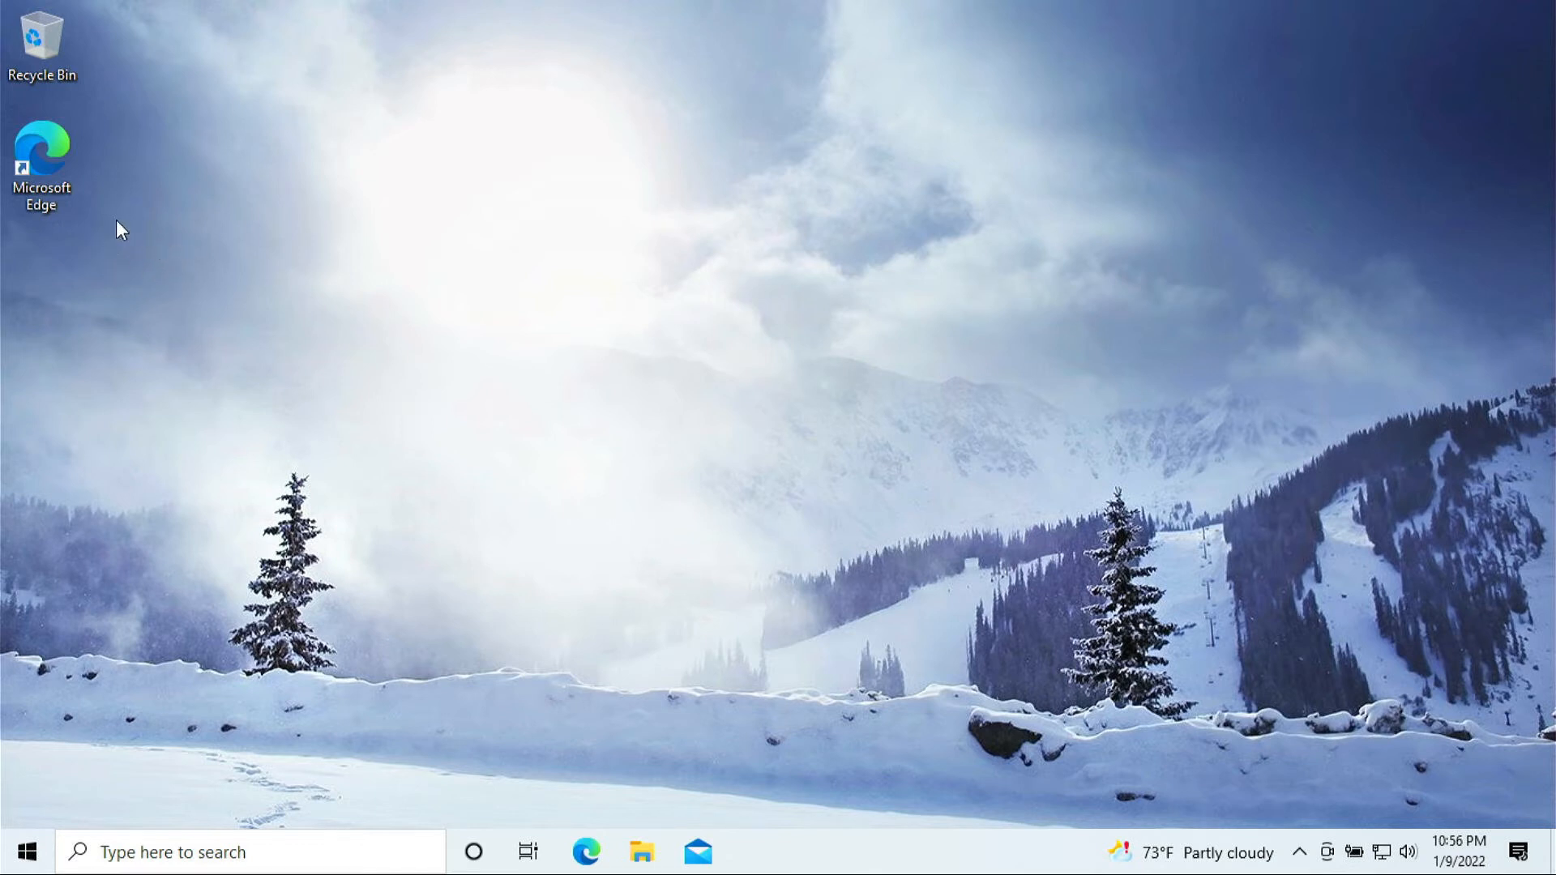
Relaunch Edge from the desktop and load the tplinkwifi.net login page
double_click(55, 160)
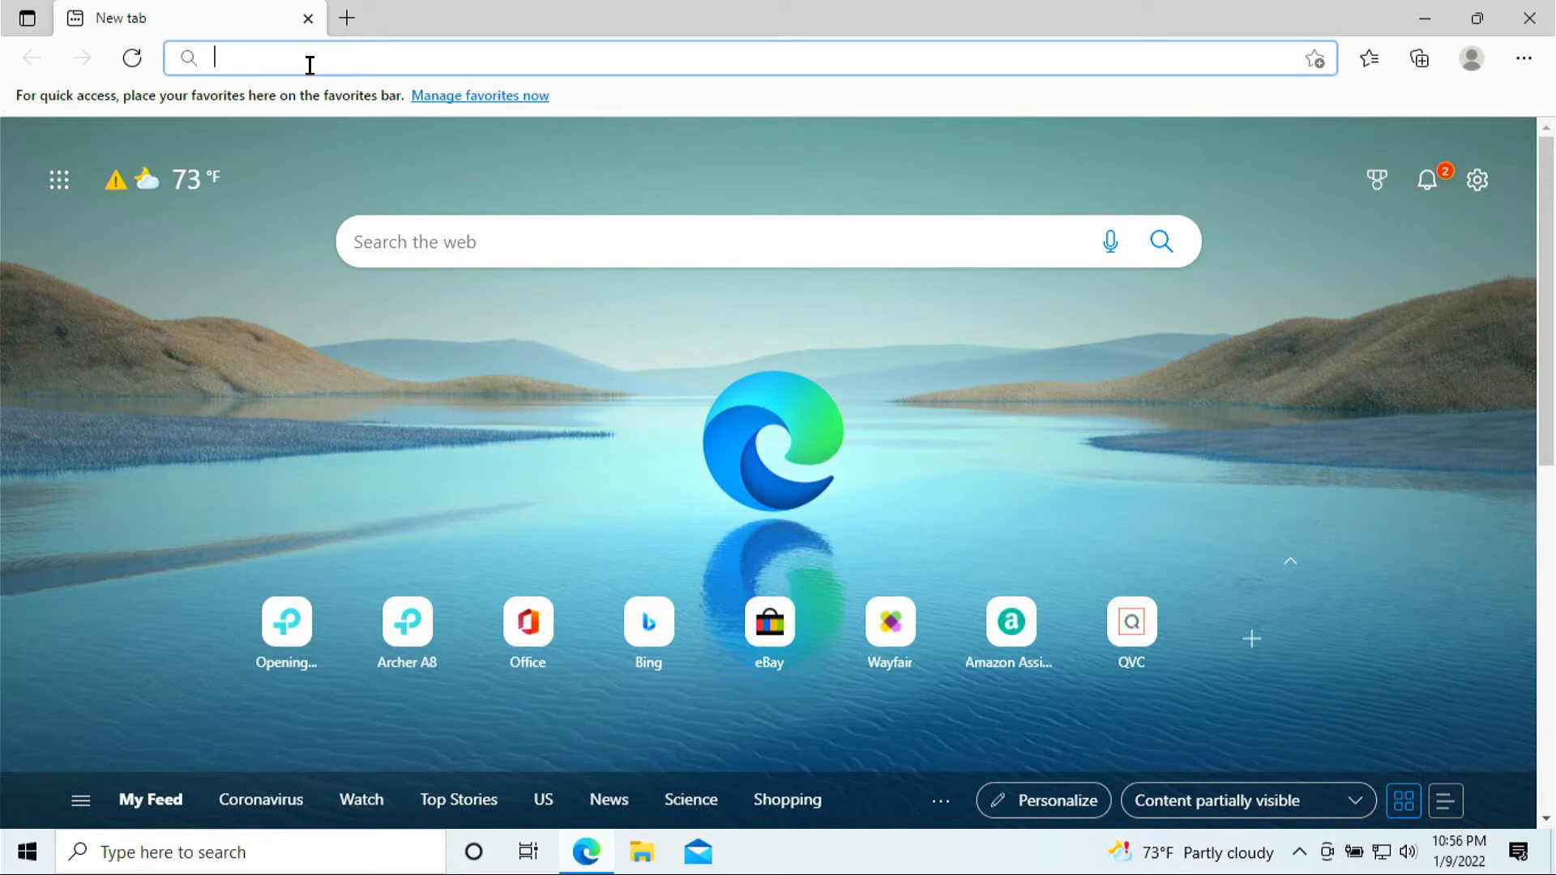
type("tp")
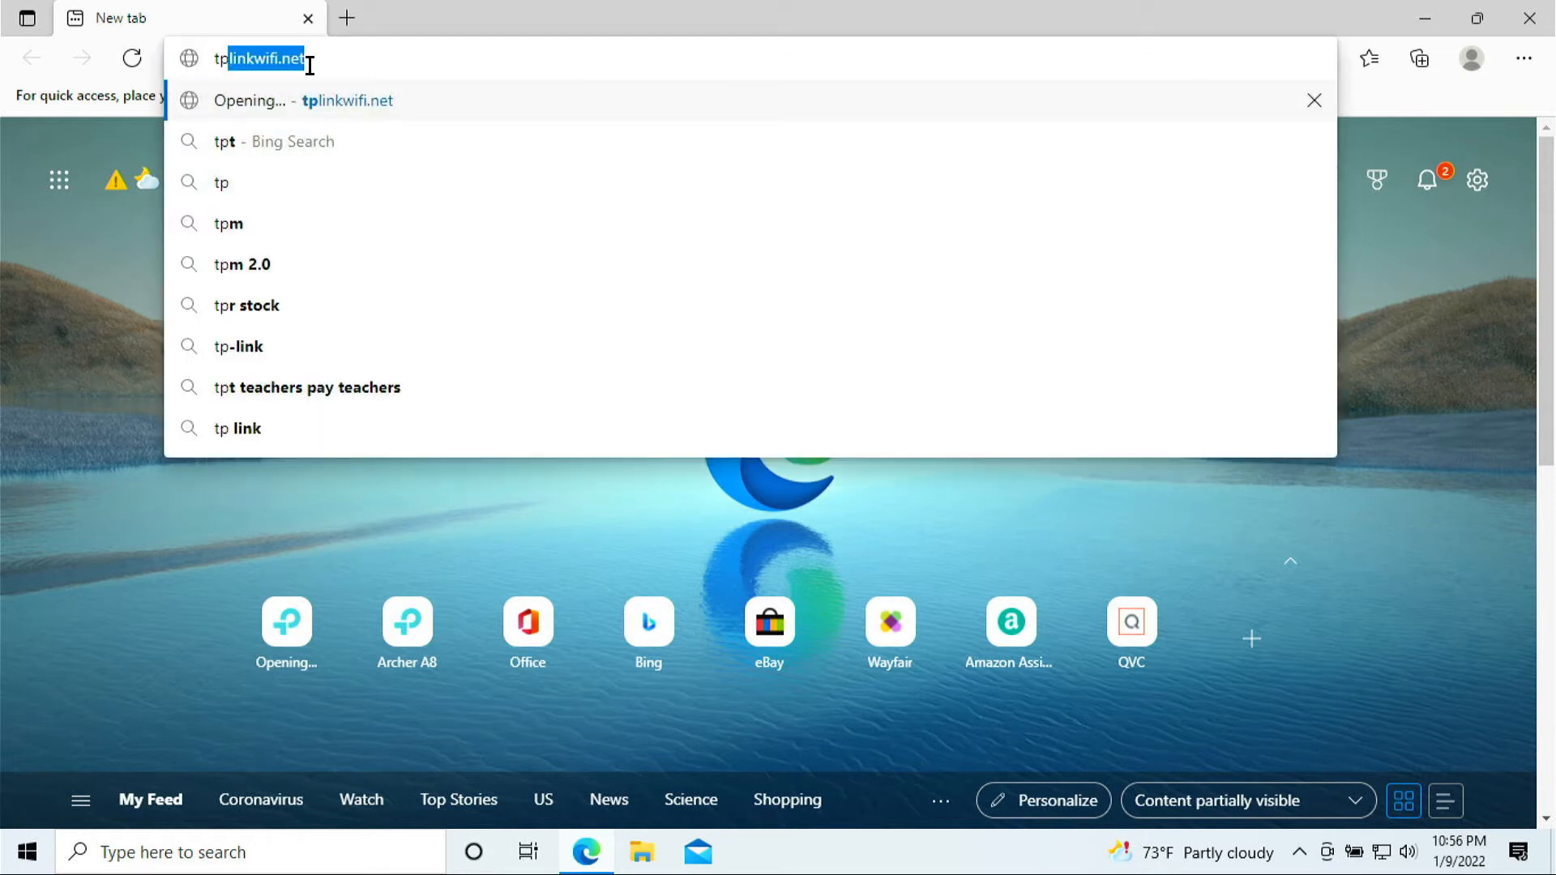
type("linkwifi.net")
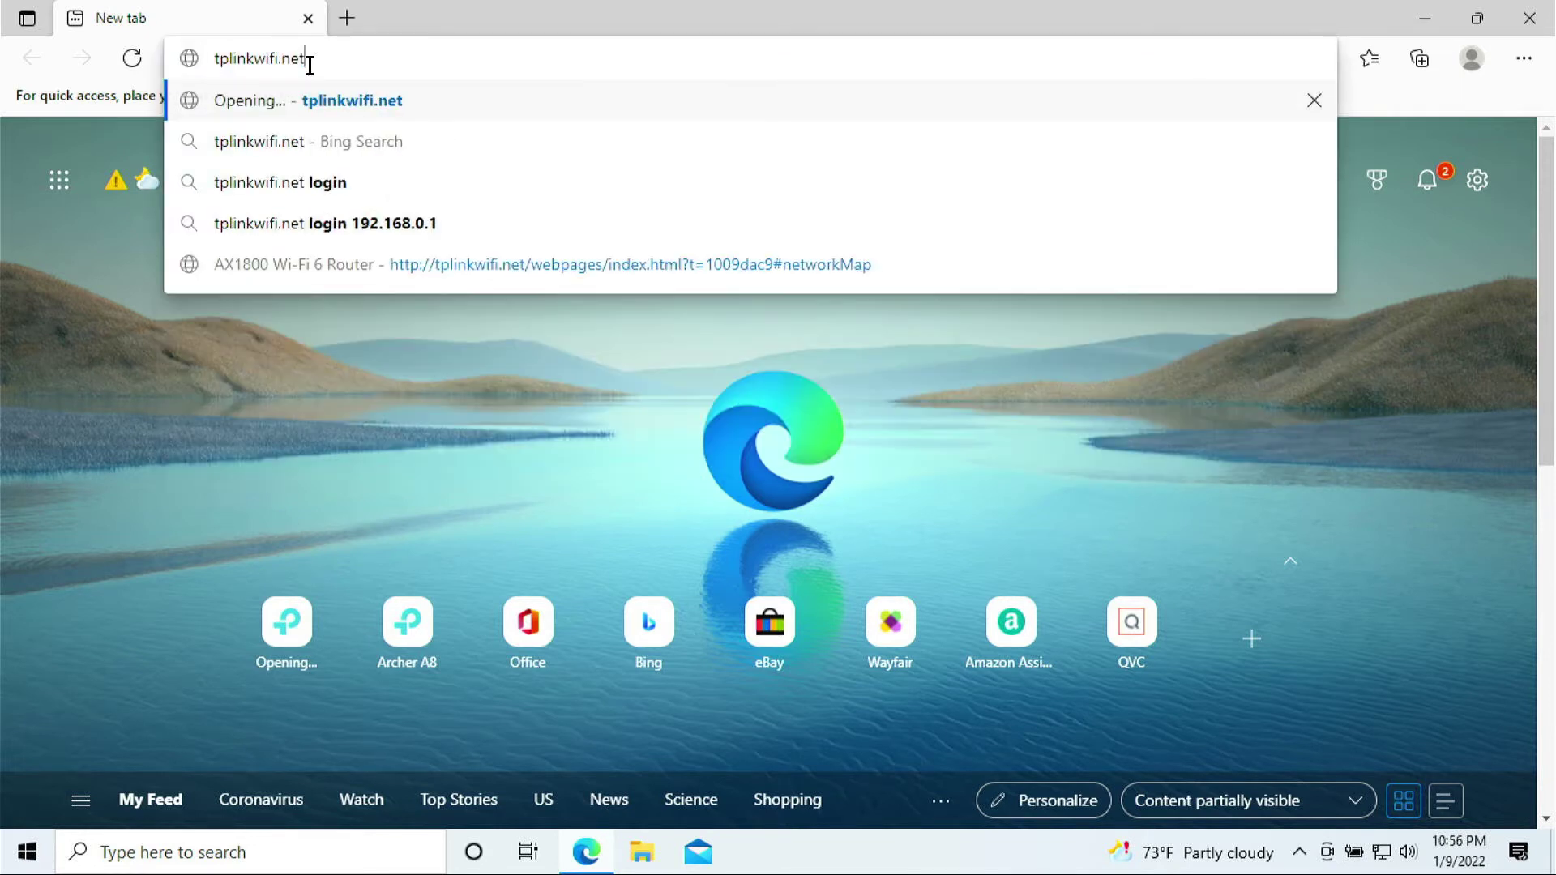
key("Return")
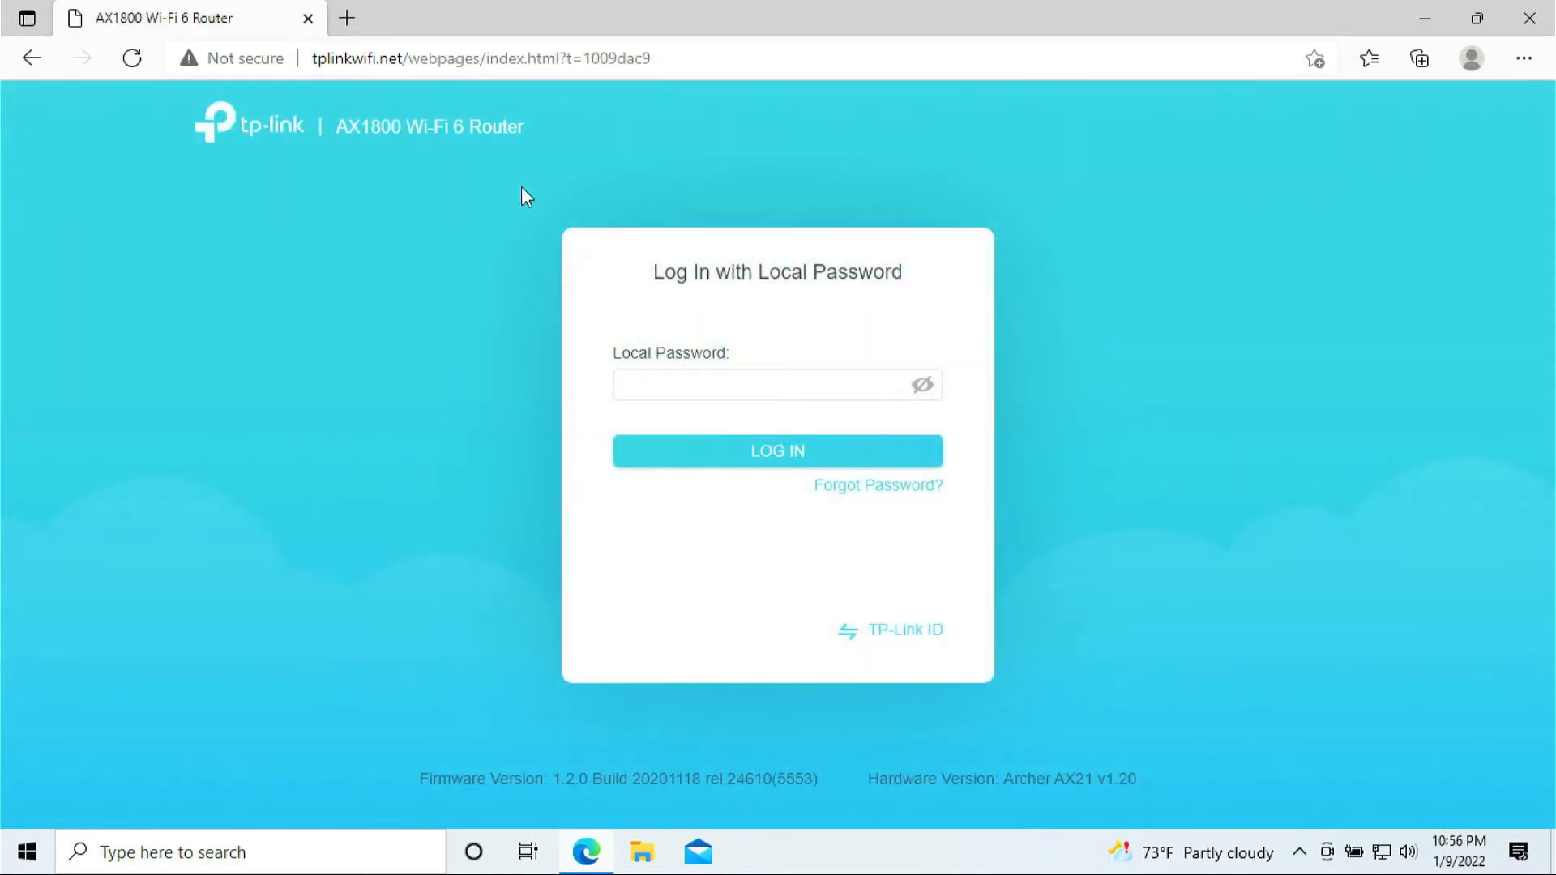
Log in with the local password to reach the Network Map
left_click(710, 389)
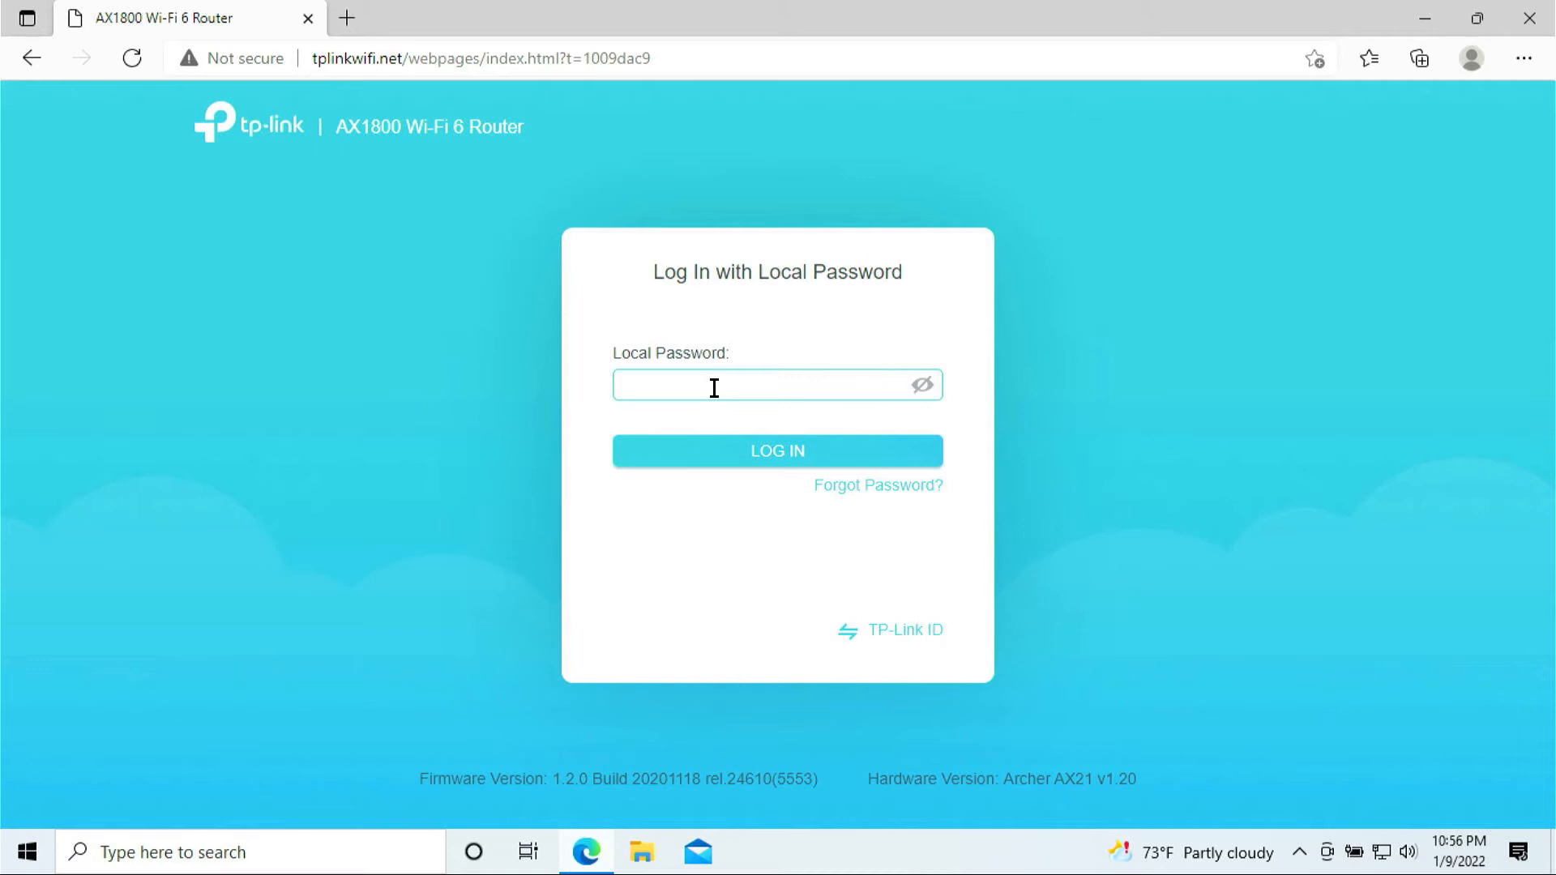
type("a")
key("Return")
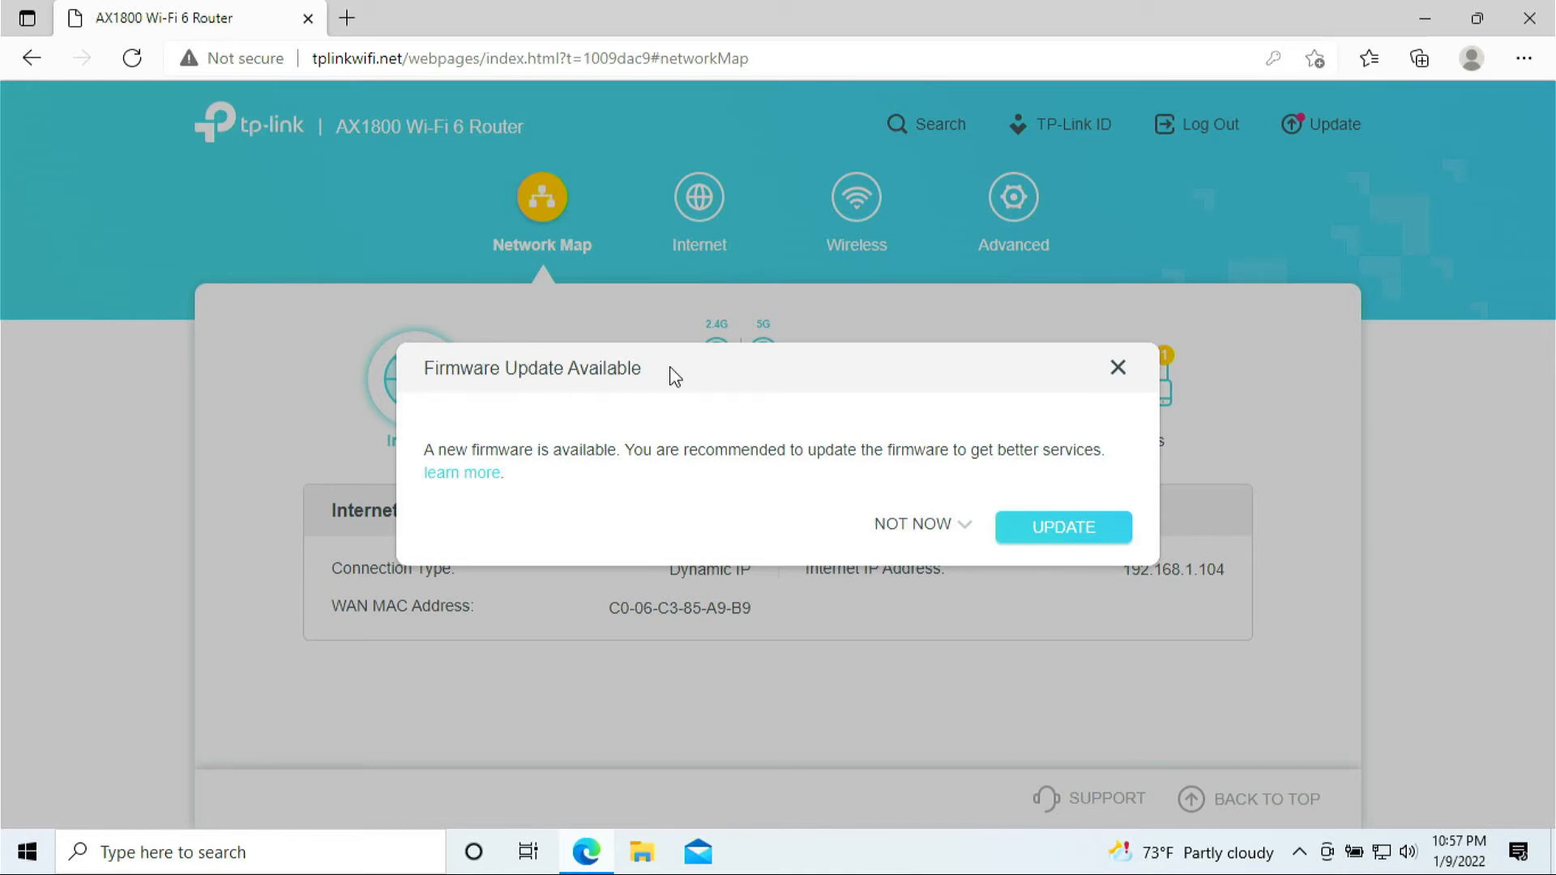
Postpone the firmware prompt with Remind Me Later, check Clients, and go to Advanced Network Status
left_click(914, 527)
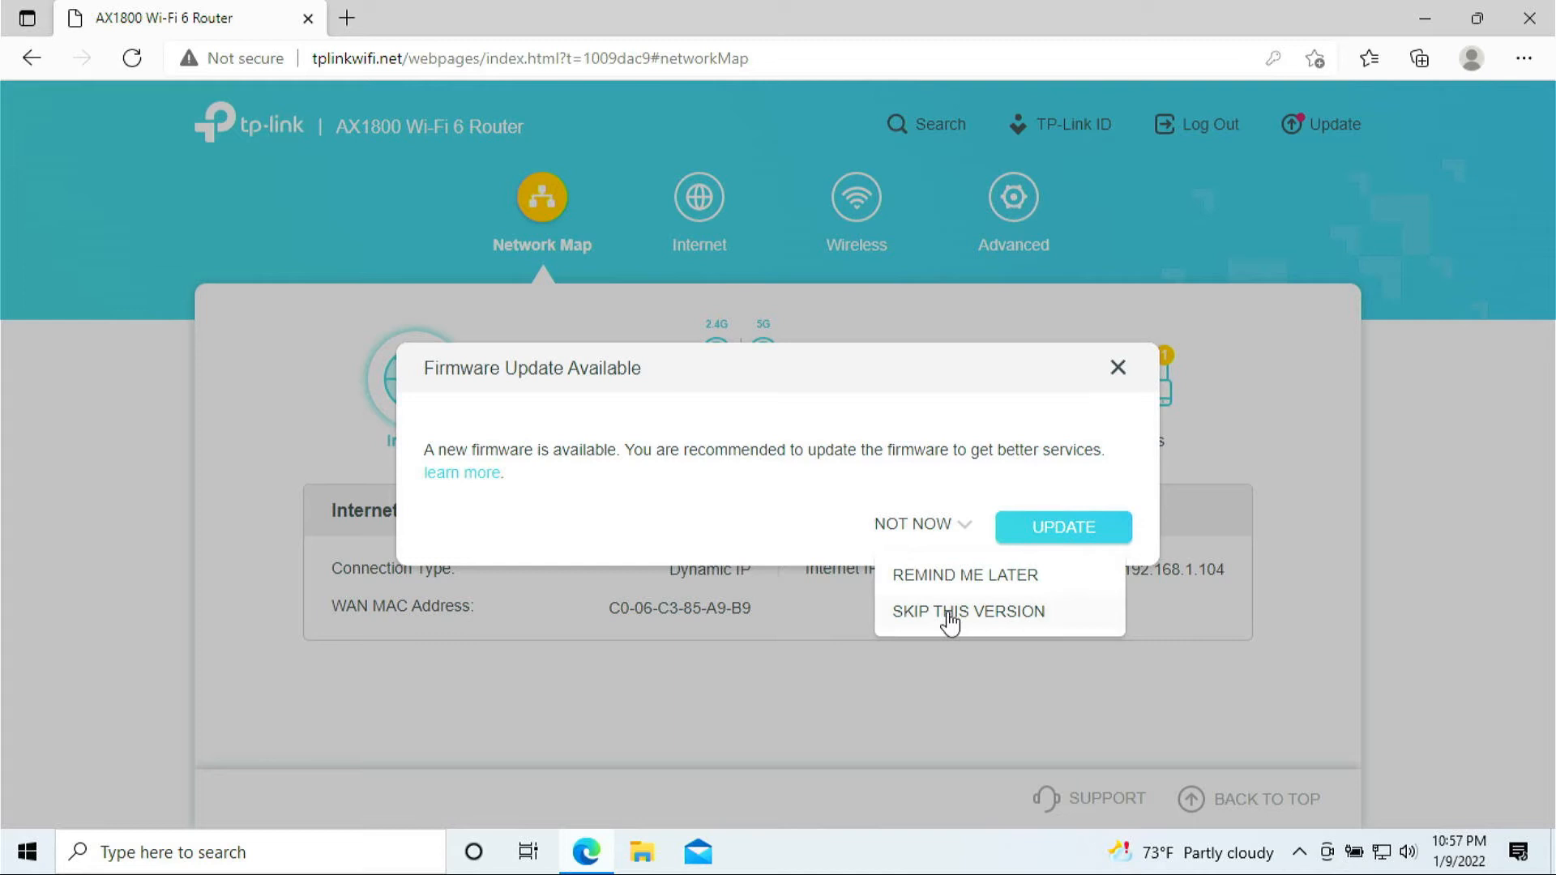
left_click(952, 576)
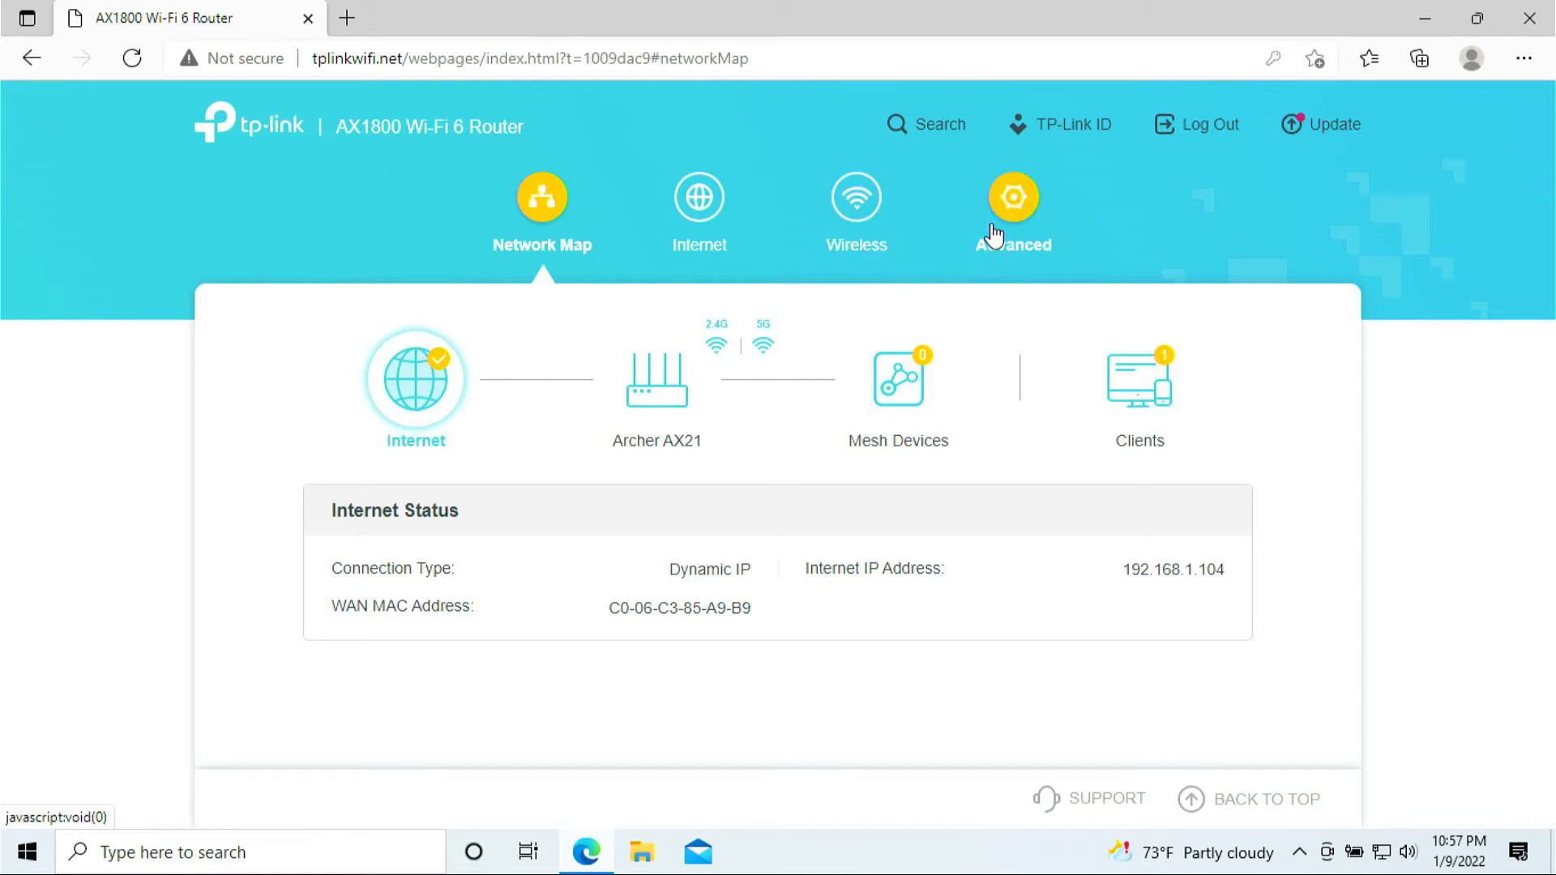
left_click(1143, 384)
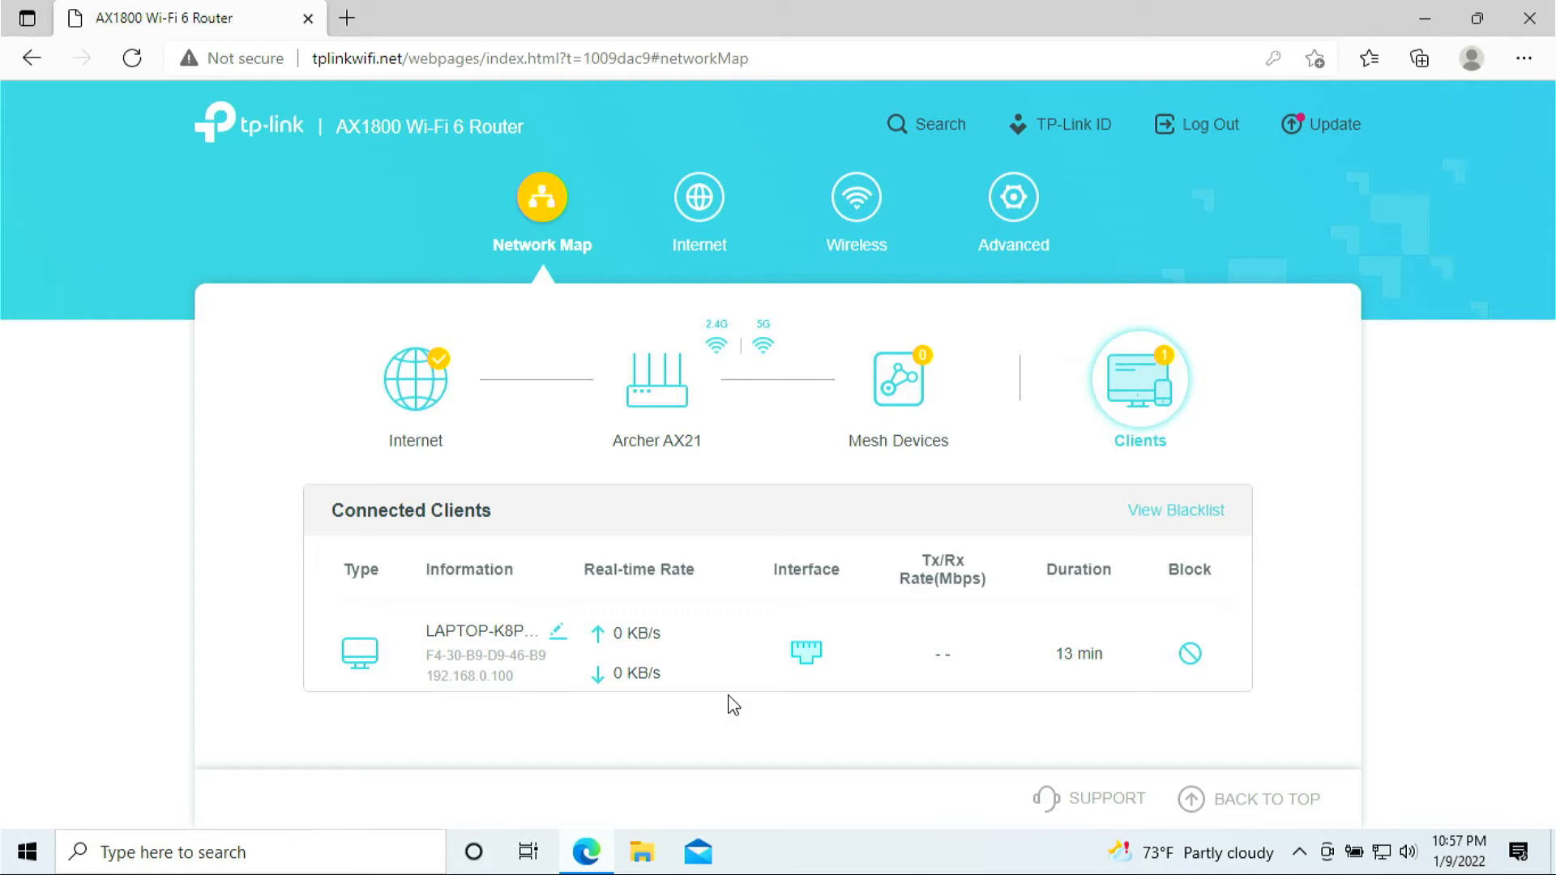
left_click(1016, 200)
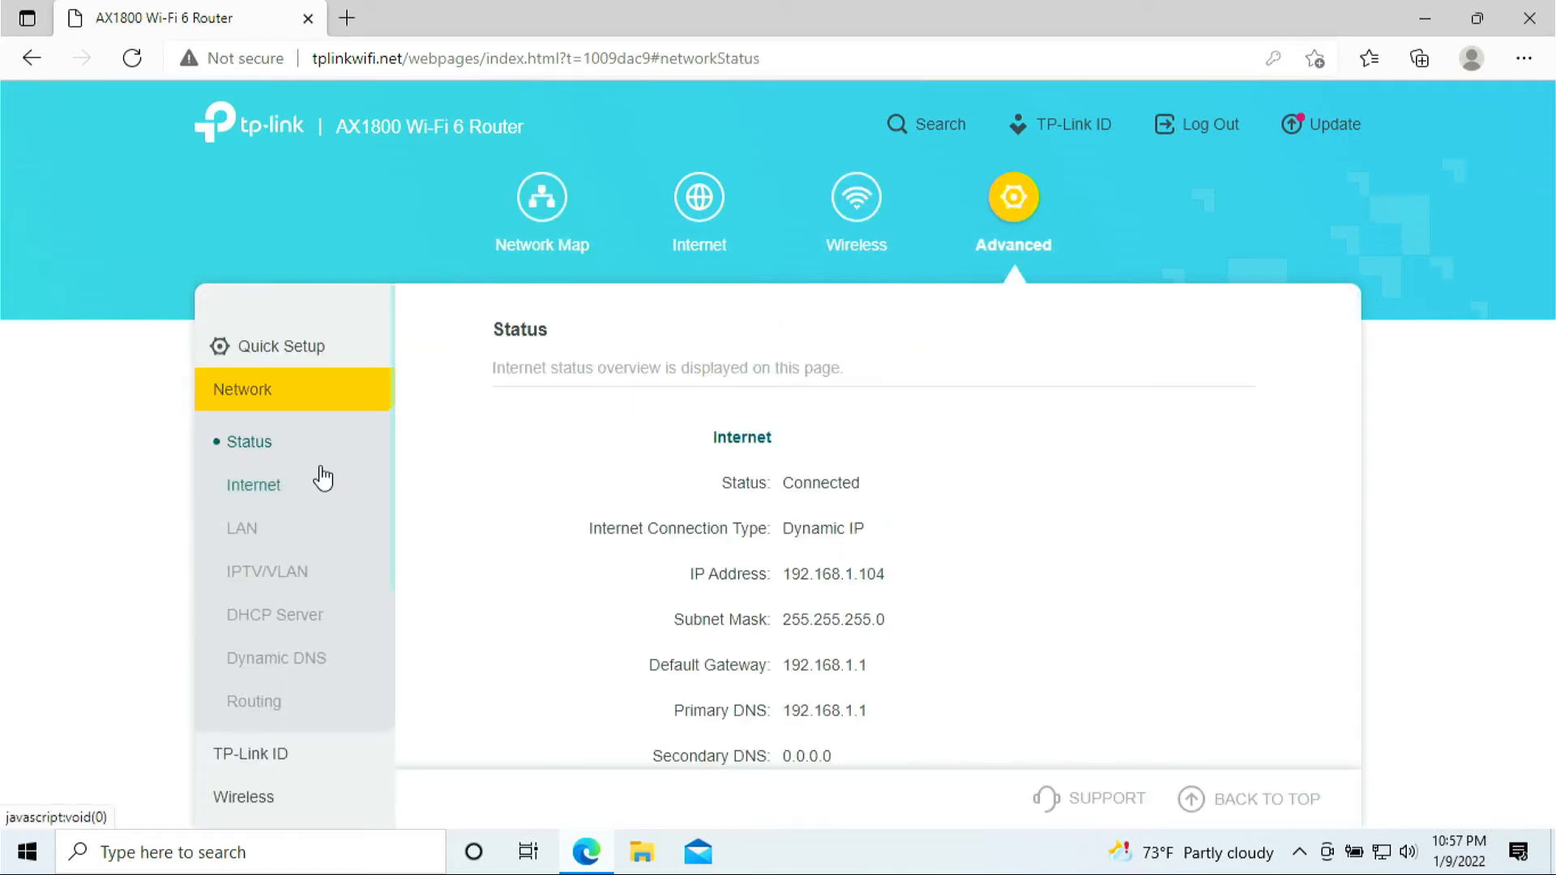
scroll(329, 499, "down", 1)
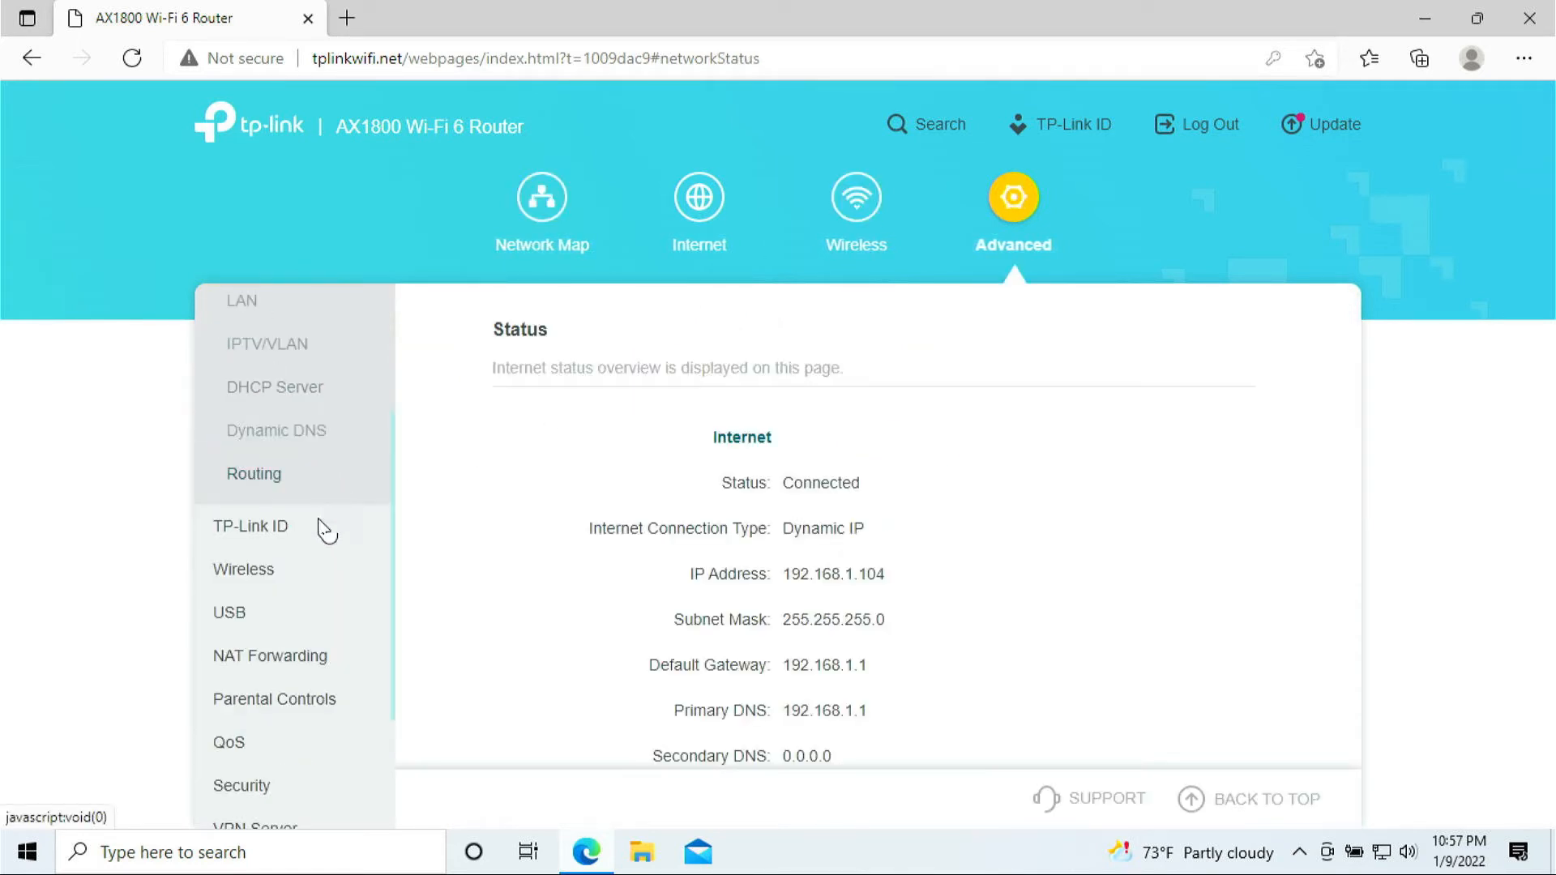
Expand NAT Forwarding in the sidebar and show the empty Port Forwarding page
left_click(270, 656)
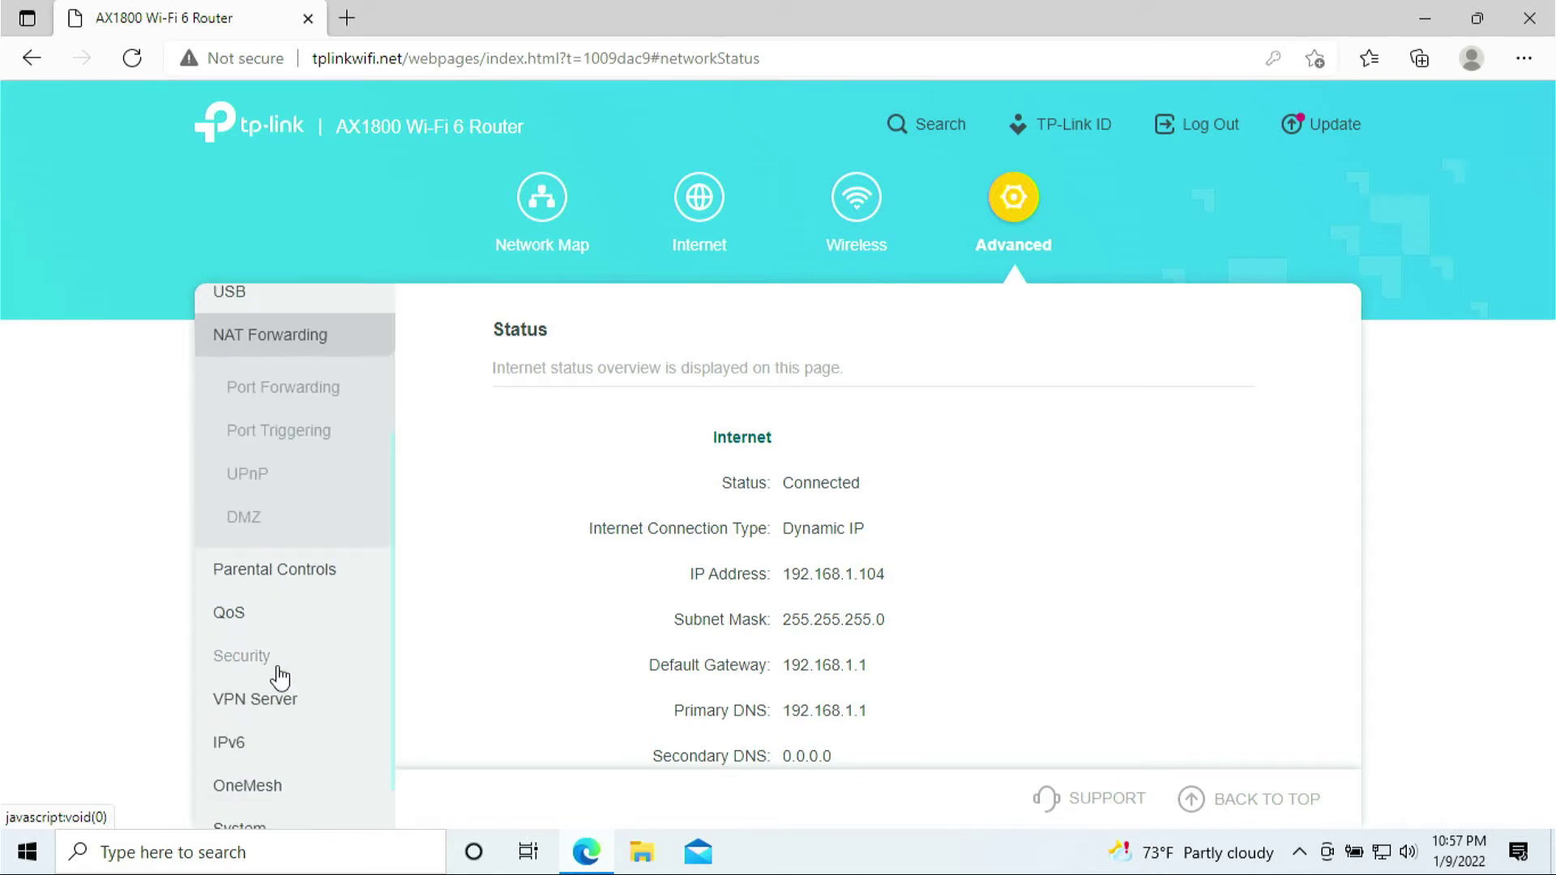
left_click(262, 393)
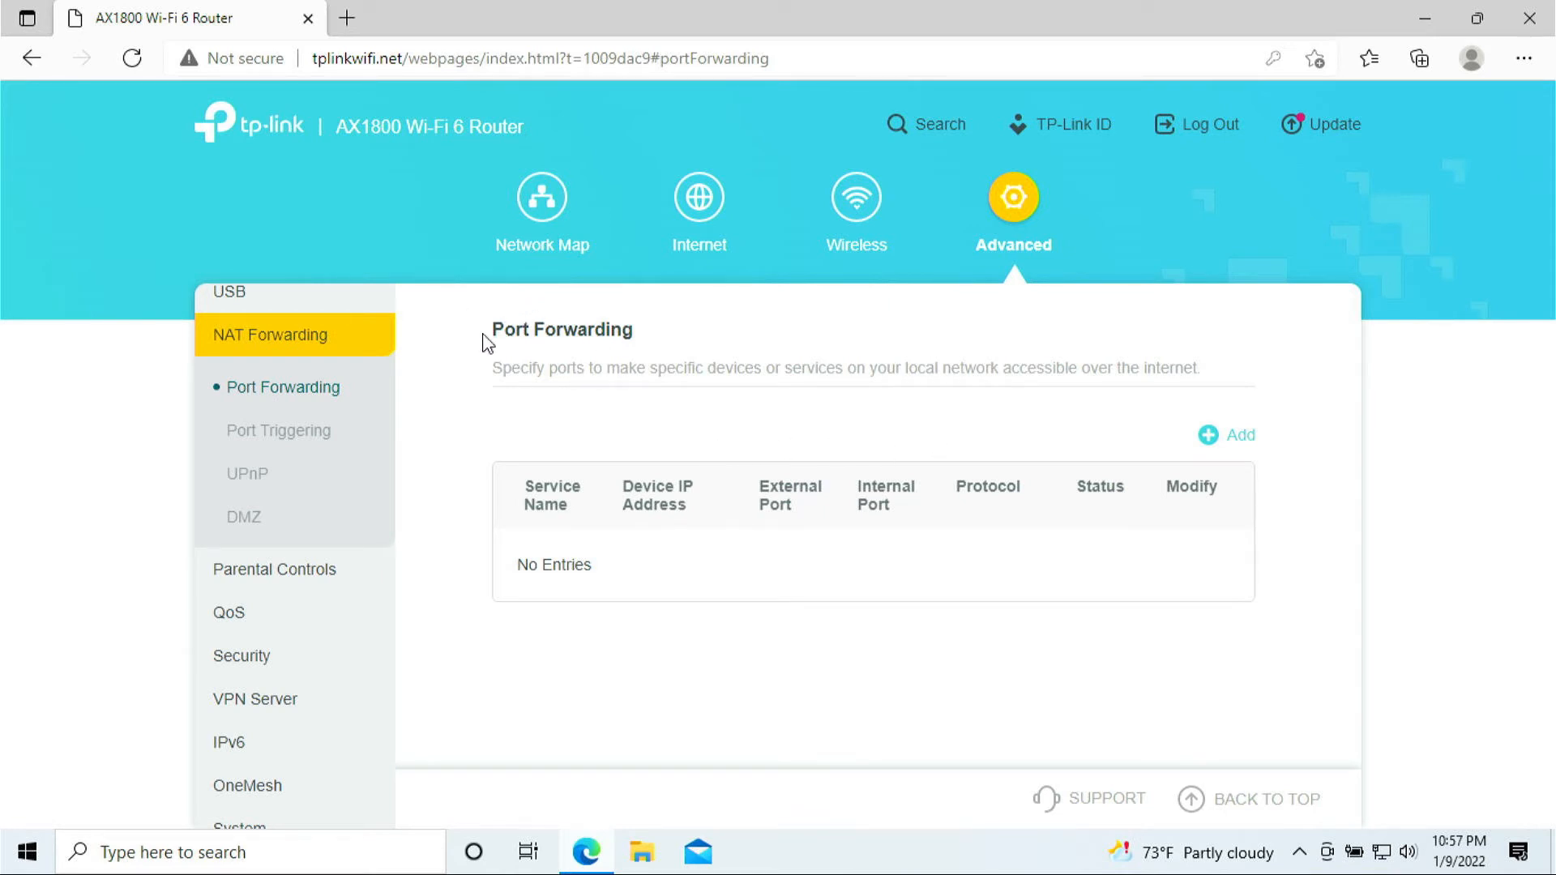
left_click_drag(486, 331, 621, 330)
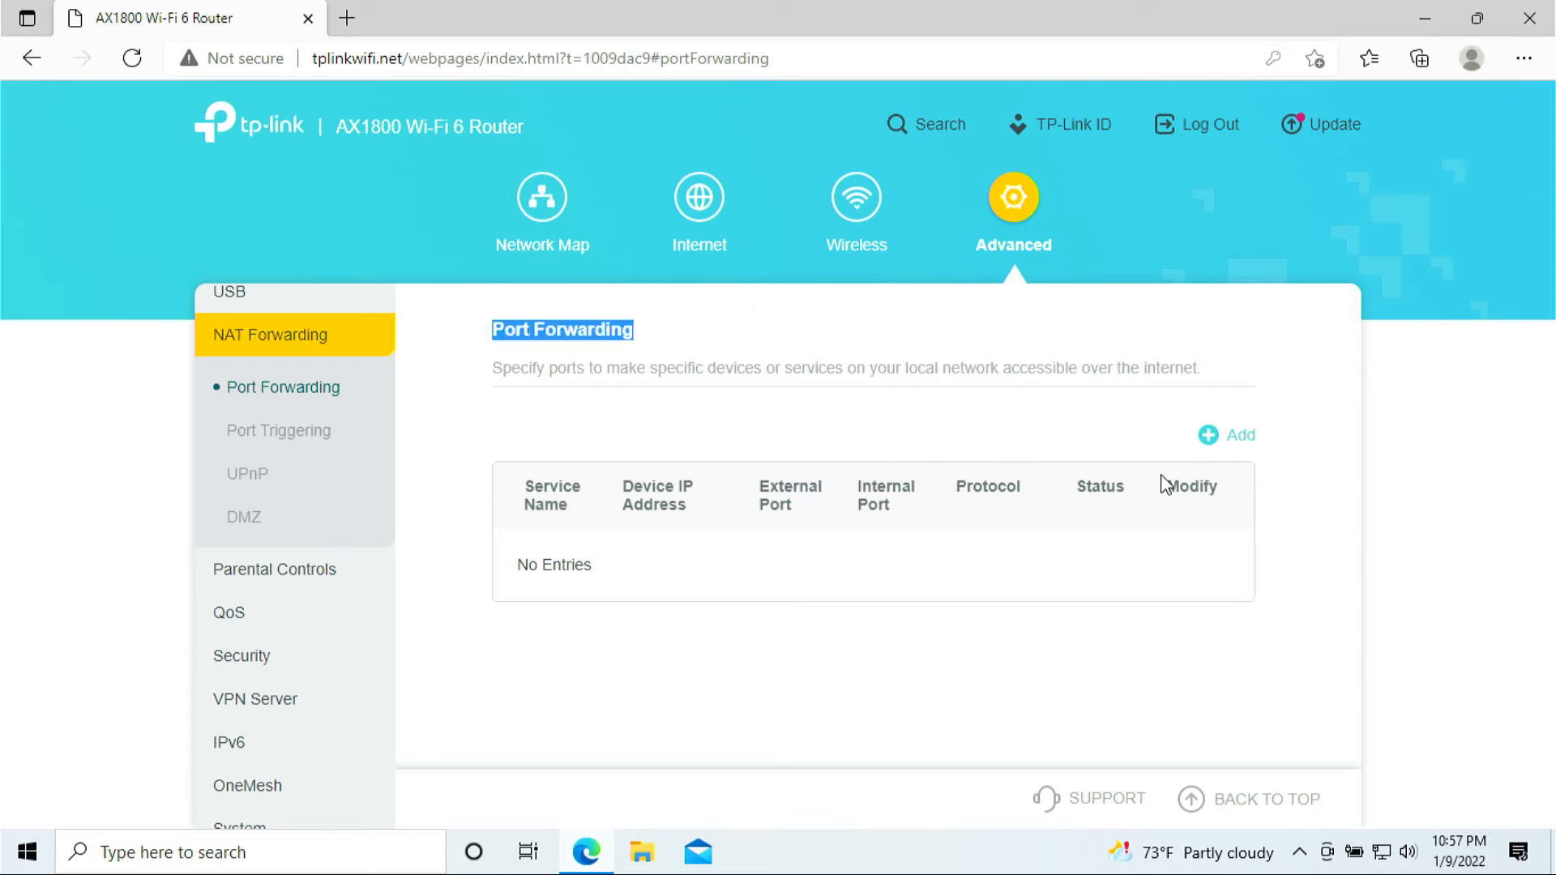
Start entry ps5-1935, target device 192.168.0.100, external and internal port 1935
left_click(1241, 435)
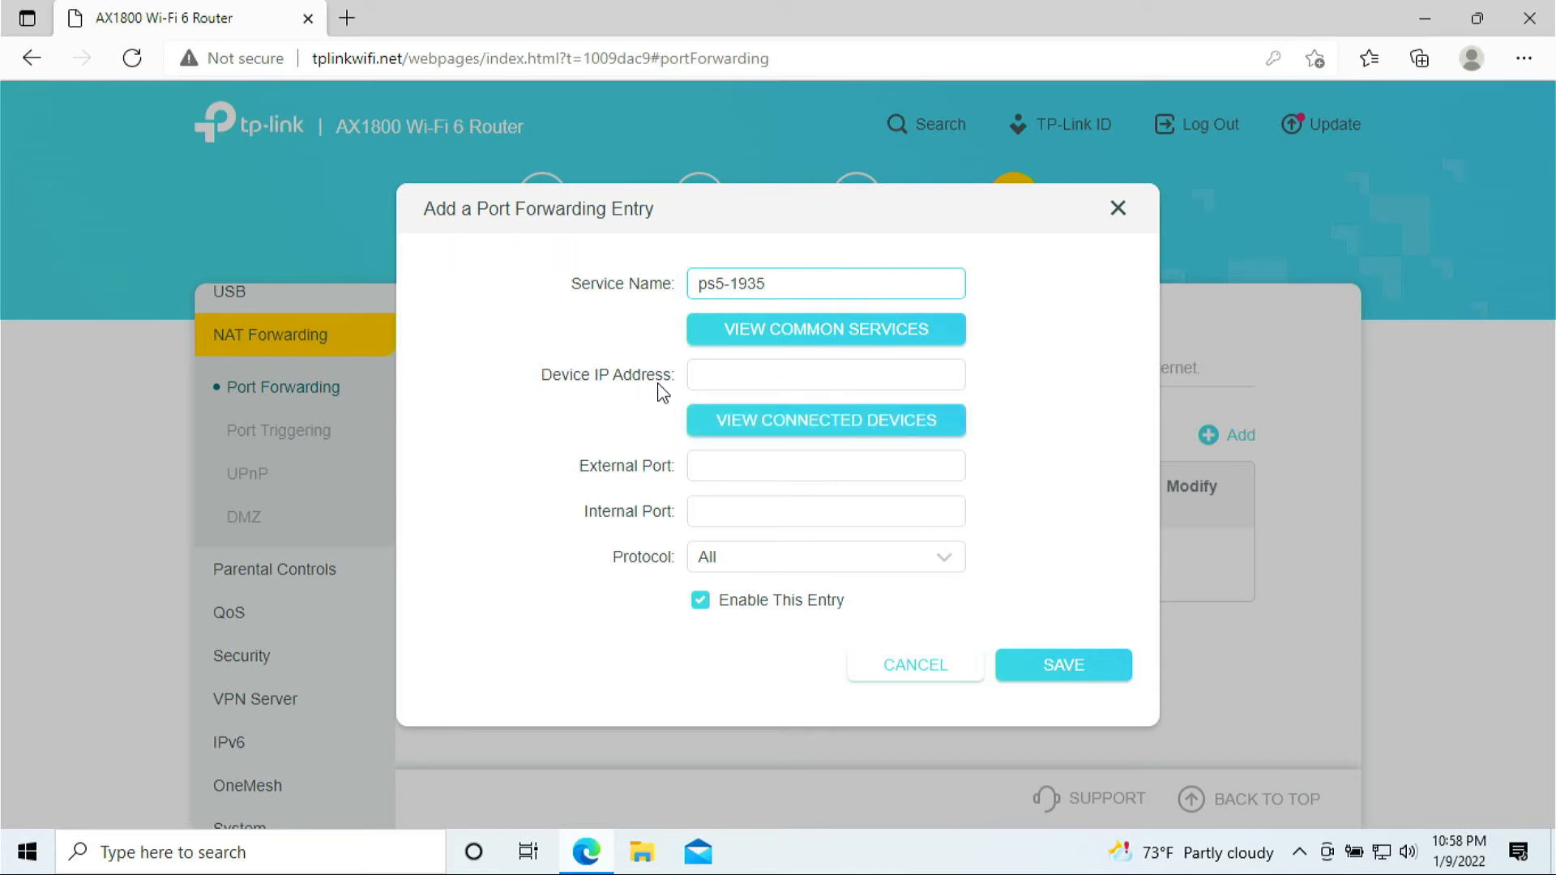
left_click(753, 431)
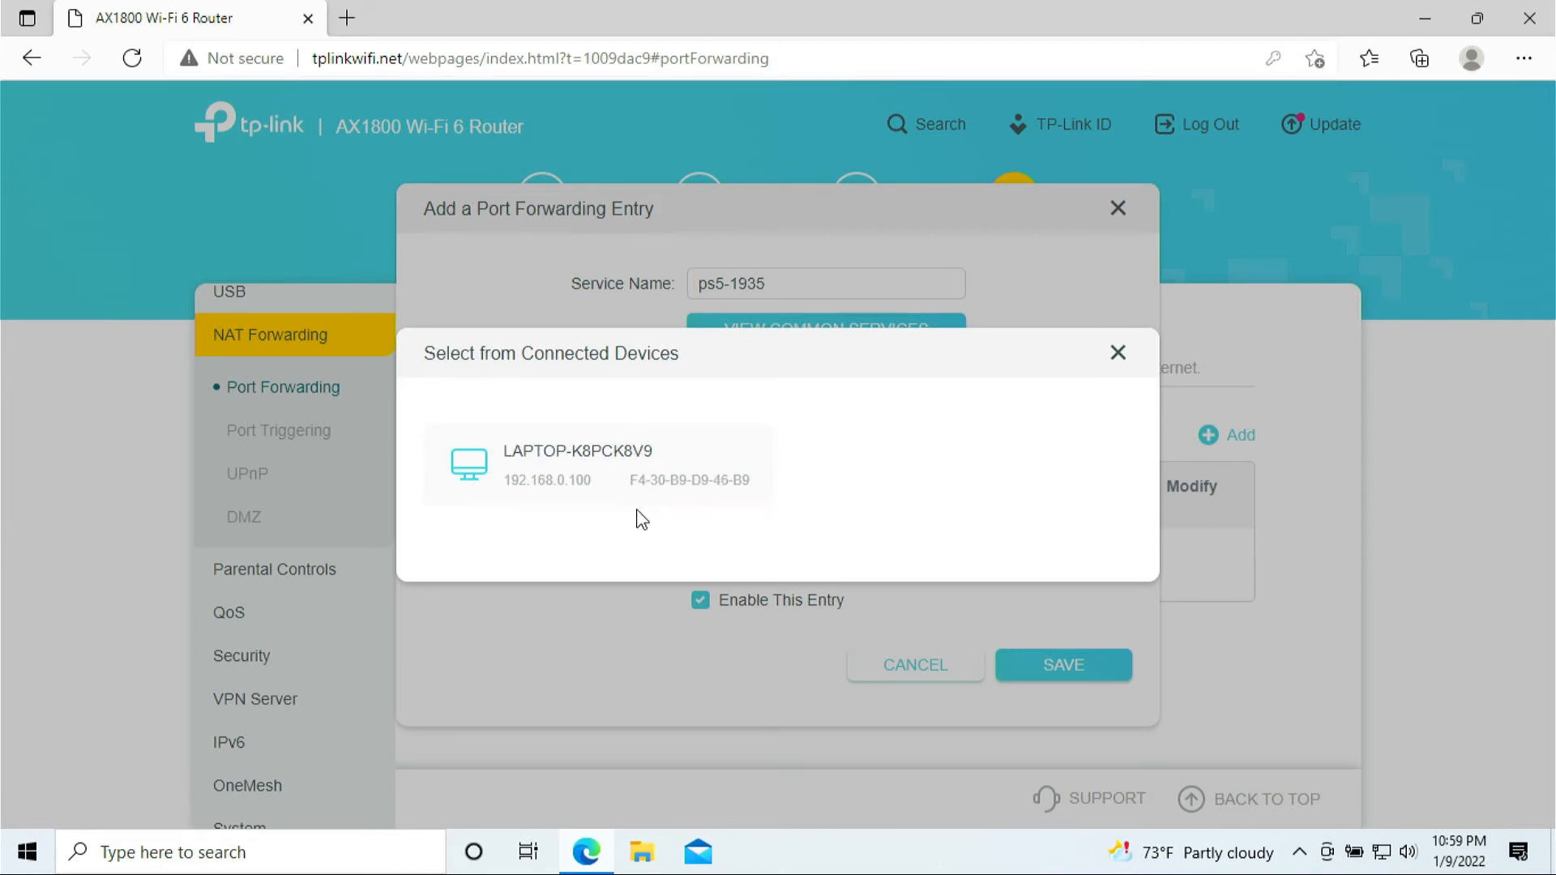
left_click(645, 452)
left_click(785, 469)
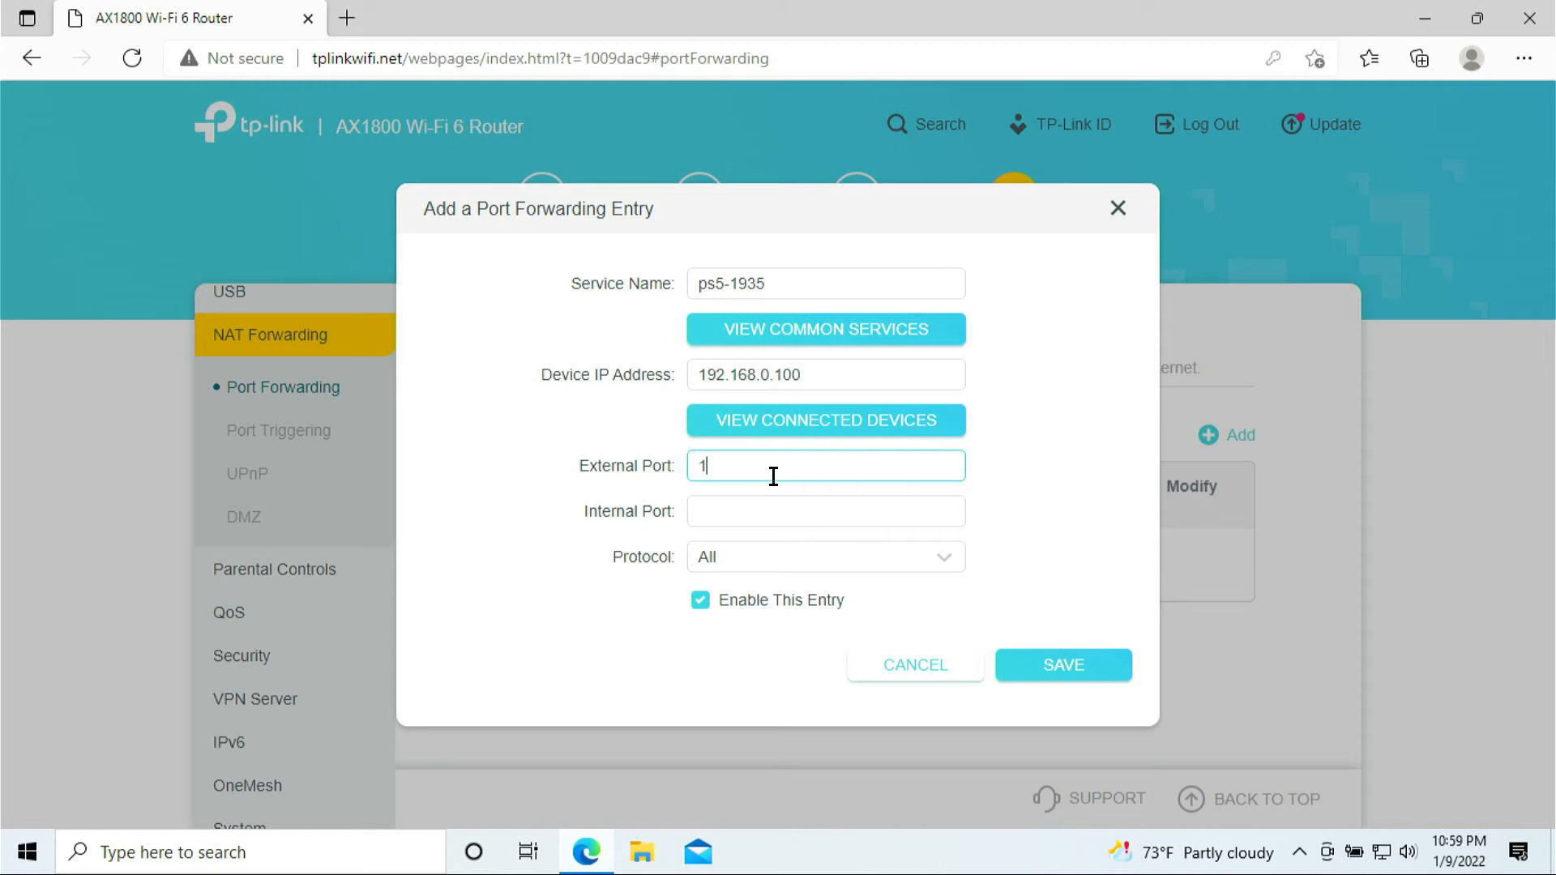
type("5")
left_click(746, 512)
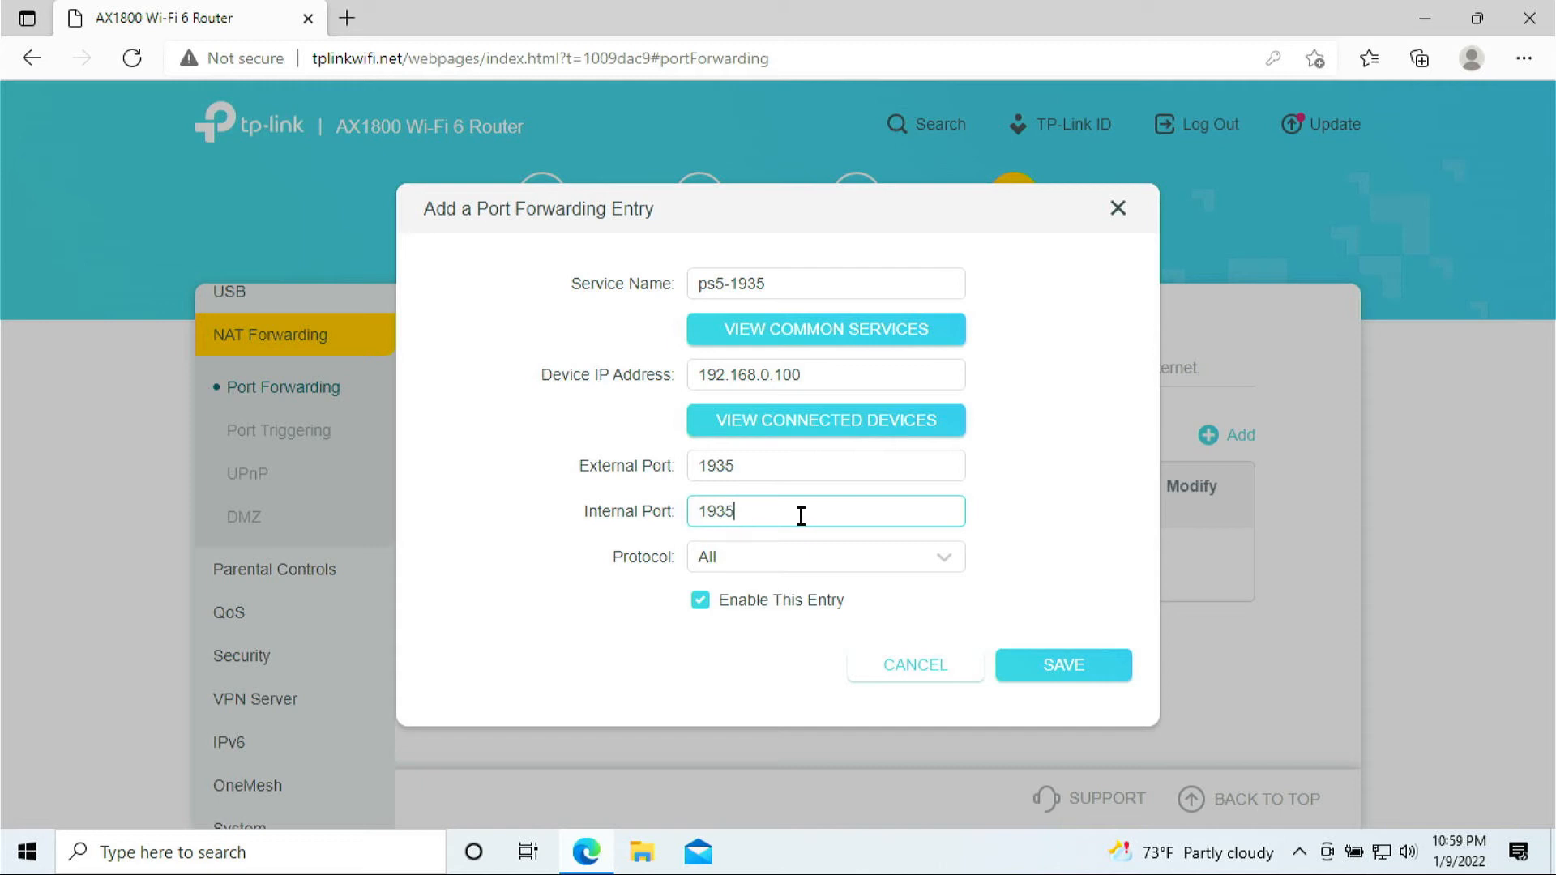
Keep protocol All and save the ps5-1935 forwarding rule
left_click(738, 558)
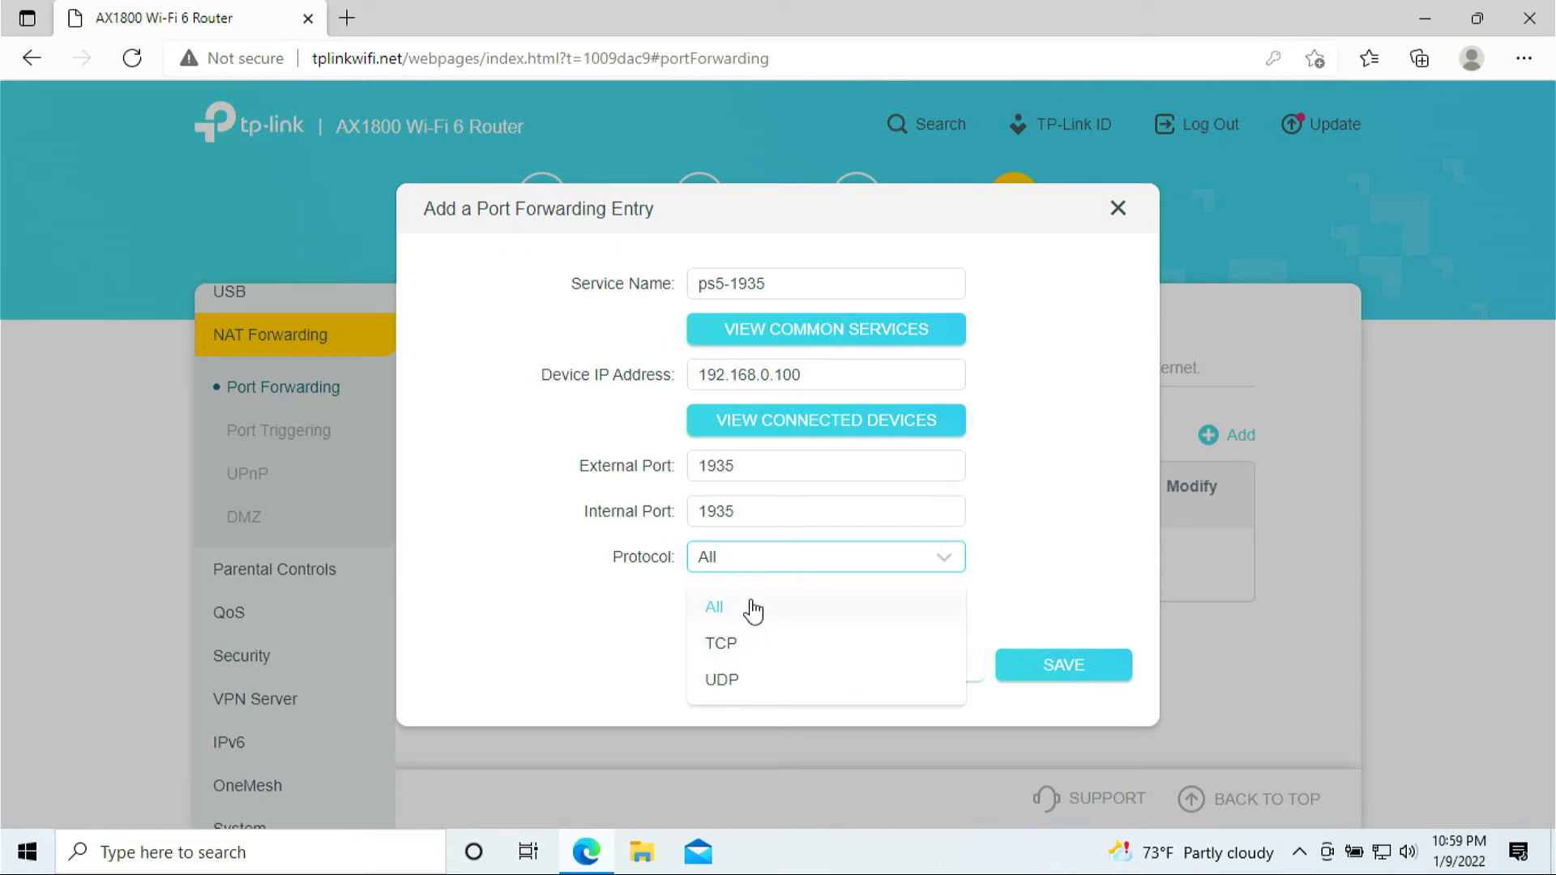
left_click(750, 608)
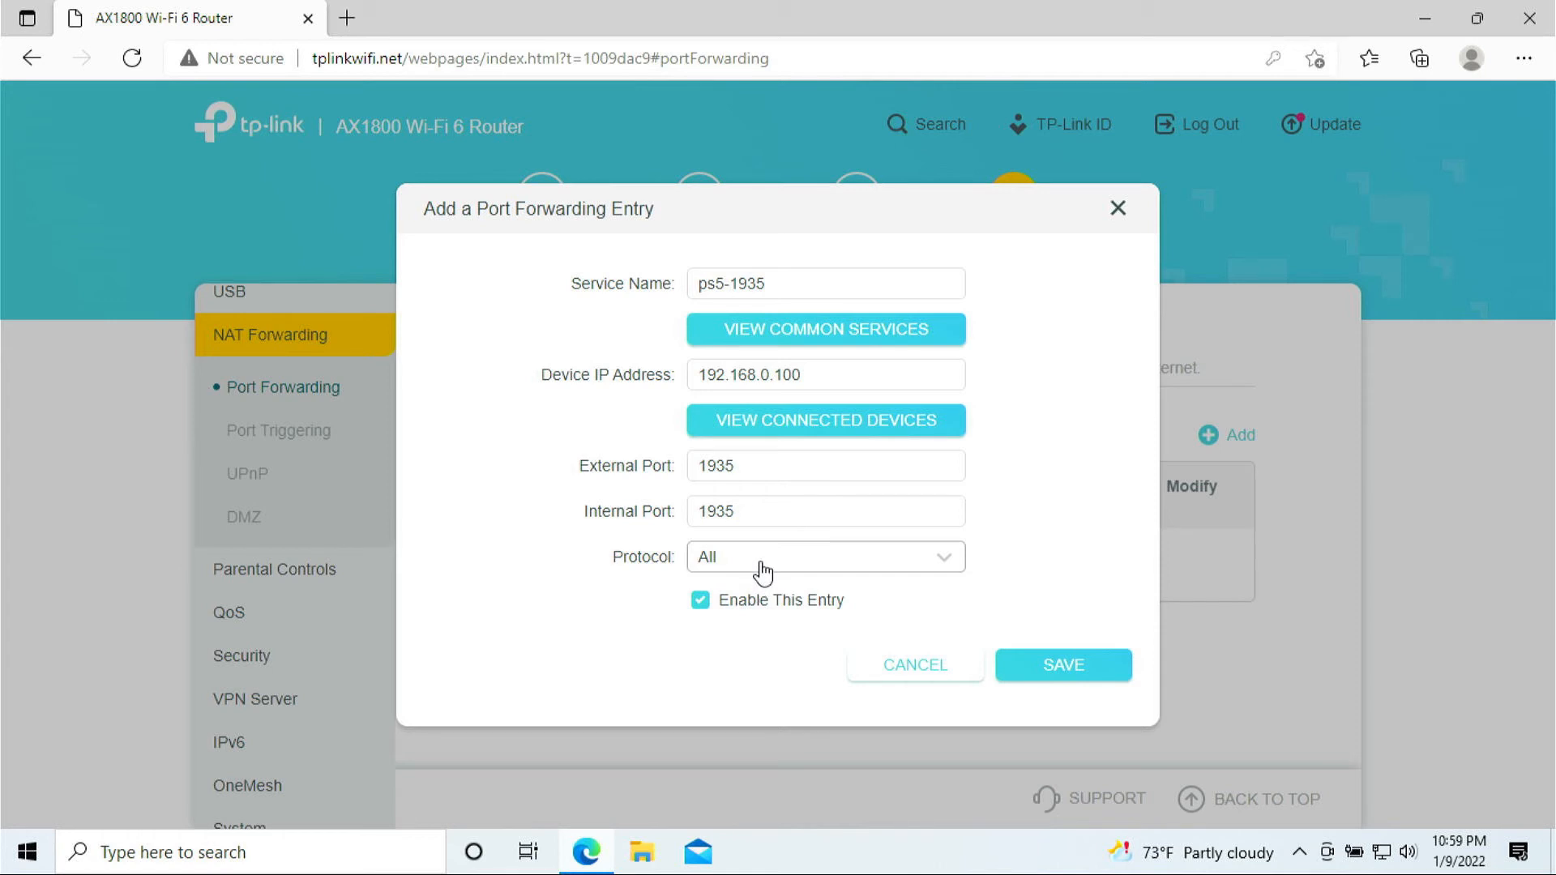
left_click(763, 561)
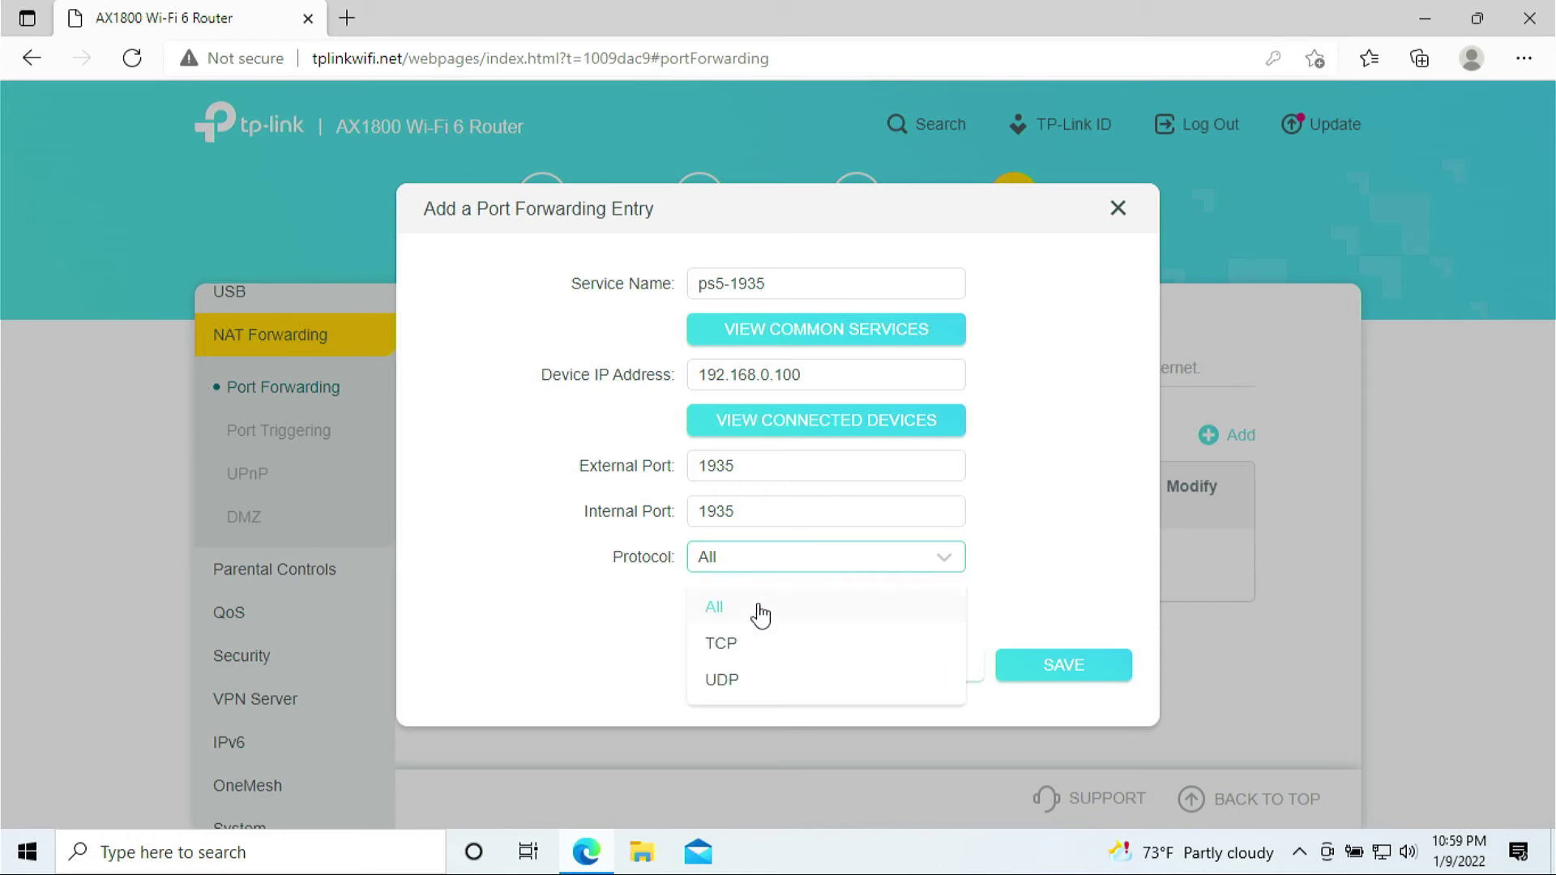
left_click(1082, 568)
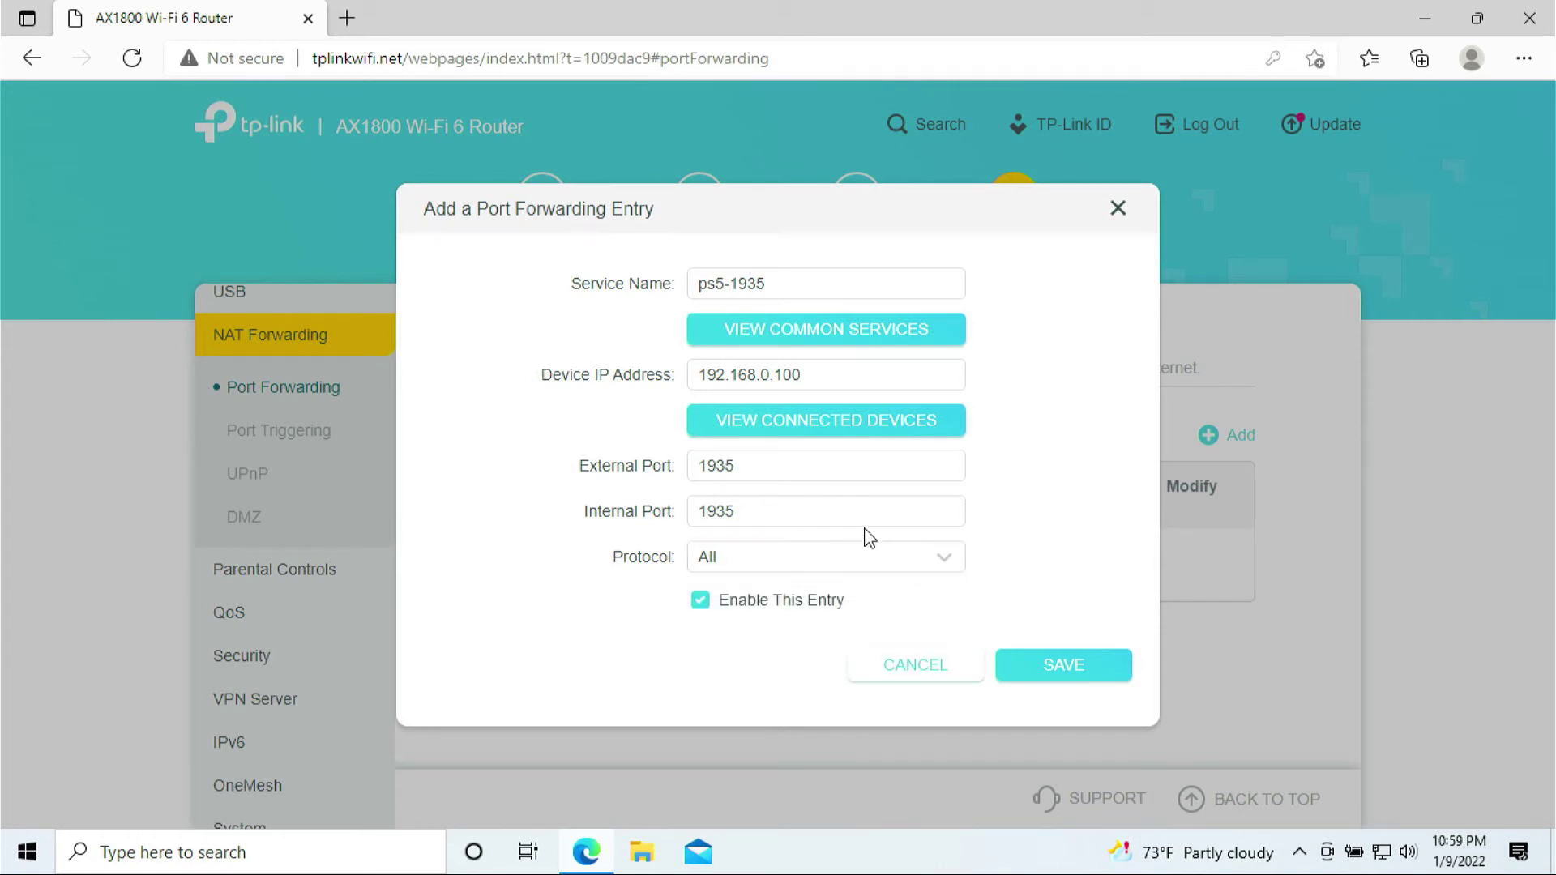
left_click(1063, 666)
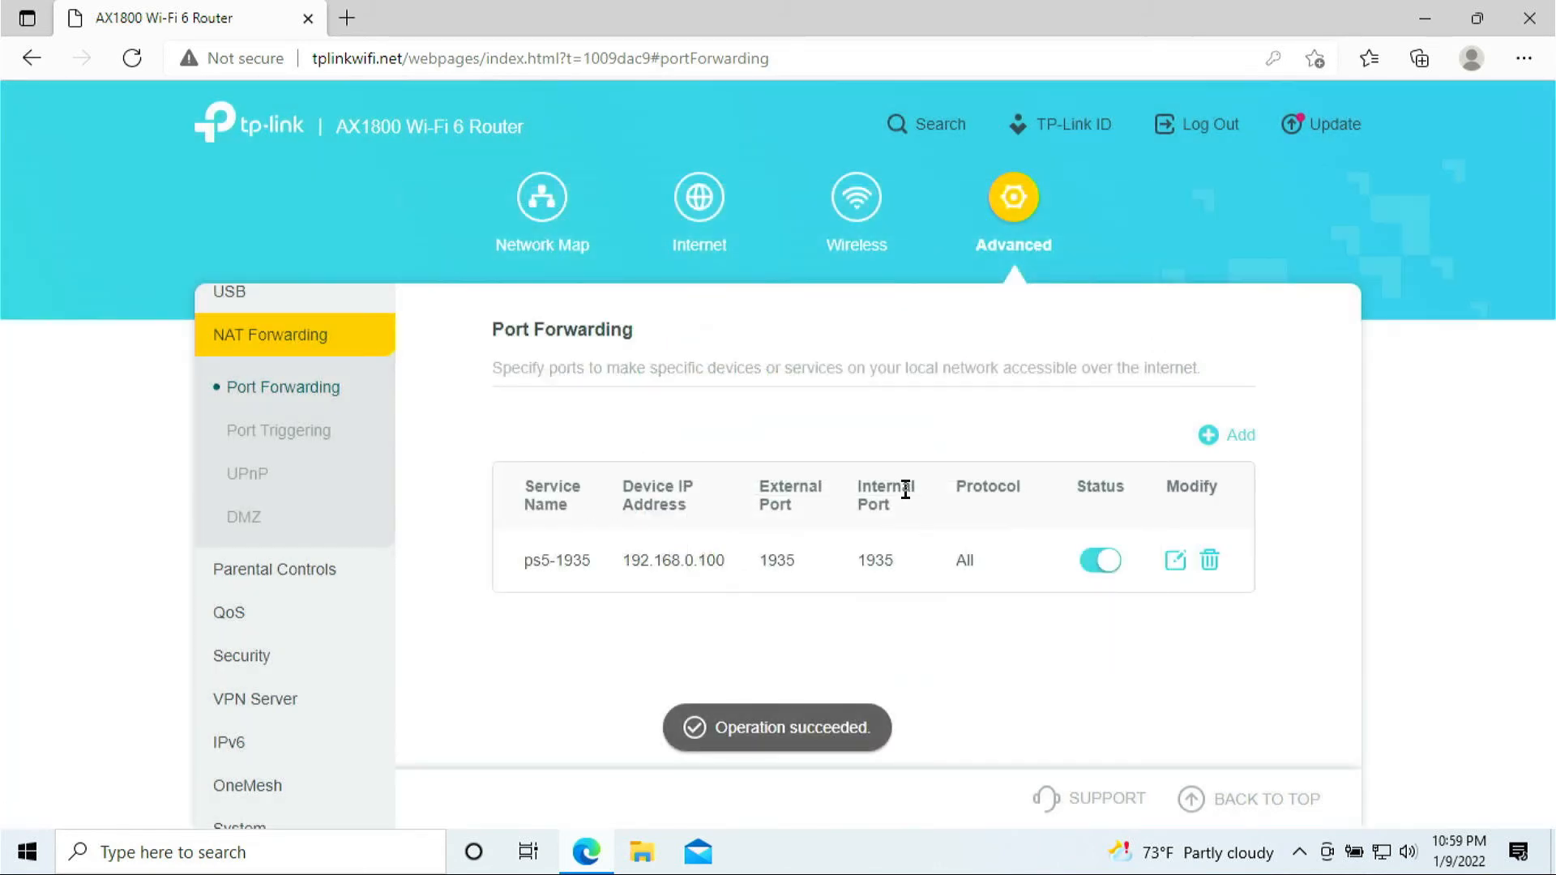
Start entry ps5-3074, target device 192.168.0.100, external and internal port 3074
left_click(1218, 440)
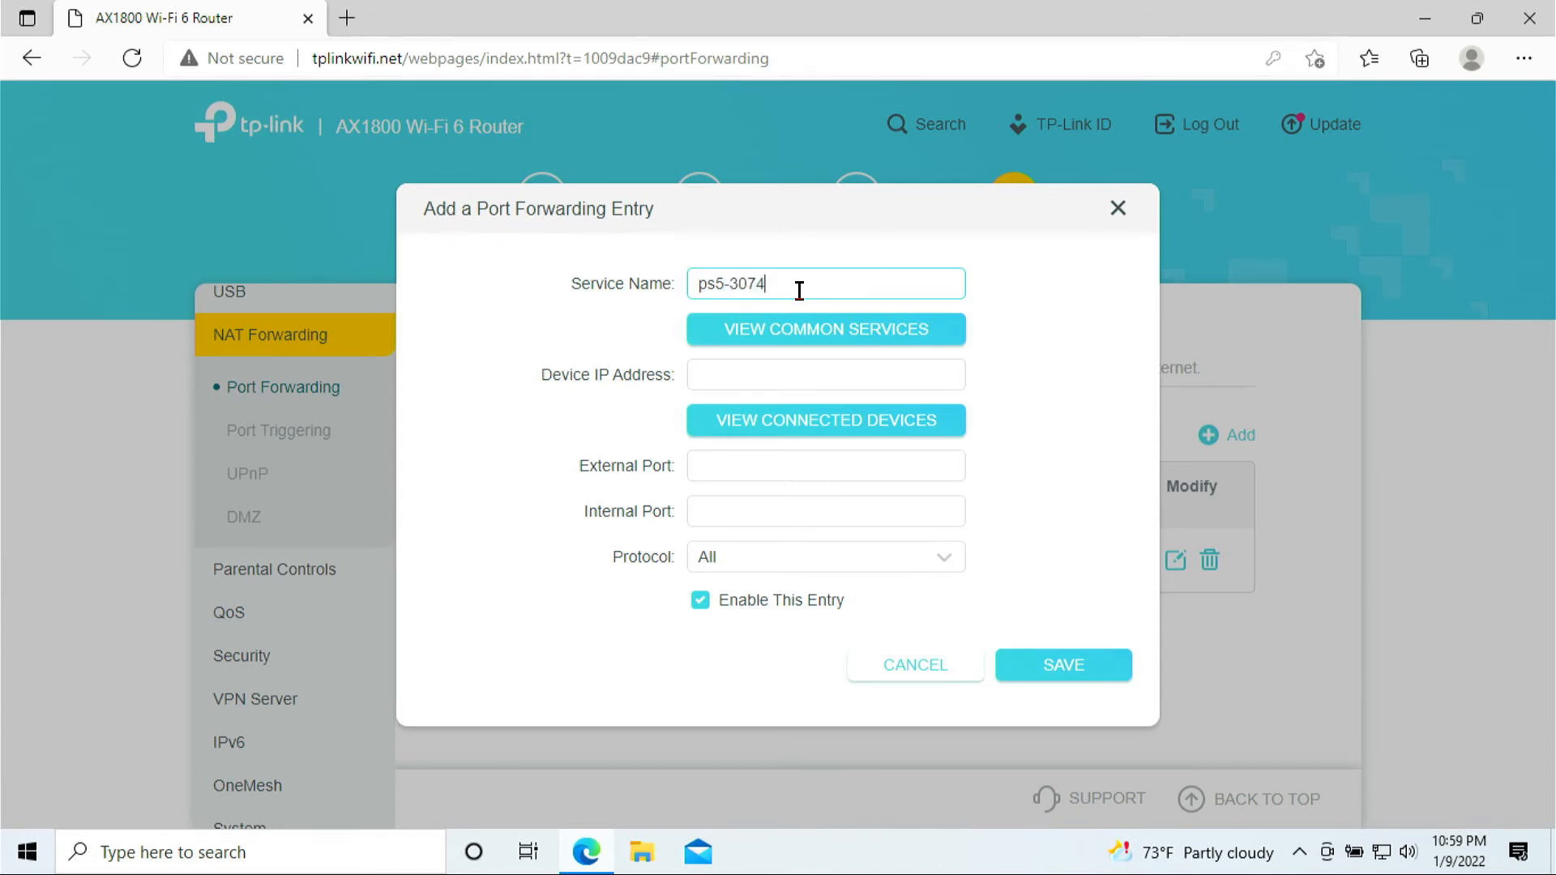
left_click(755, 426)
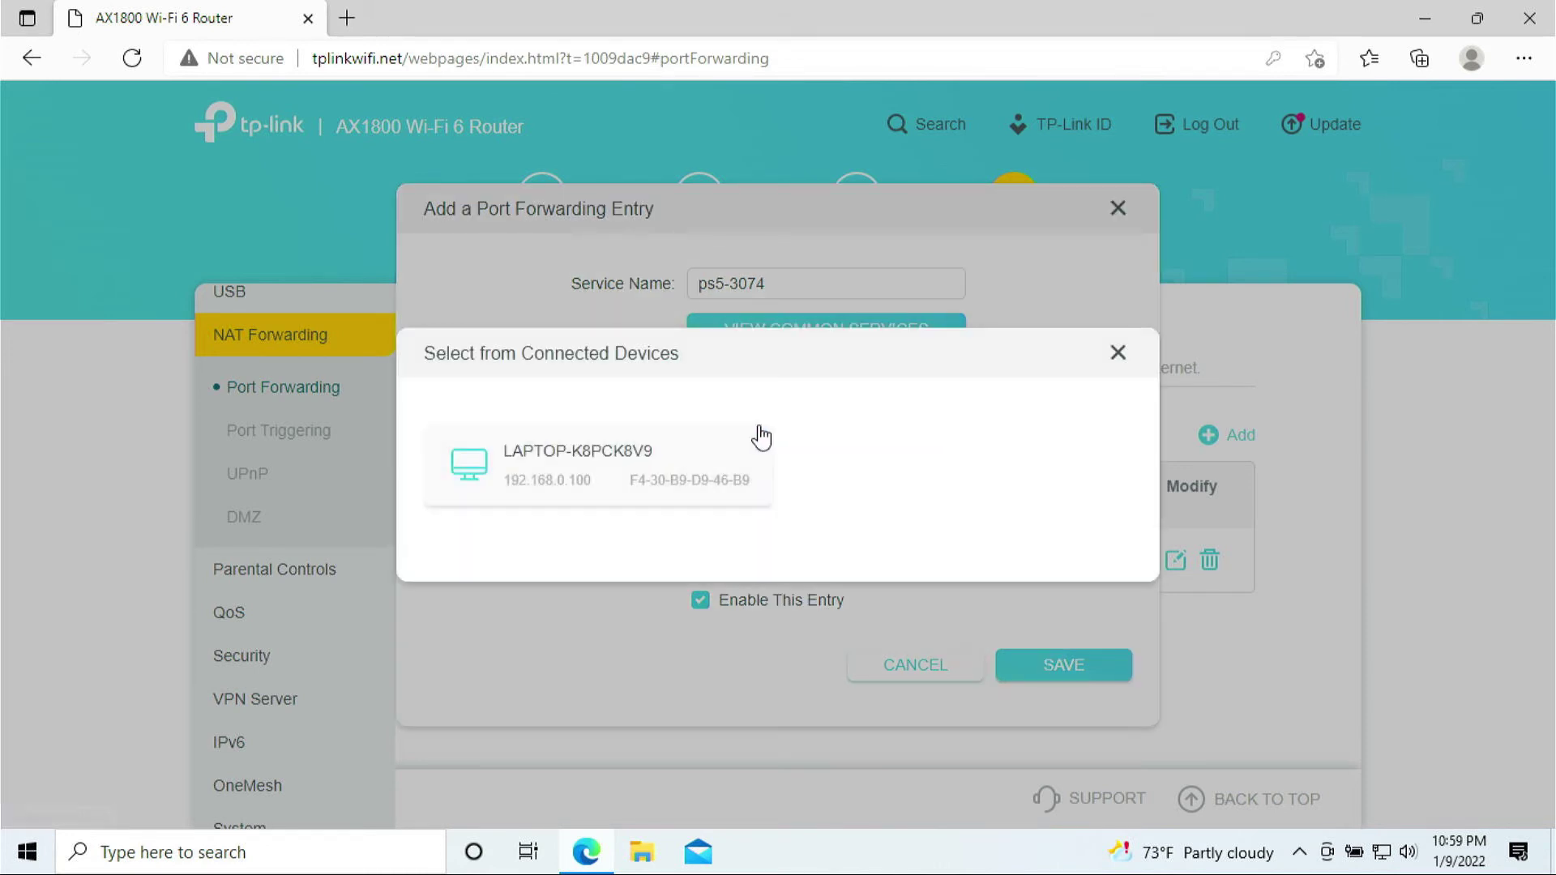
left_click(640, 475)
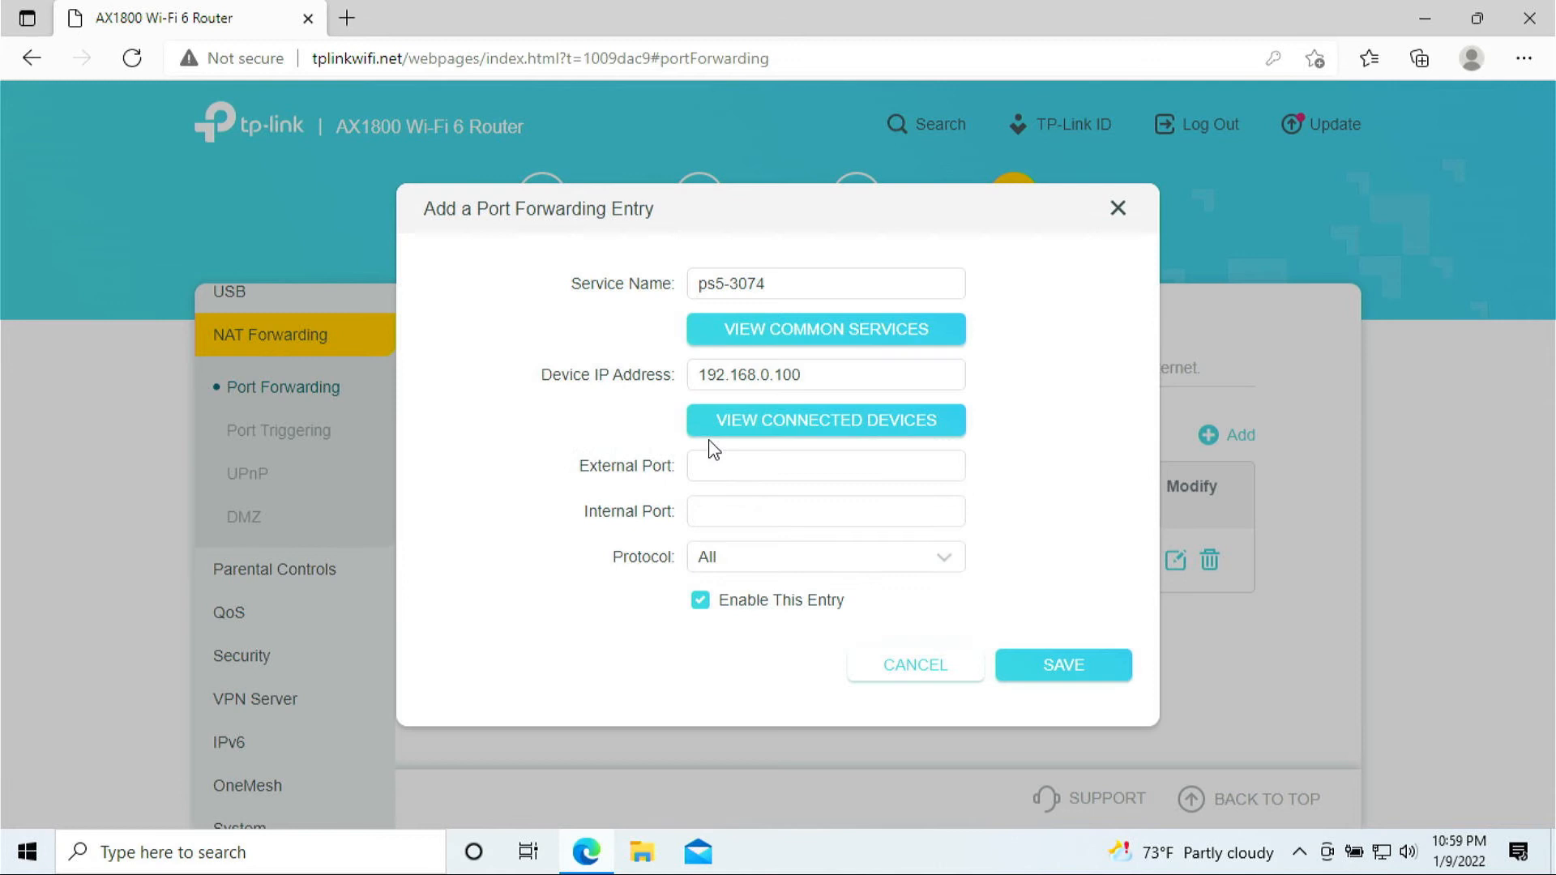
left_click(734, 469)
type("4")
left_click(731, 512)
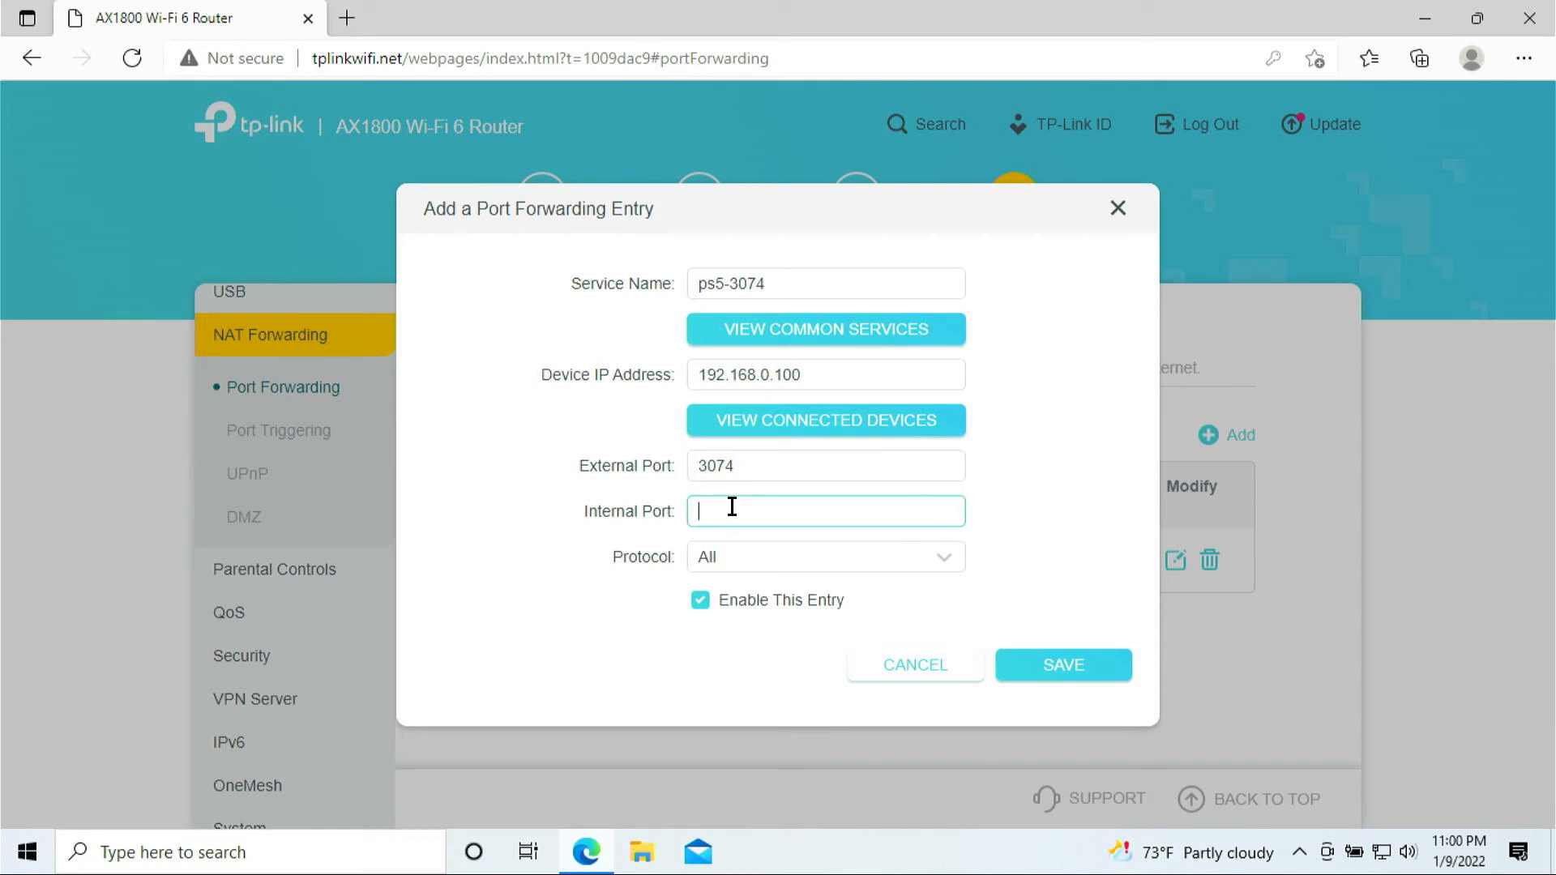
type("074")
Keep protocol All and save the ps5-3074 forwarding rule
left_click(748, 558)
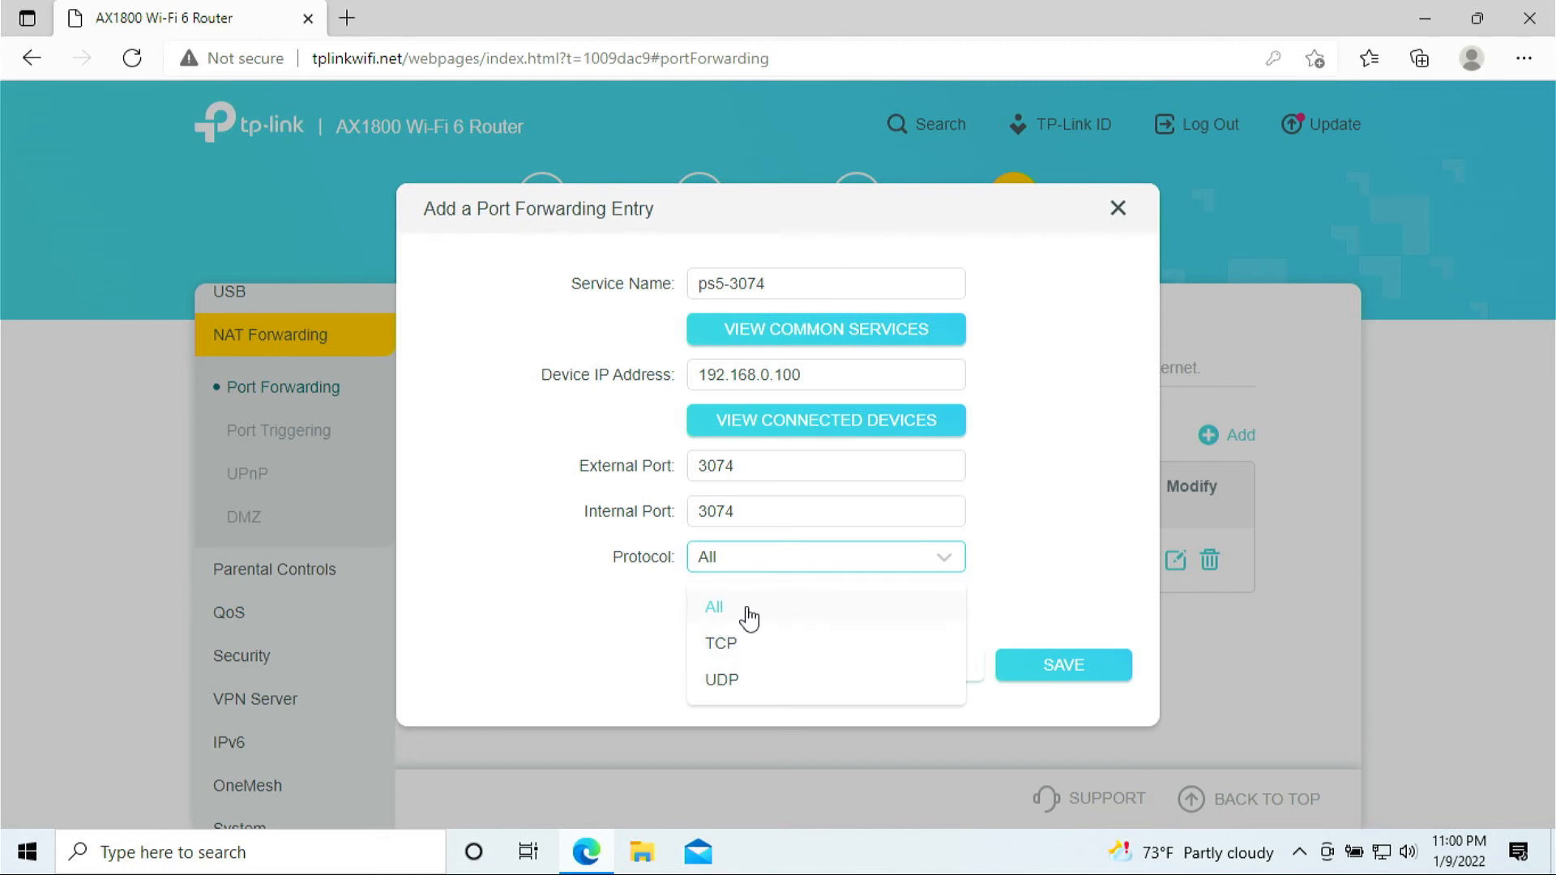
left_click(1082, 590)
left_click(1066, 665)
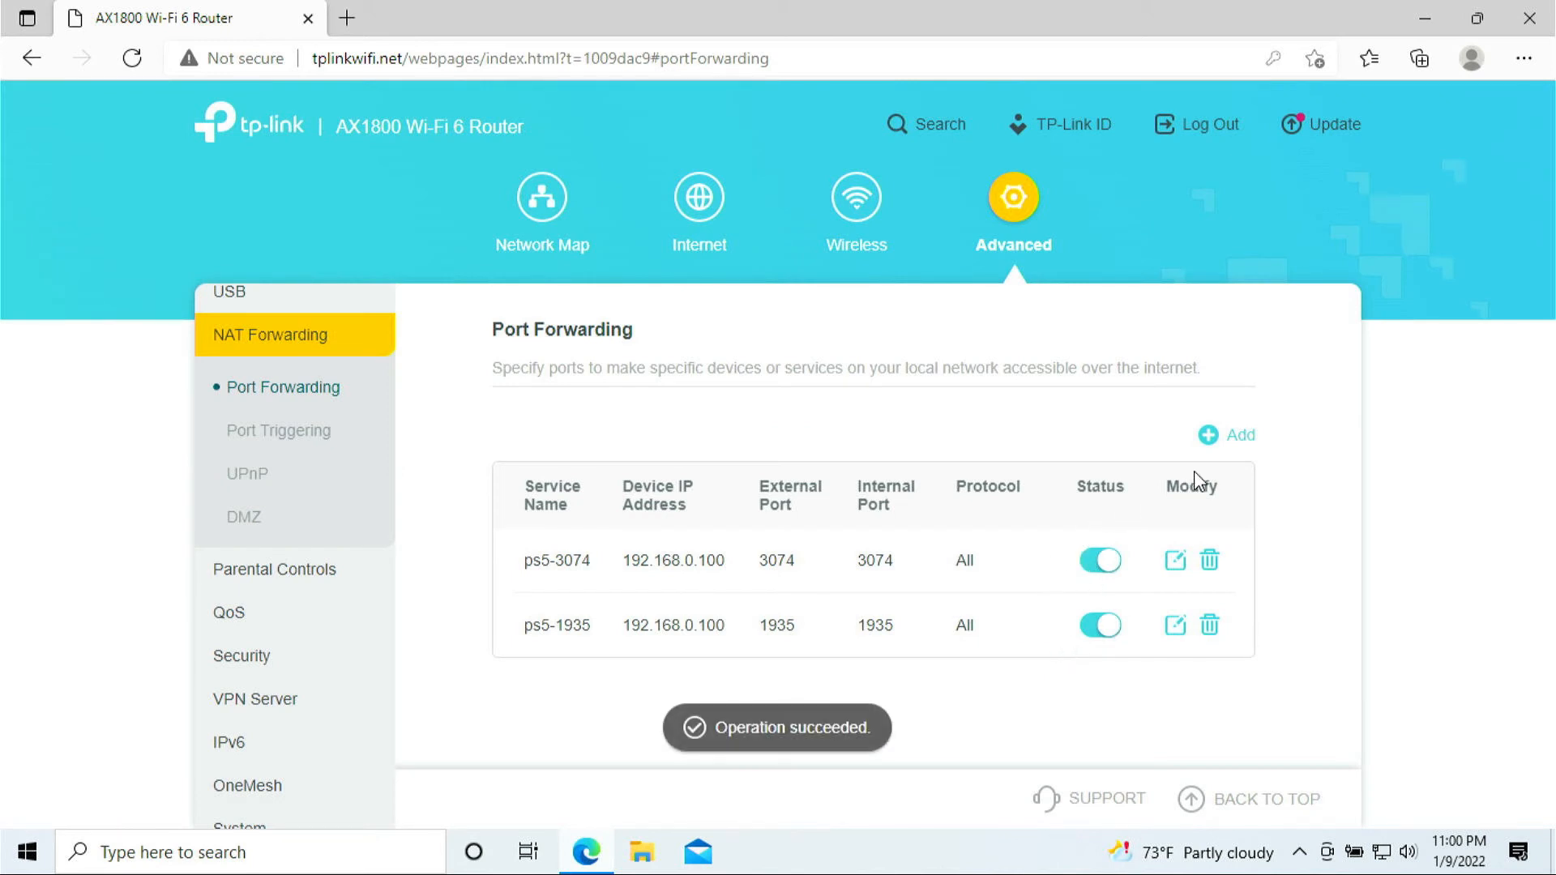
Start entry named ps5-3478-3480 targeting device 192.168.0.100 from connected devices
left_click(1232, 435)
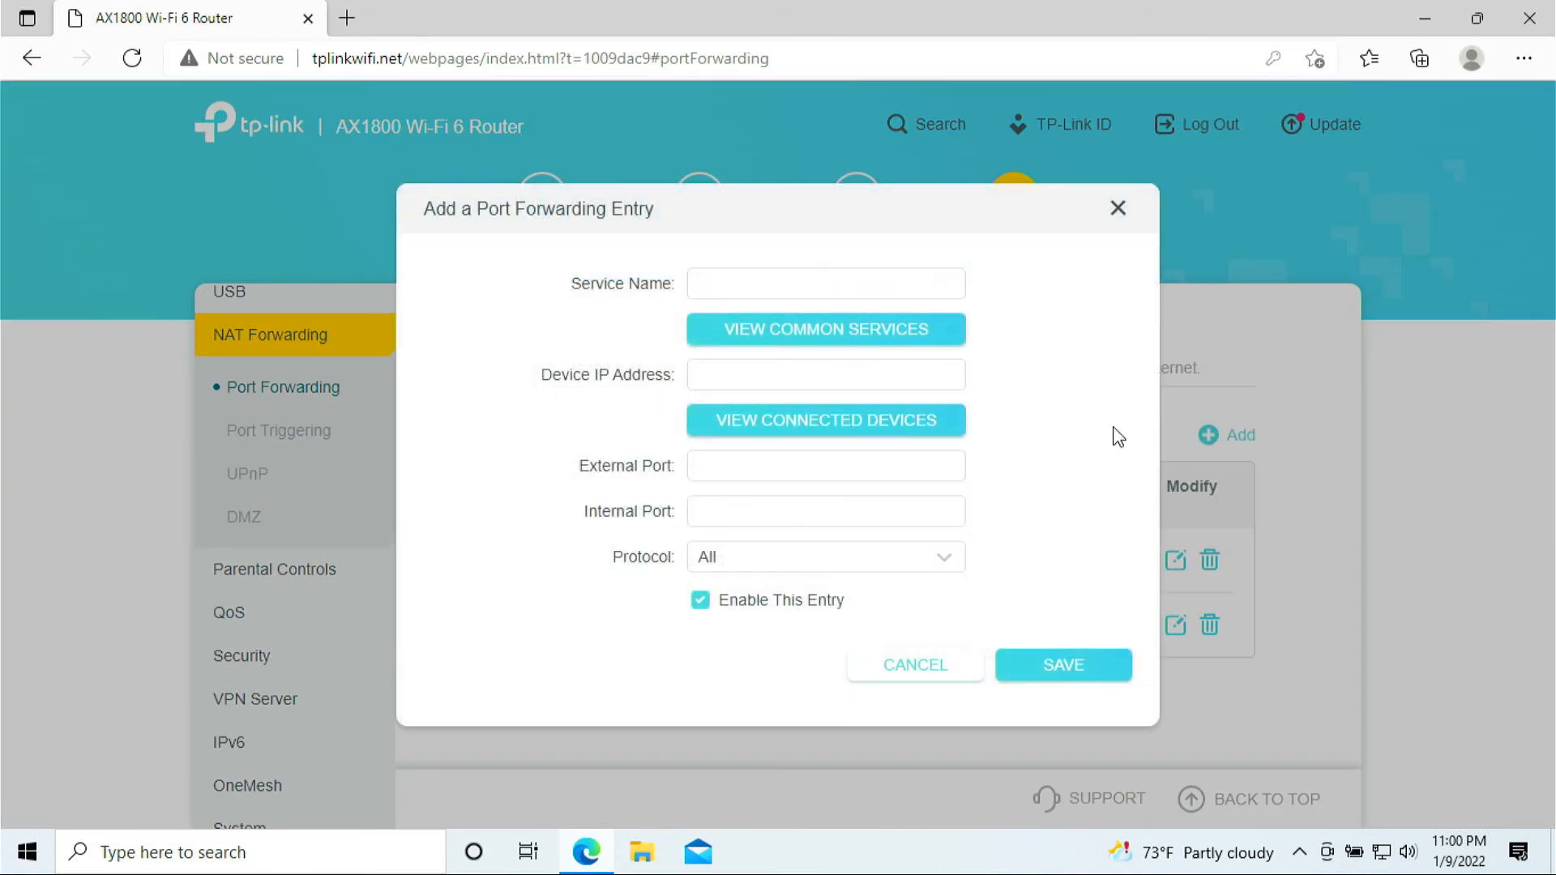
left_click(858, 284)
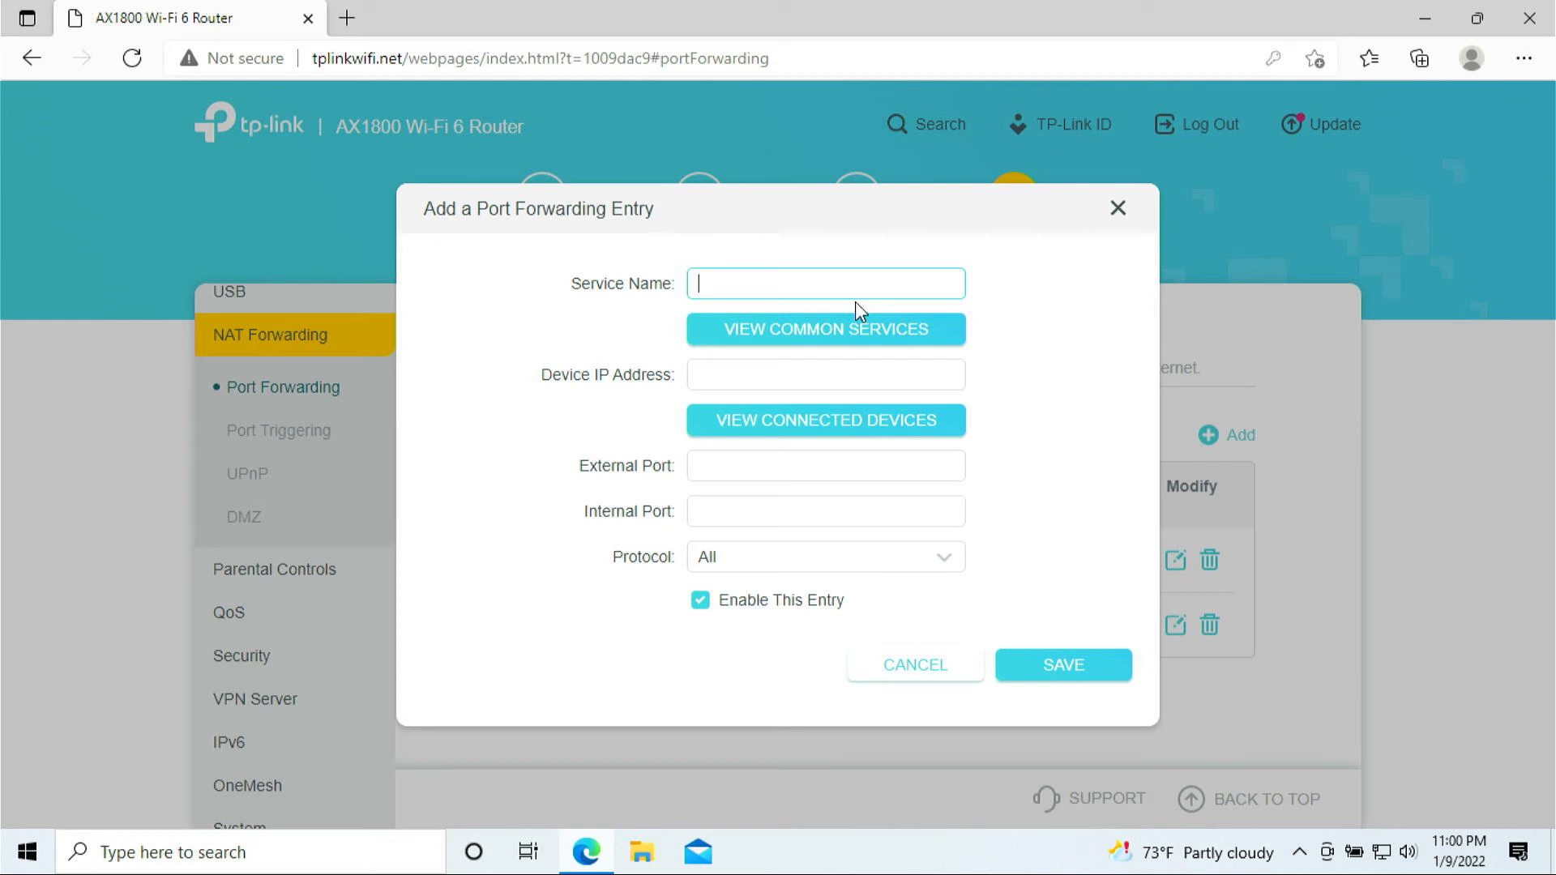
type("ps")
type("5")
type("-")
type("3478")
type("-3480")
left_click(757, 375)
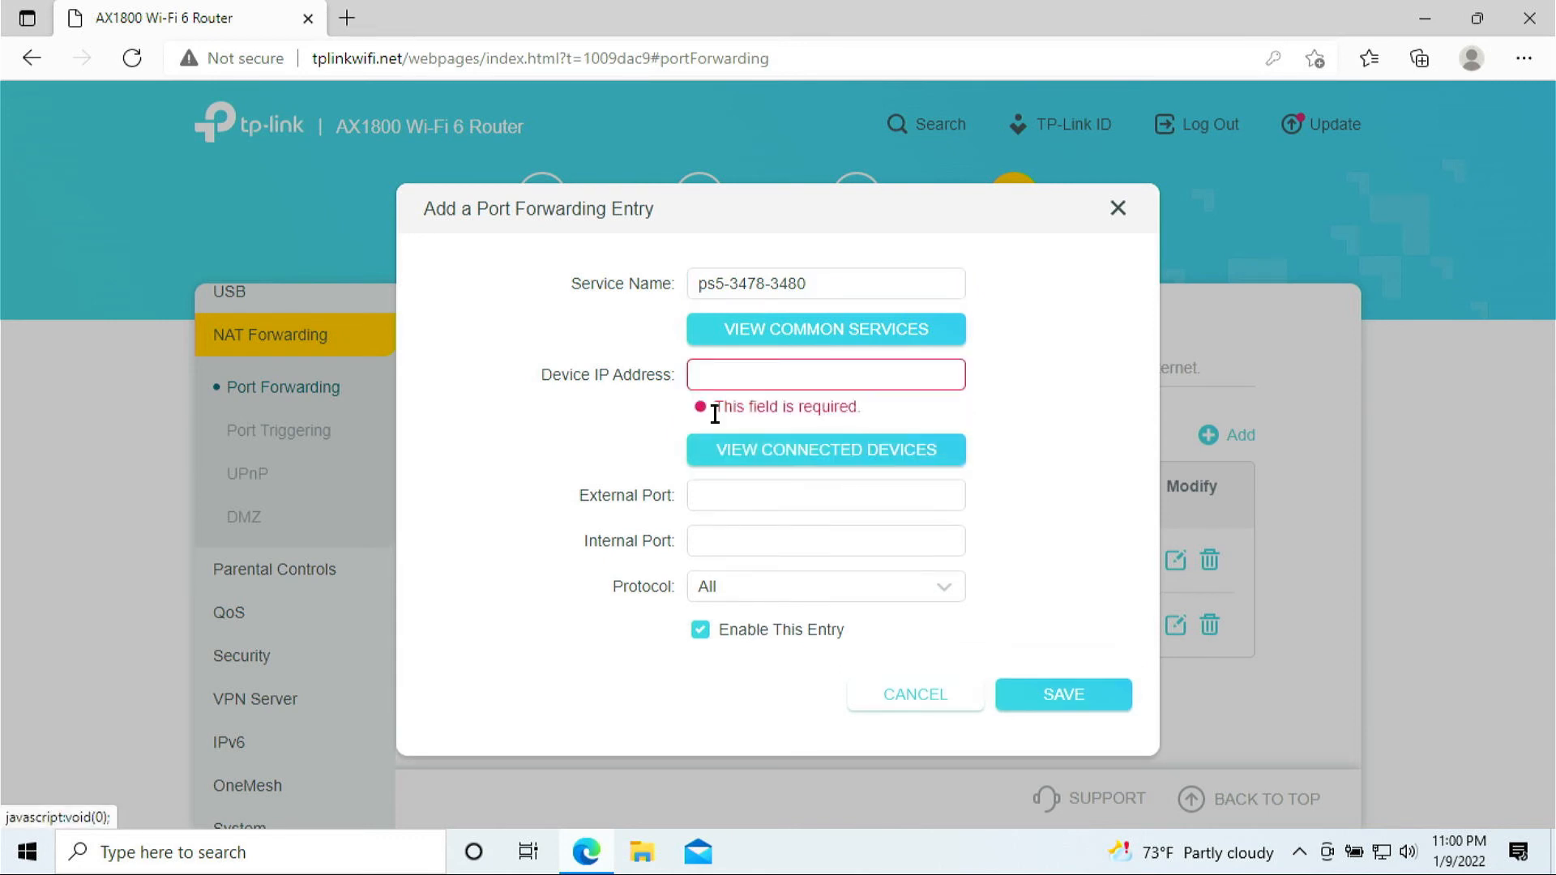
left_click(748, 450)
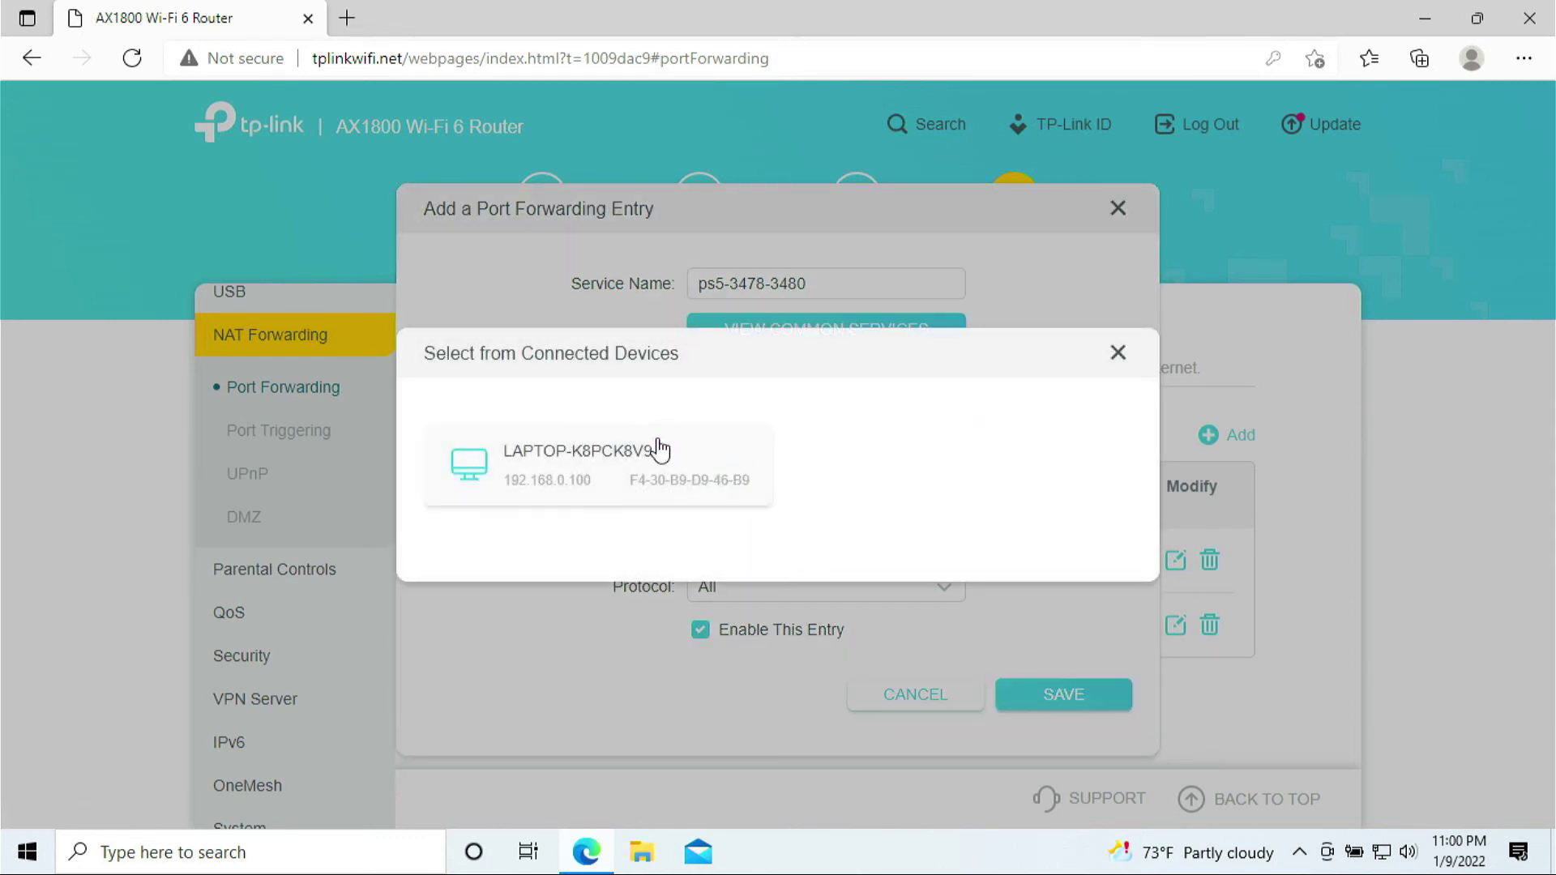
left_click(587, 469)
left_click(731, 470)
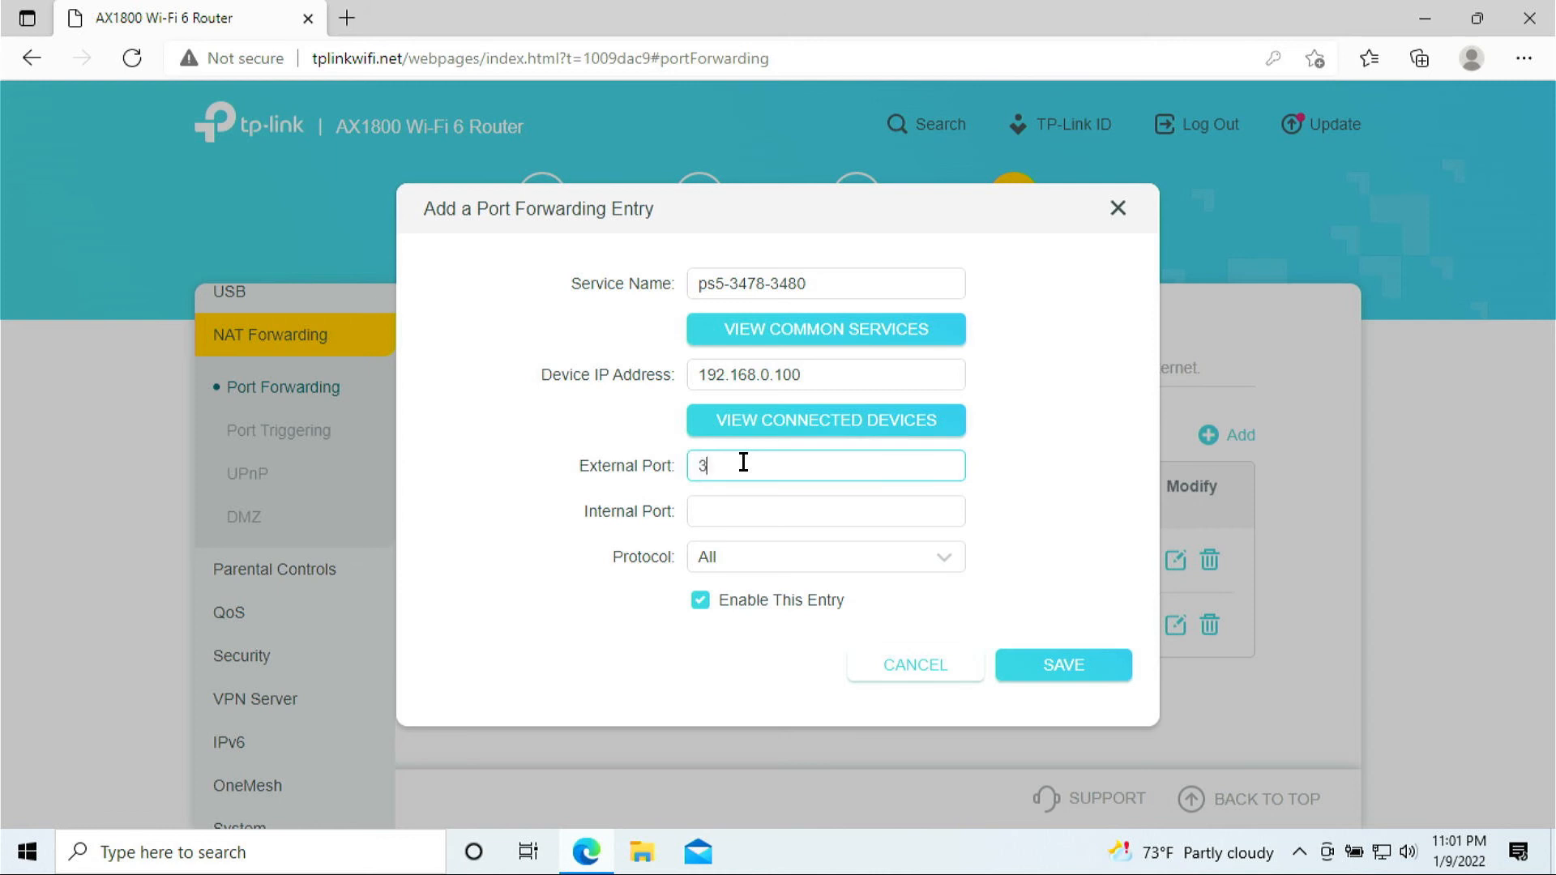
type("78-34")
type("80")
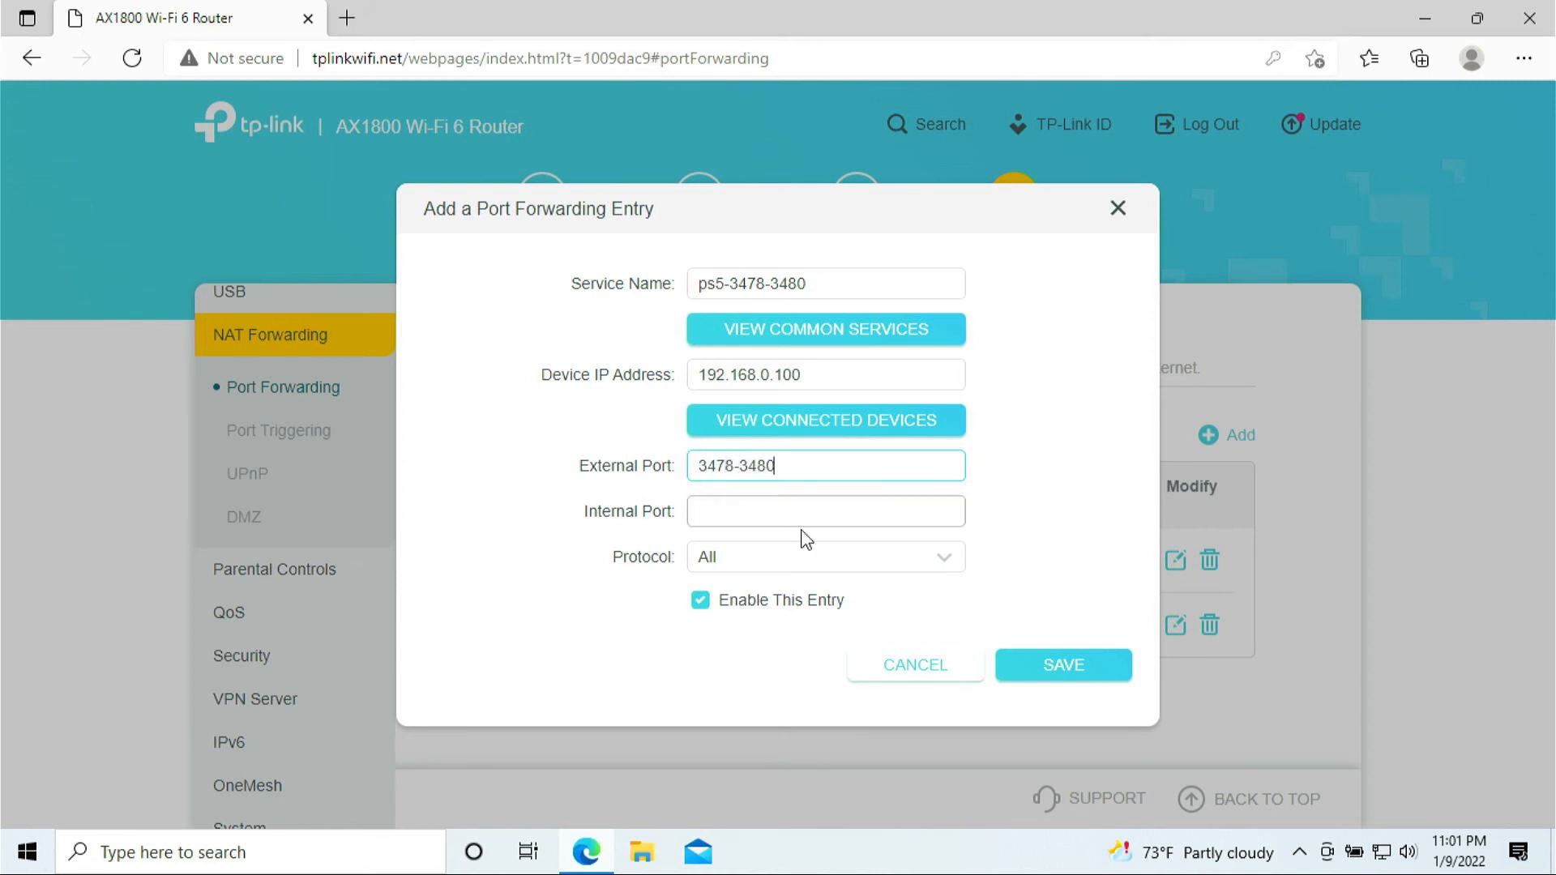
Enter 3478-3480 as external and internal ports, leaving protocol All unchanged
left_click(807, 516)
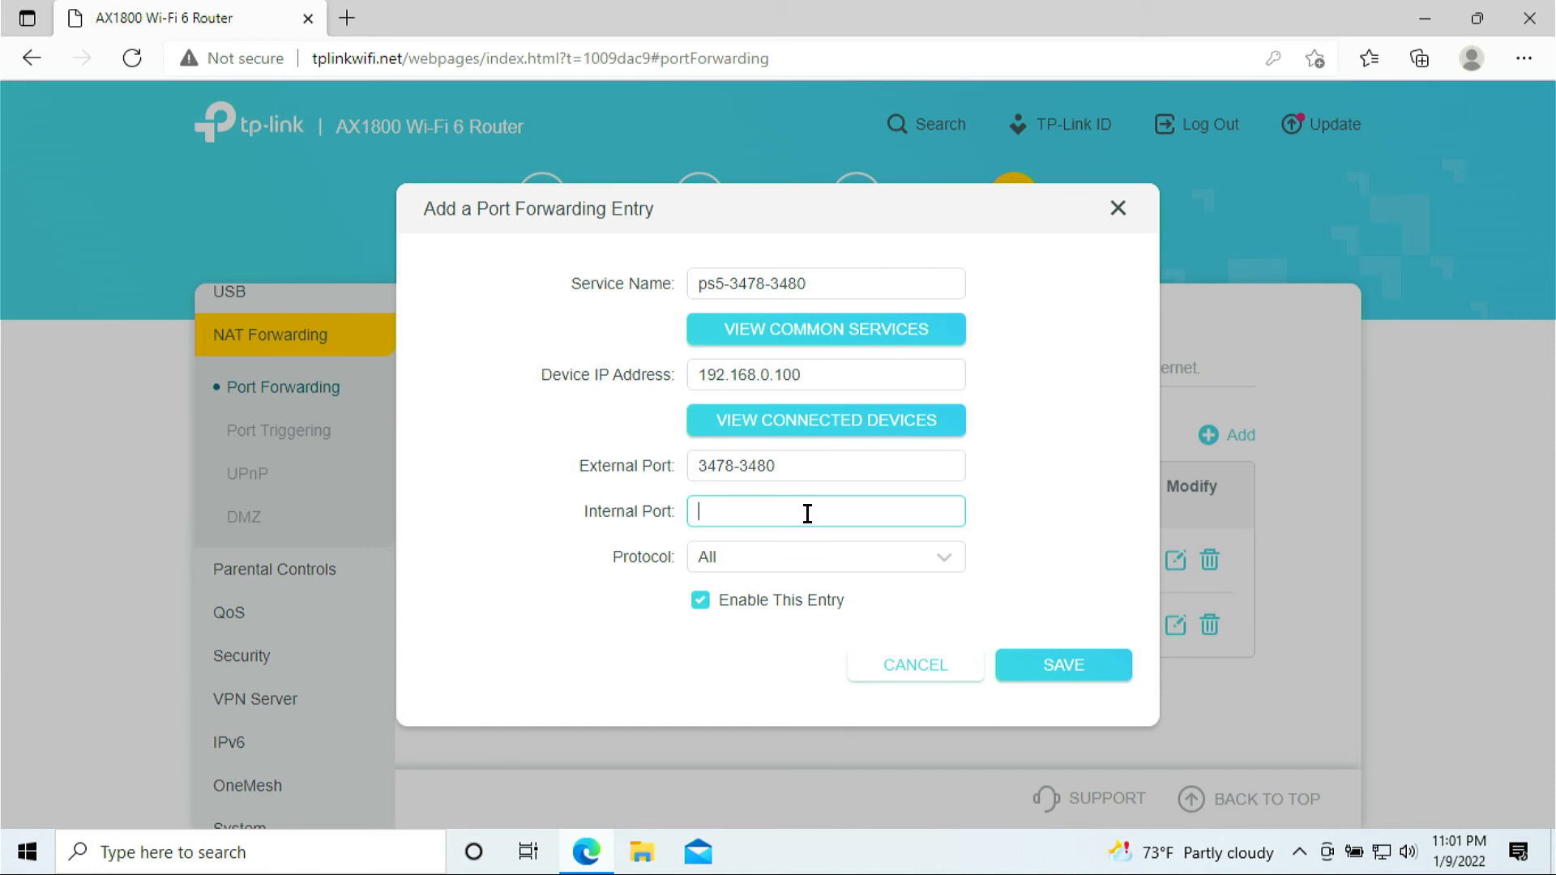
type("8-34")
type("8")
type("0")
left_click(809, 571)
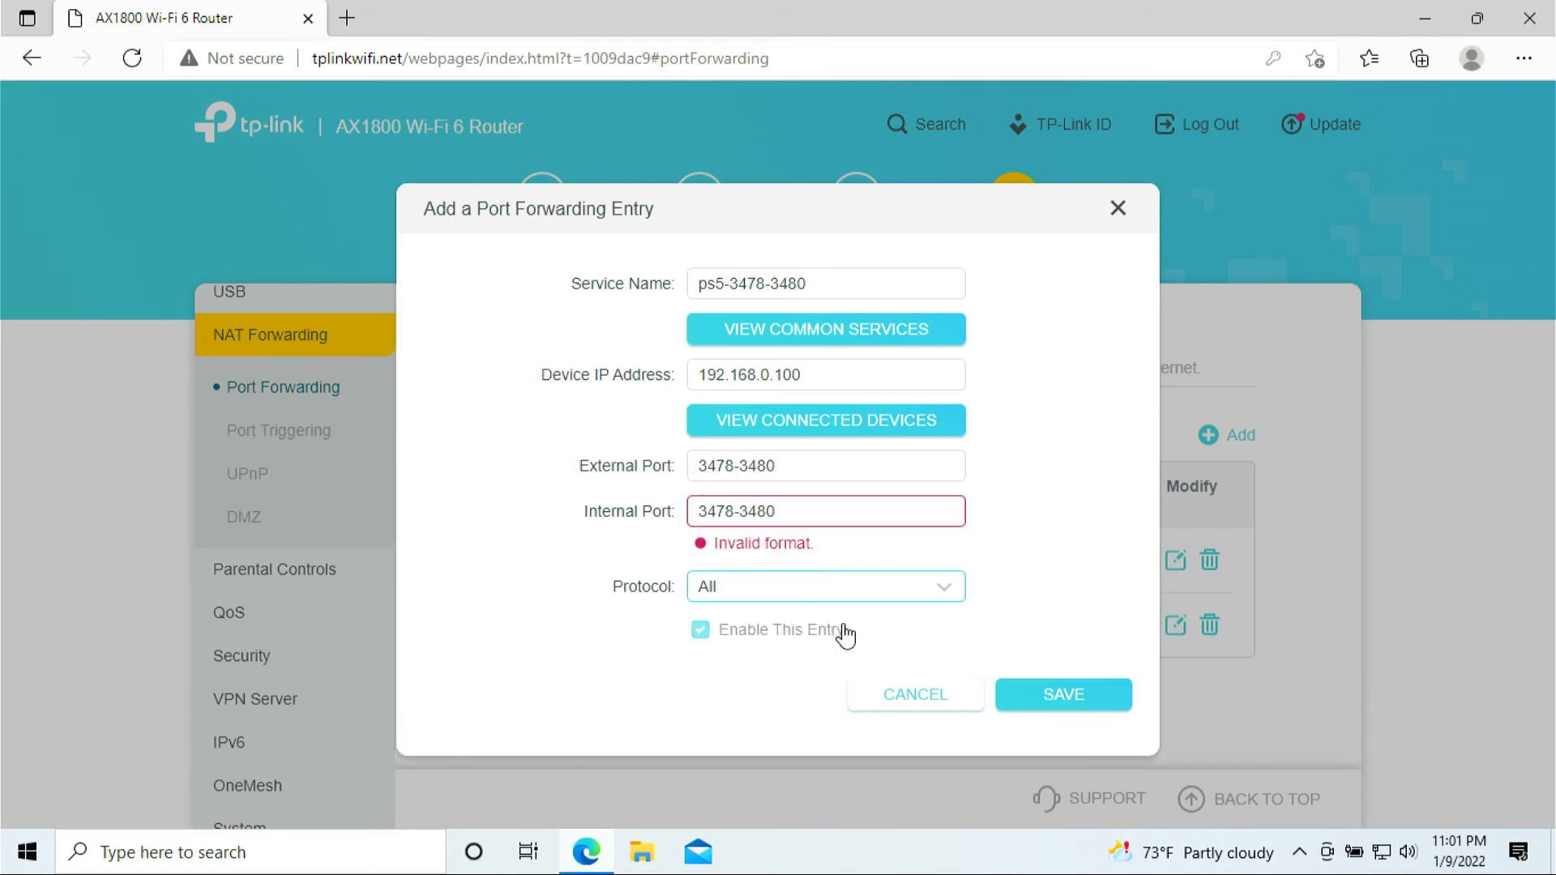
left_click(844, 585)
left_click(834, 512)
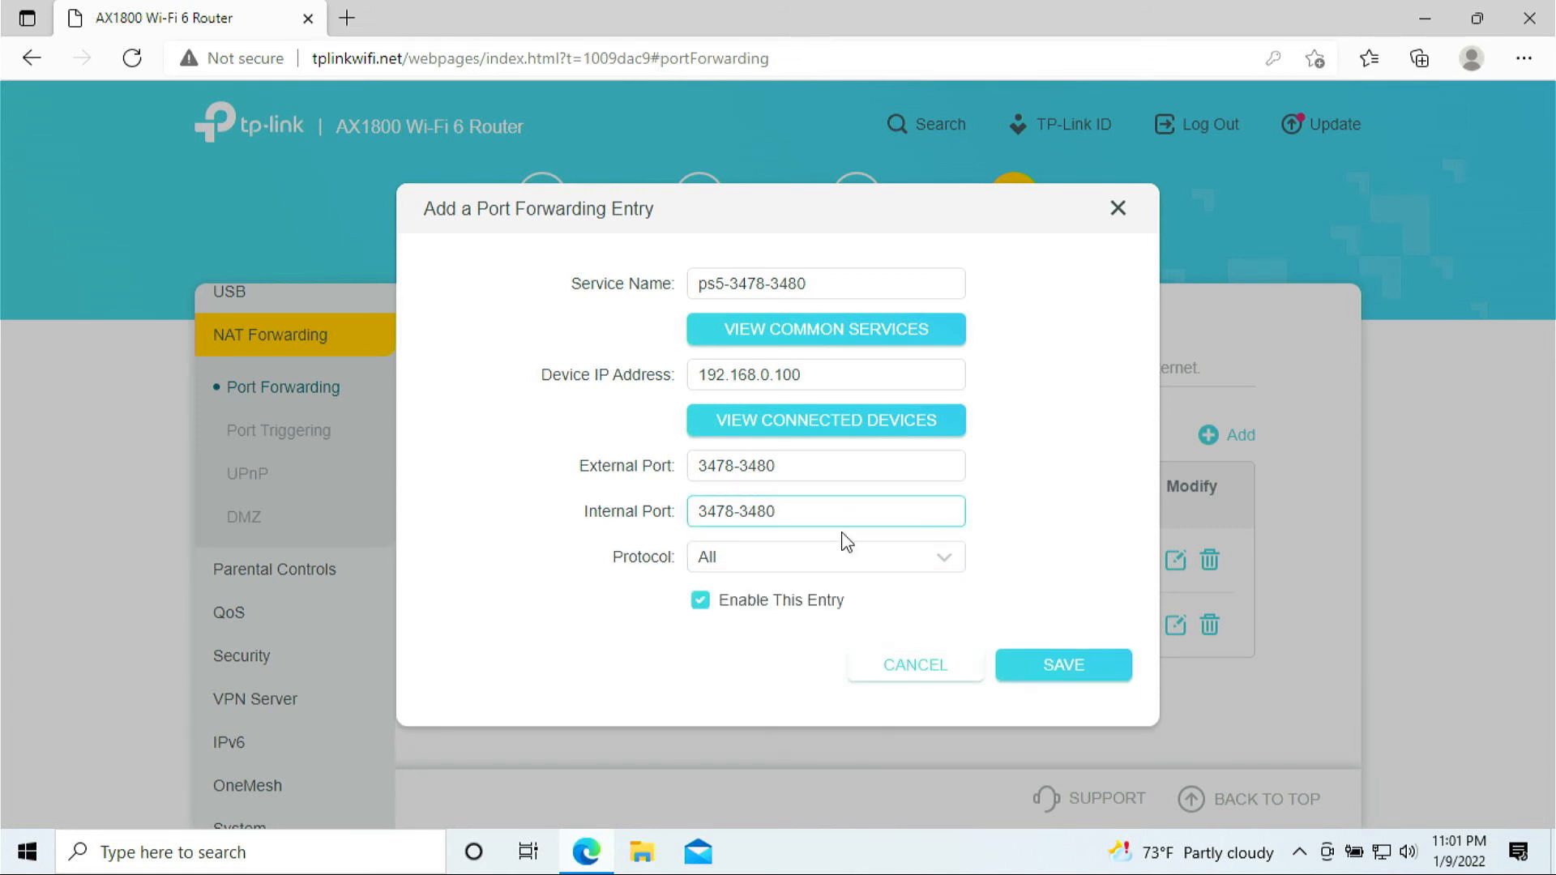
left_click(839, 542)
left_click(847, 512)
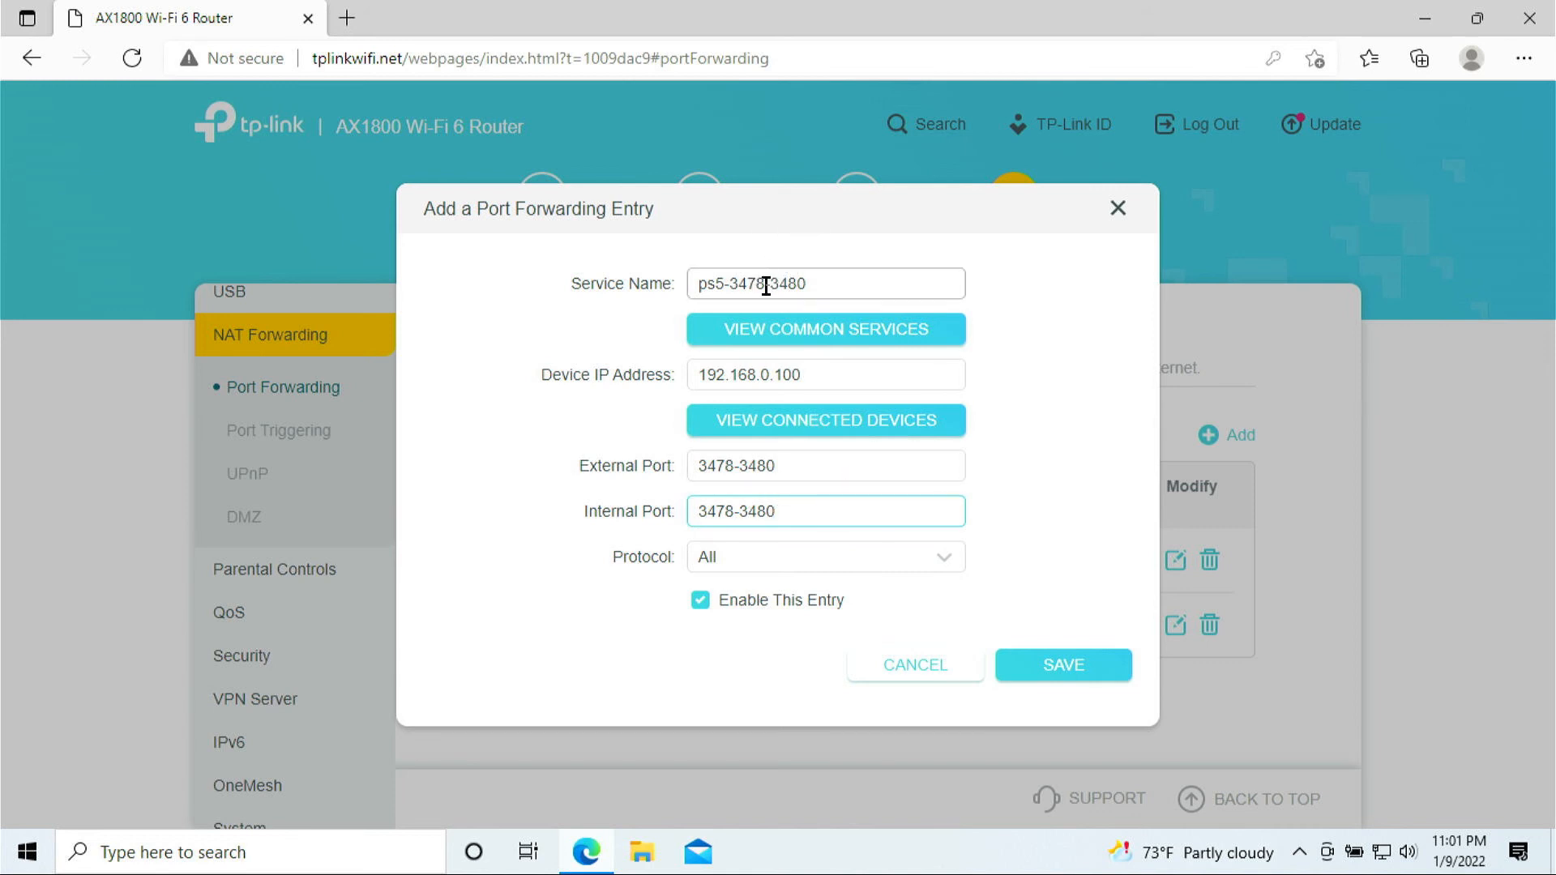
Trim the name to ps5-3478 and both ports to 3478, dropping the range
left_click_drag(765, 284, 920, 296)
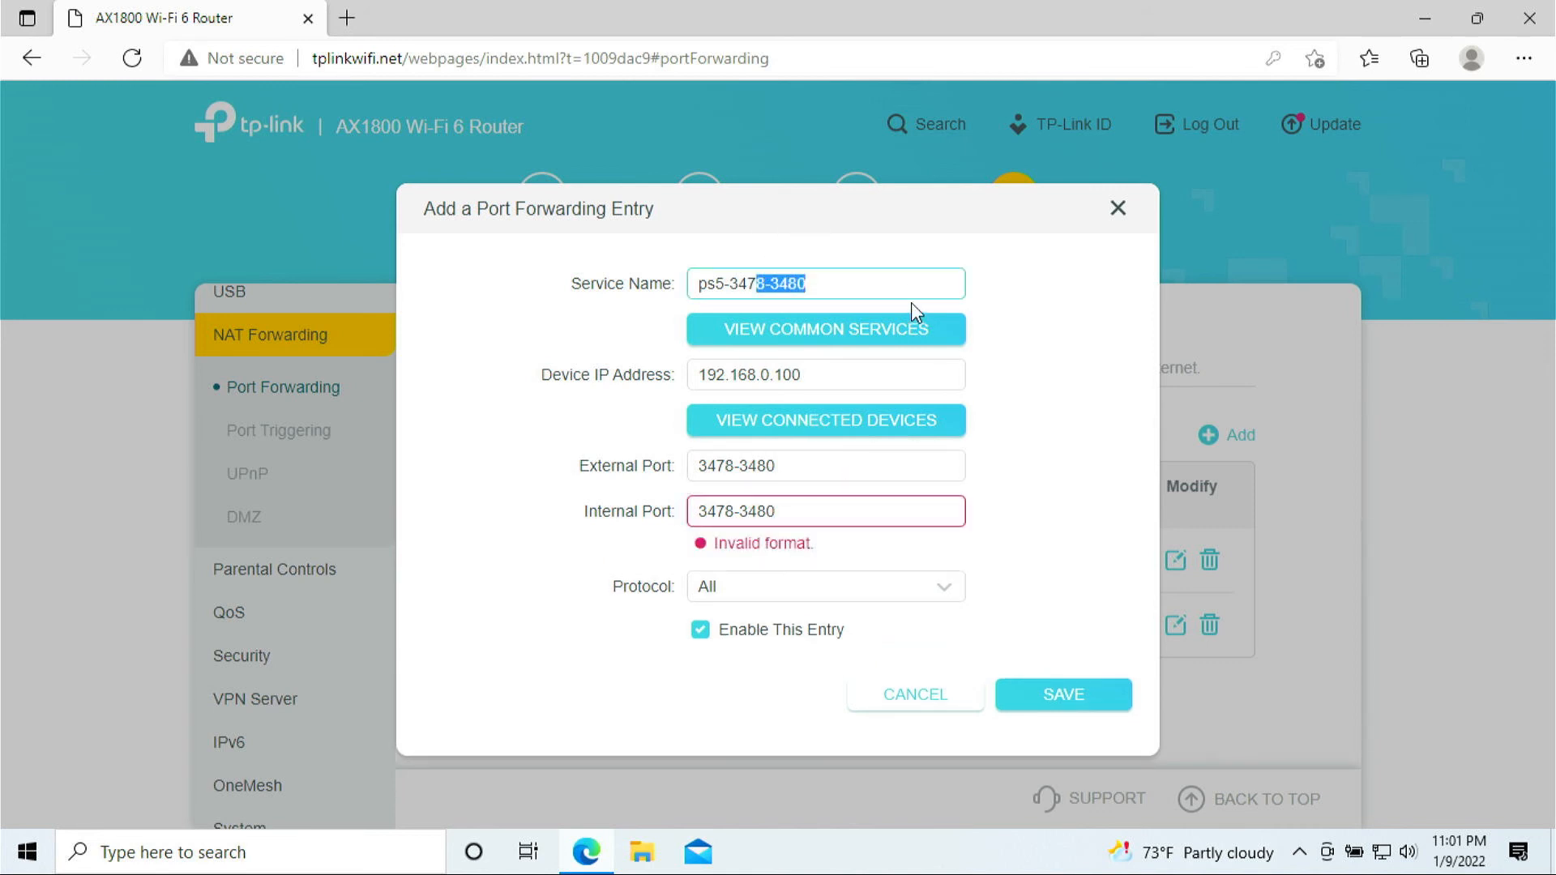
key("BackSpace")
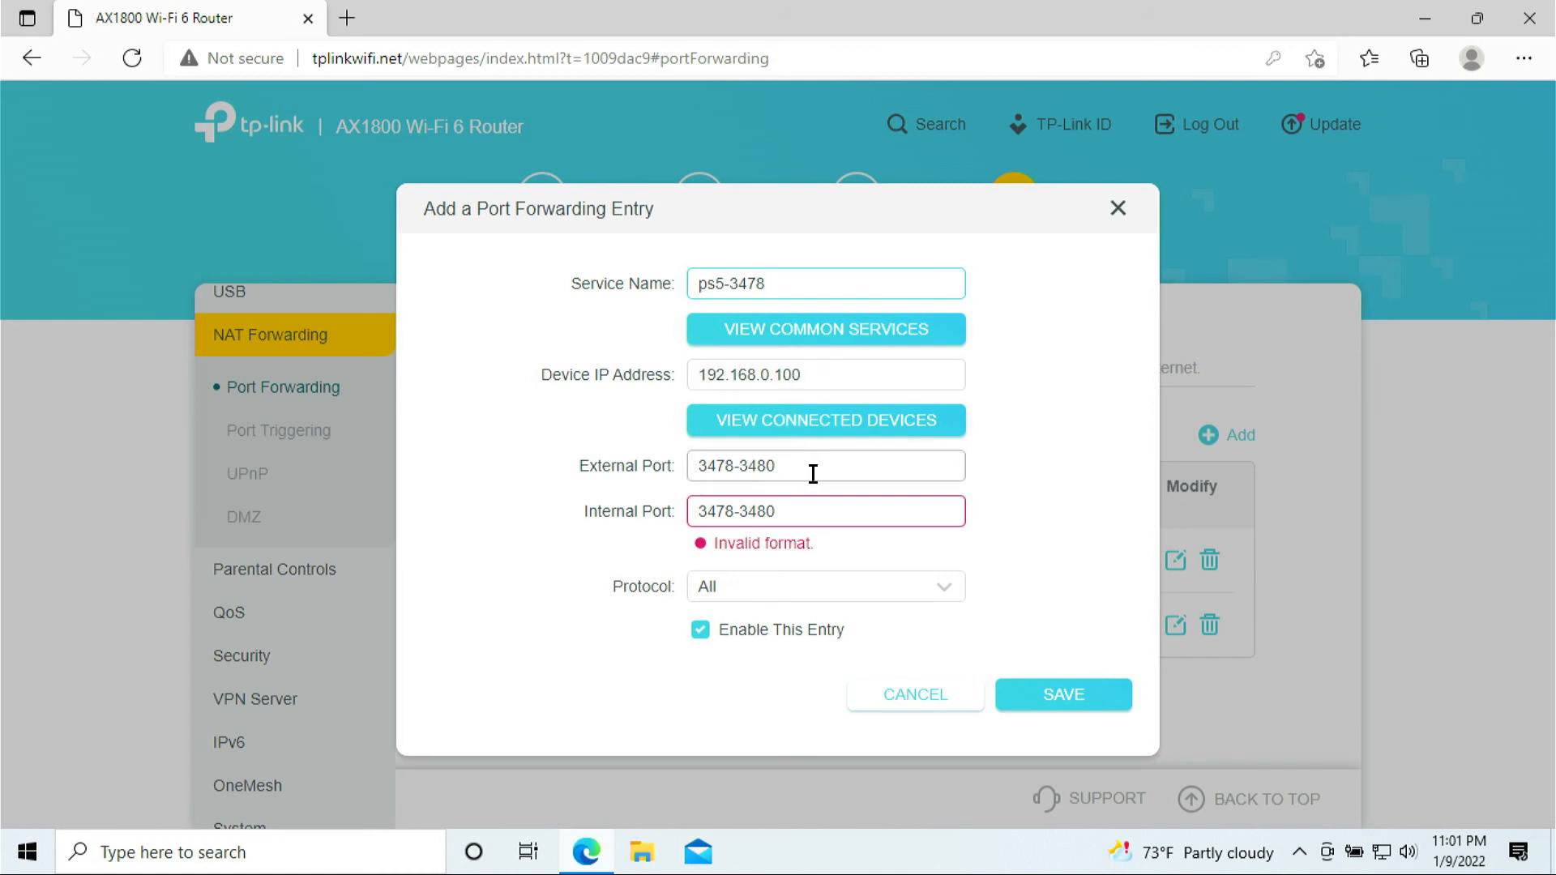
left_click(812, 469)
left_click_drag(730, 465, 870, 462)
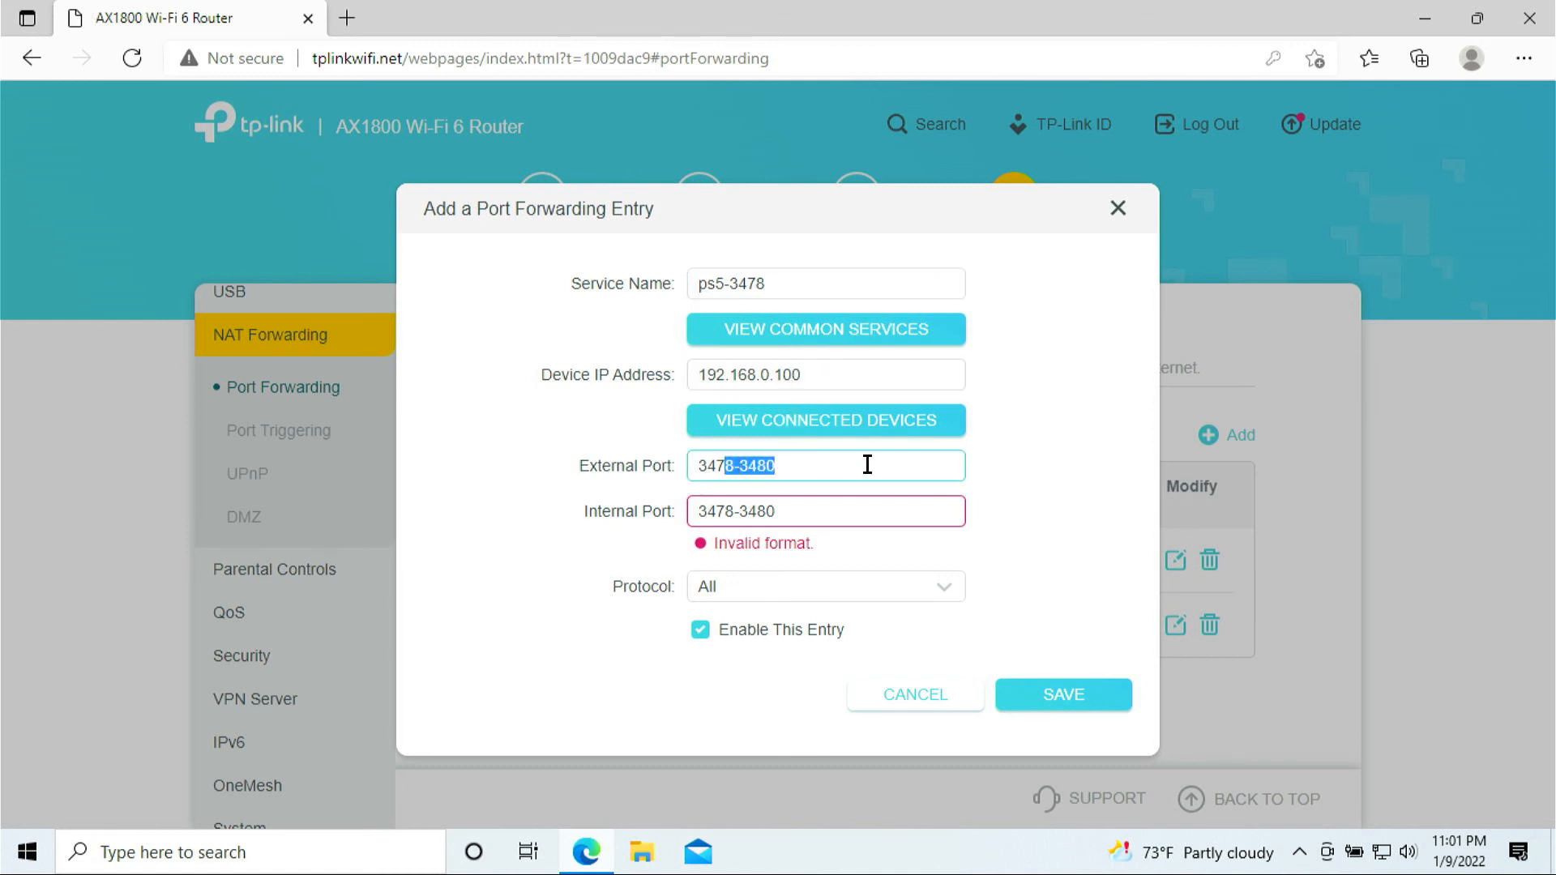
key("BackSpace")
left_click_drag(732, 511, 865, 511)
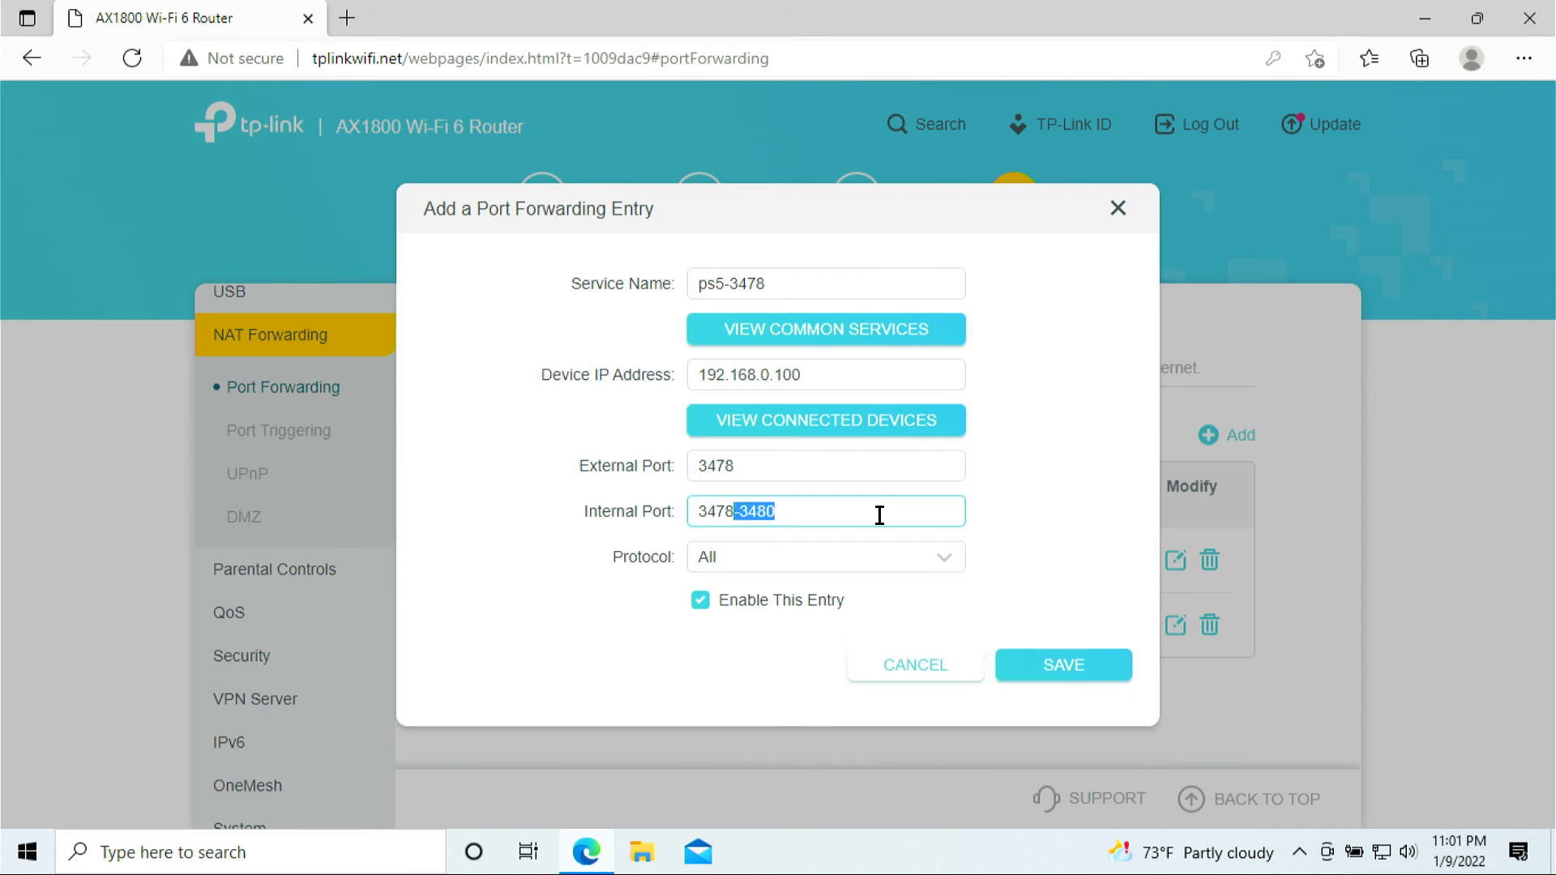
key("BackSpace")
left_click(1091, 486)
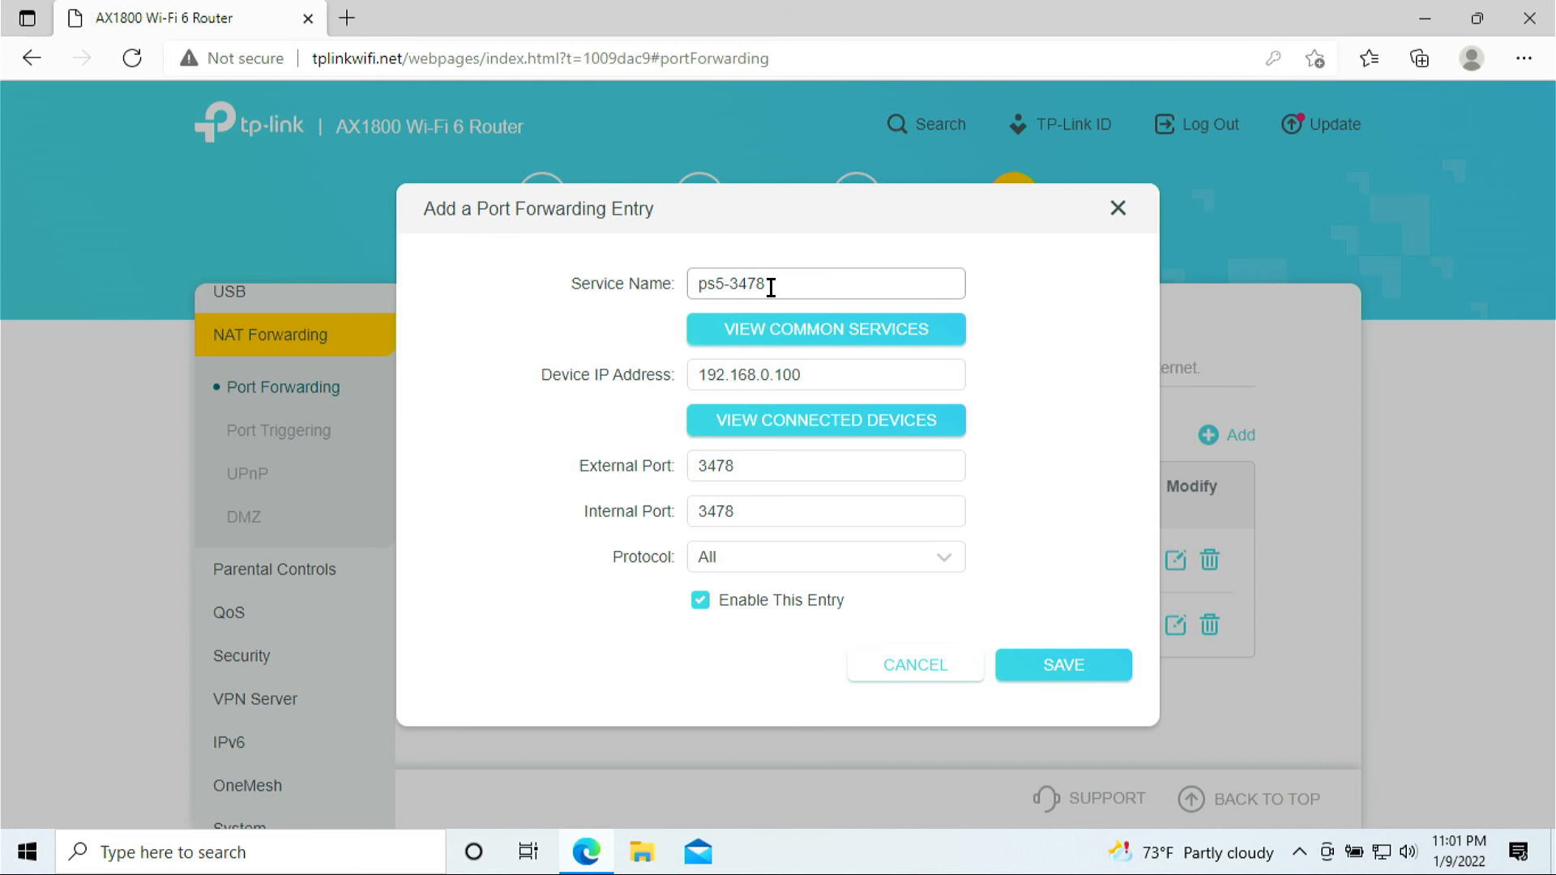
Review the ps5-3478 entry, keep protocol All and save it as the third rule
left_click_drag(730, 283, 788, 282)
double_click(783, 282)
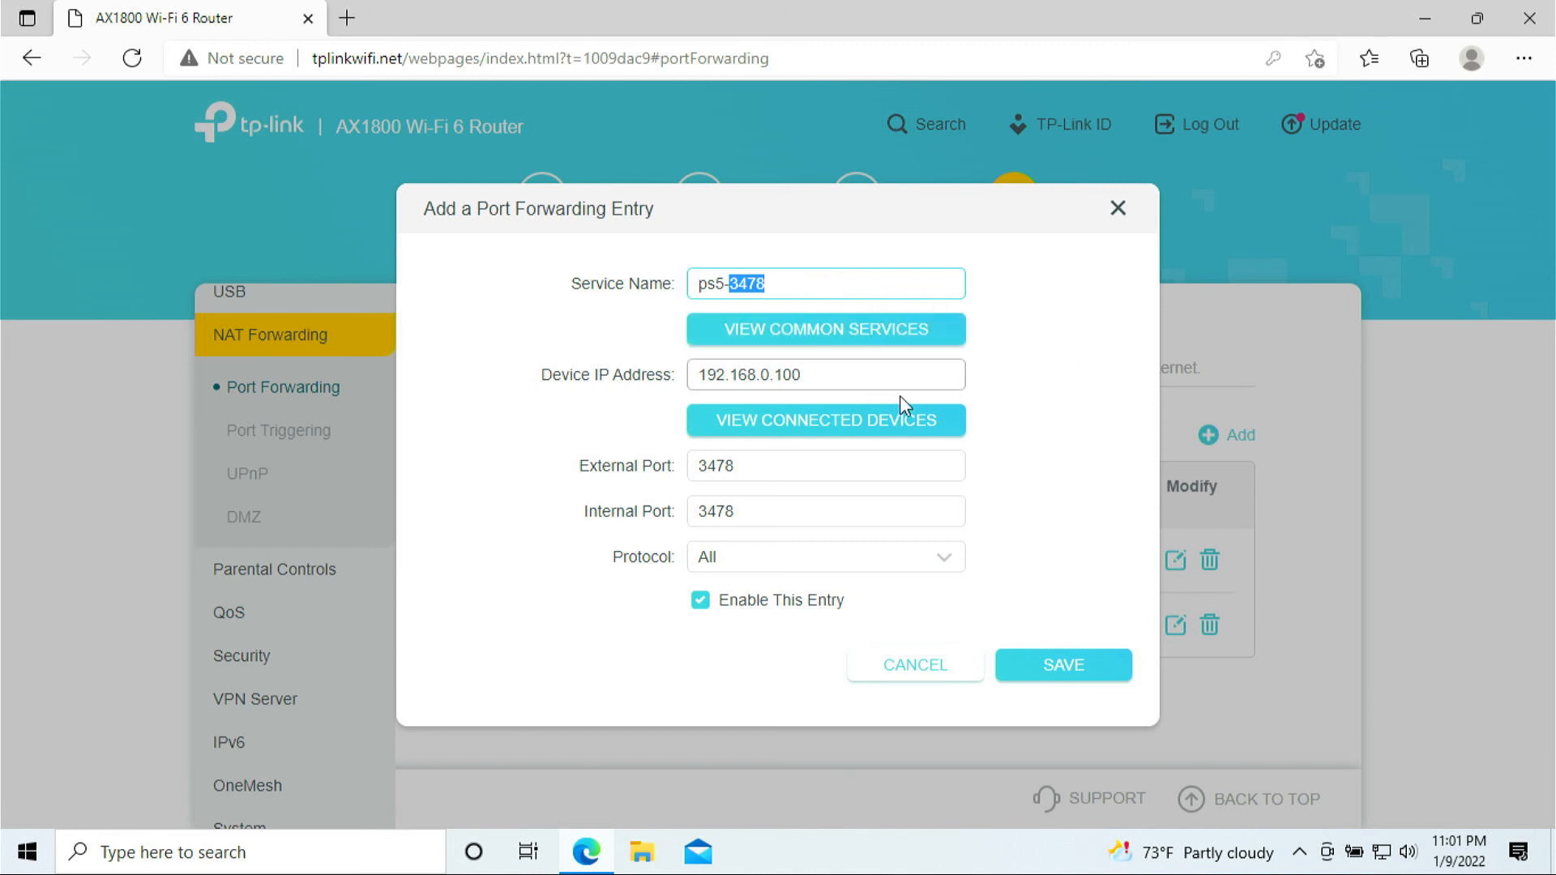
left_click(863, 466)
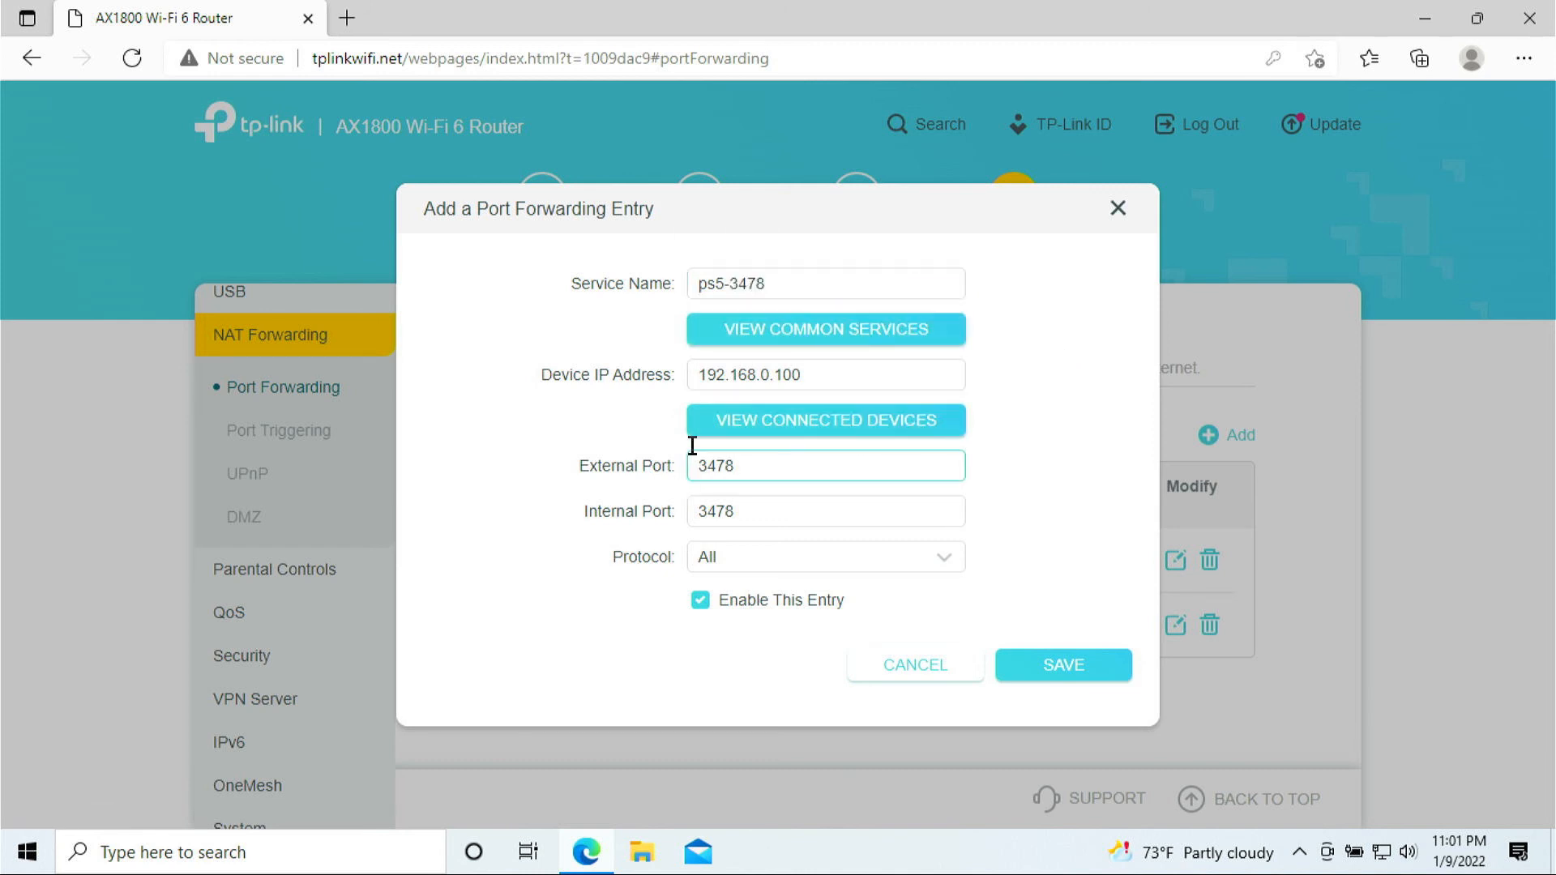
left_click(839, 560)
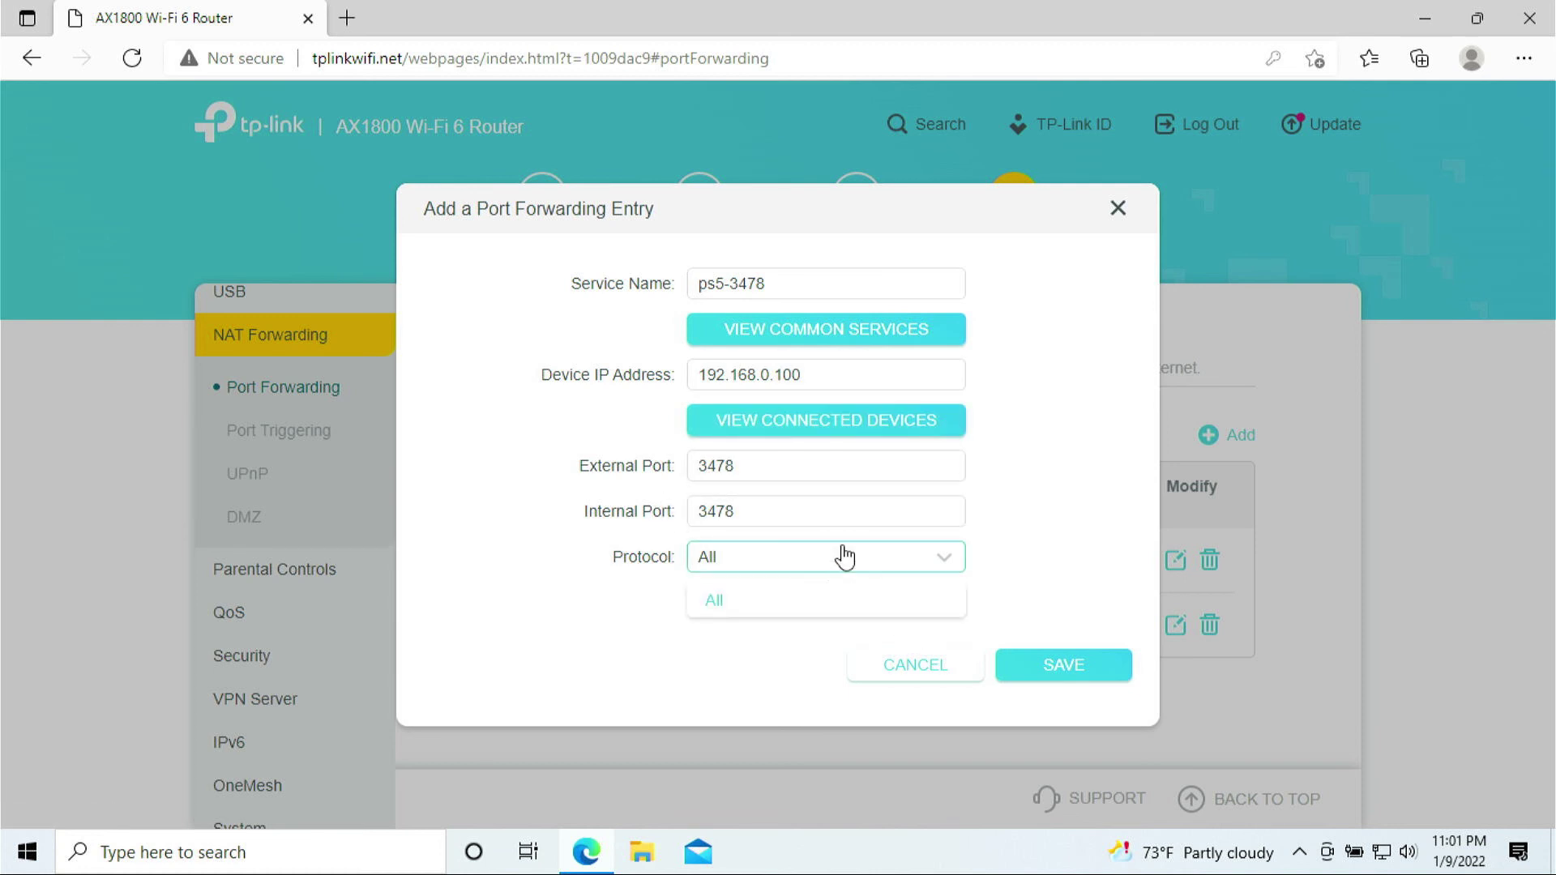
left_click(784, 608)
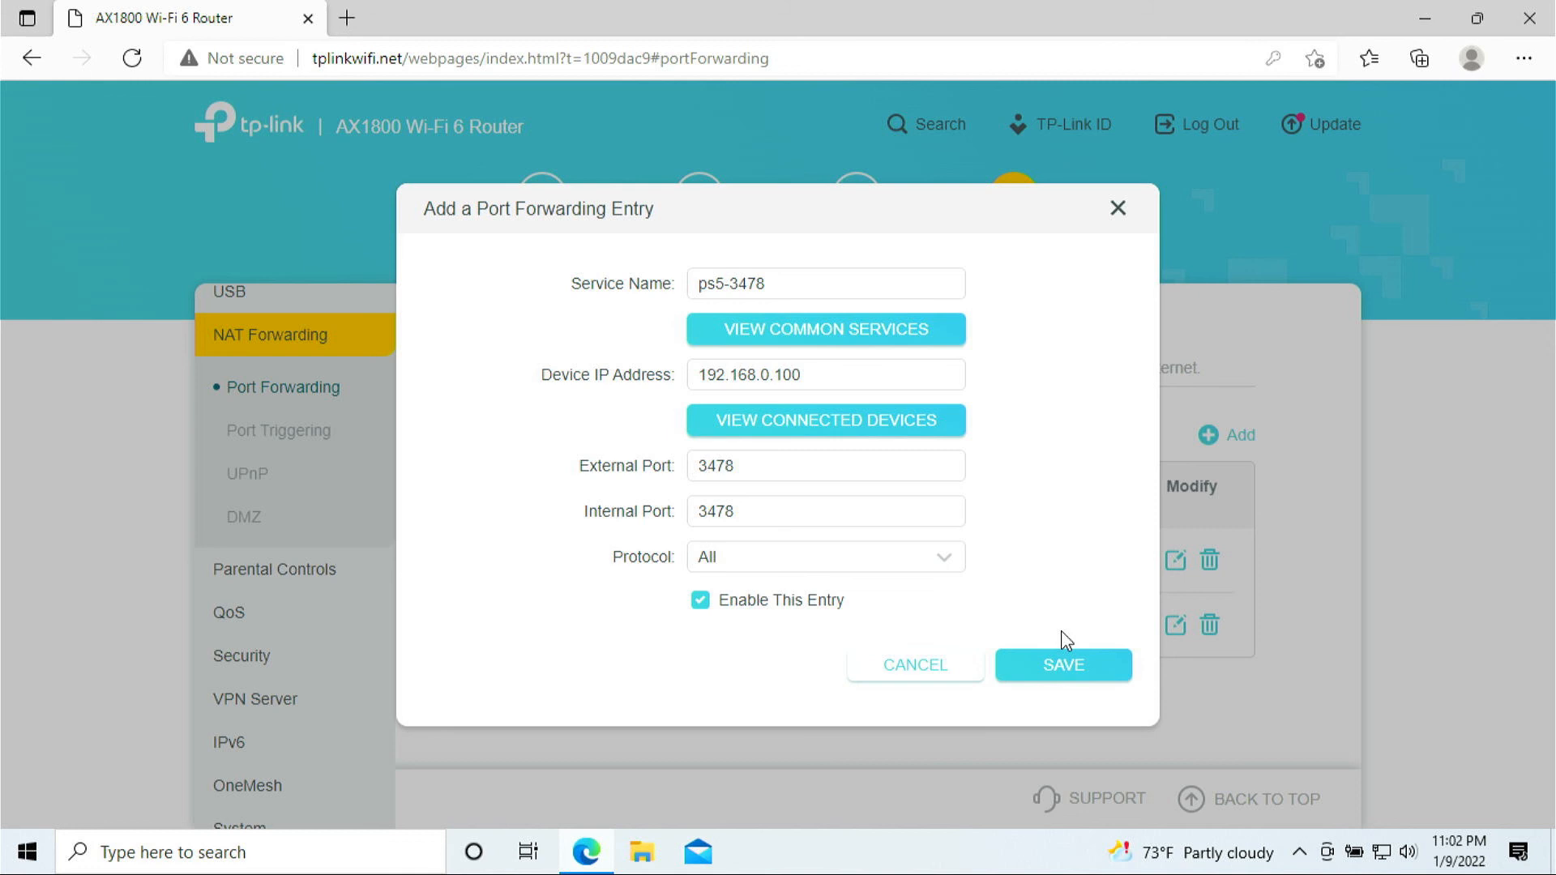
left_click(1064, 664)
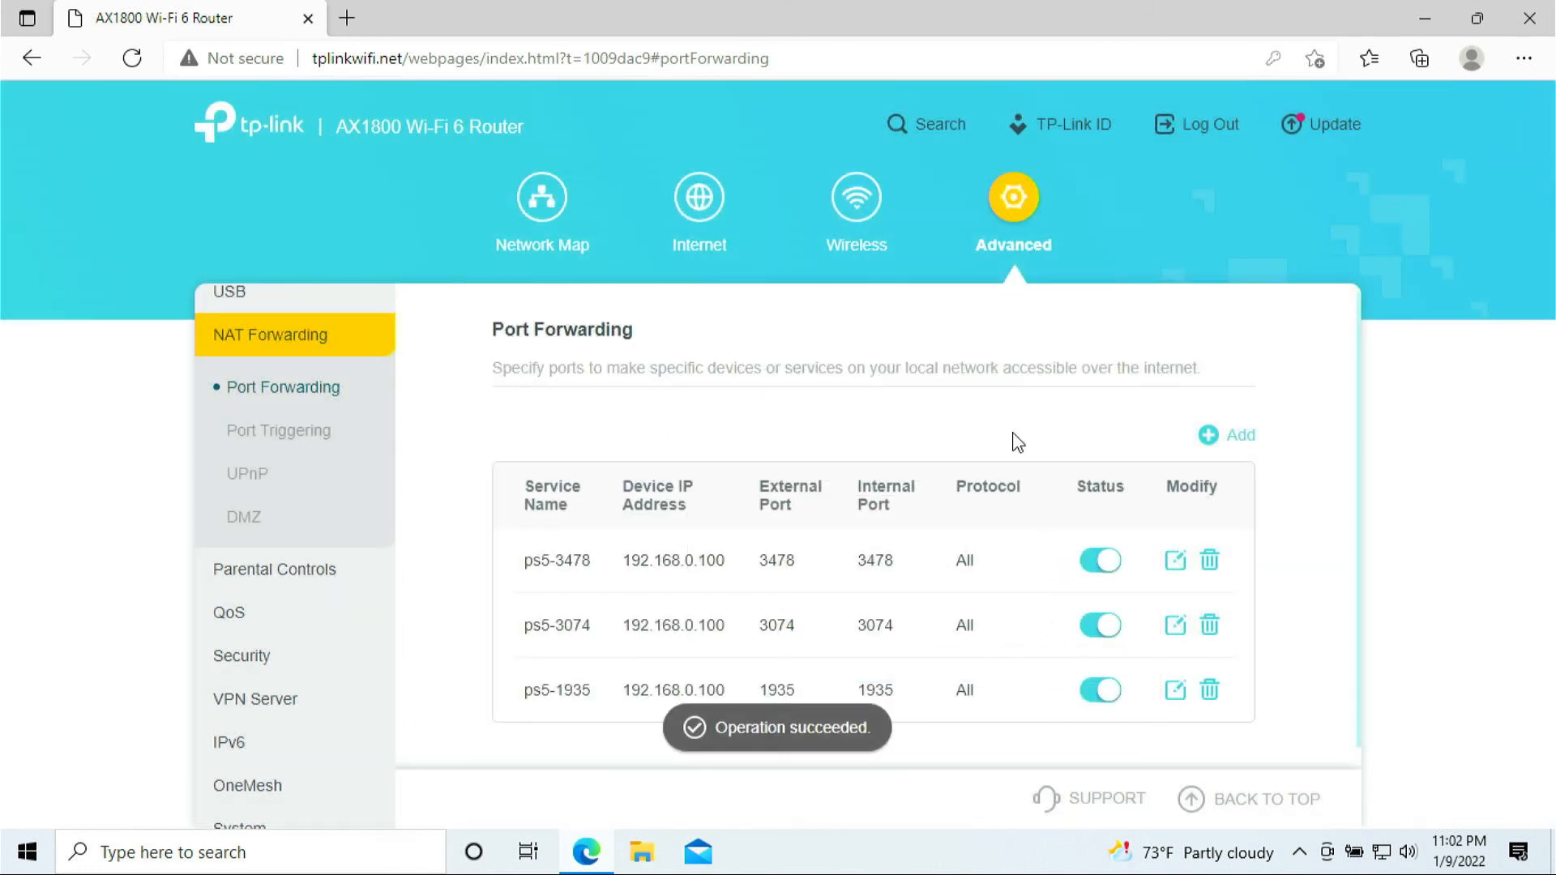
Add rule ps5-3479, device 192.168.0.100, ports 3479, protocol All, and save it
left_click(1222, 441)
left_click(783, 283)
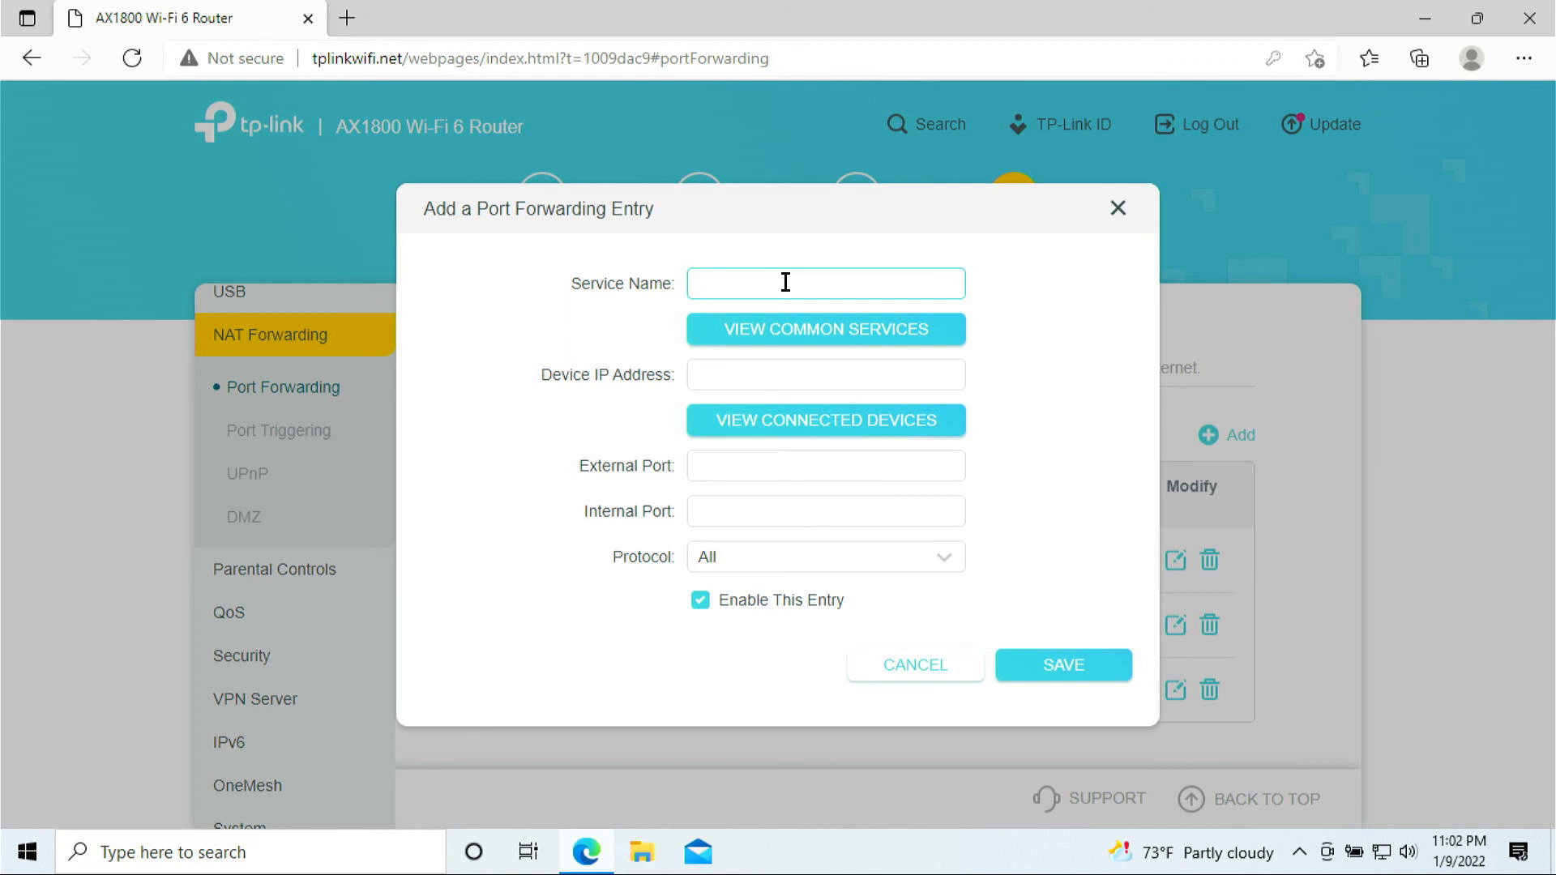
type("ps5-34")
type("79")
left_click(1086, 510)
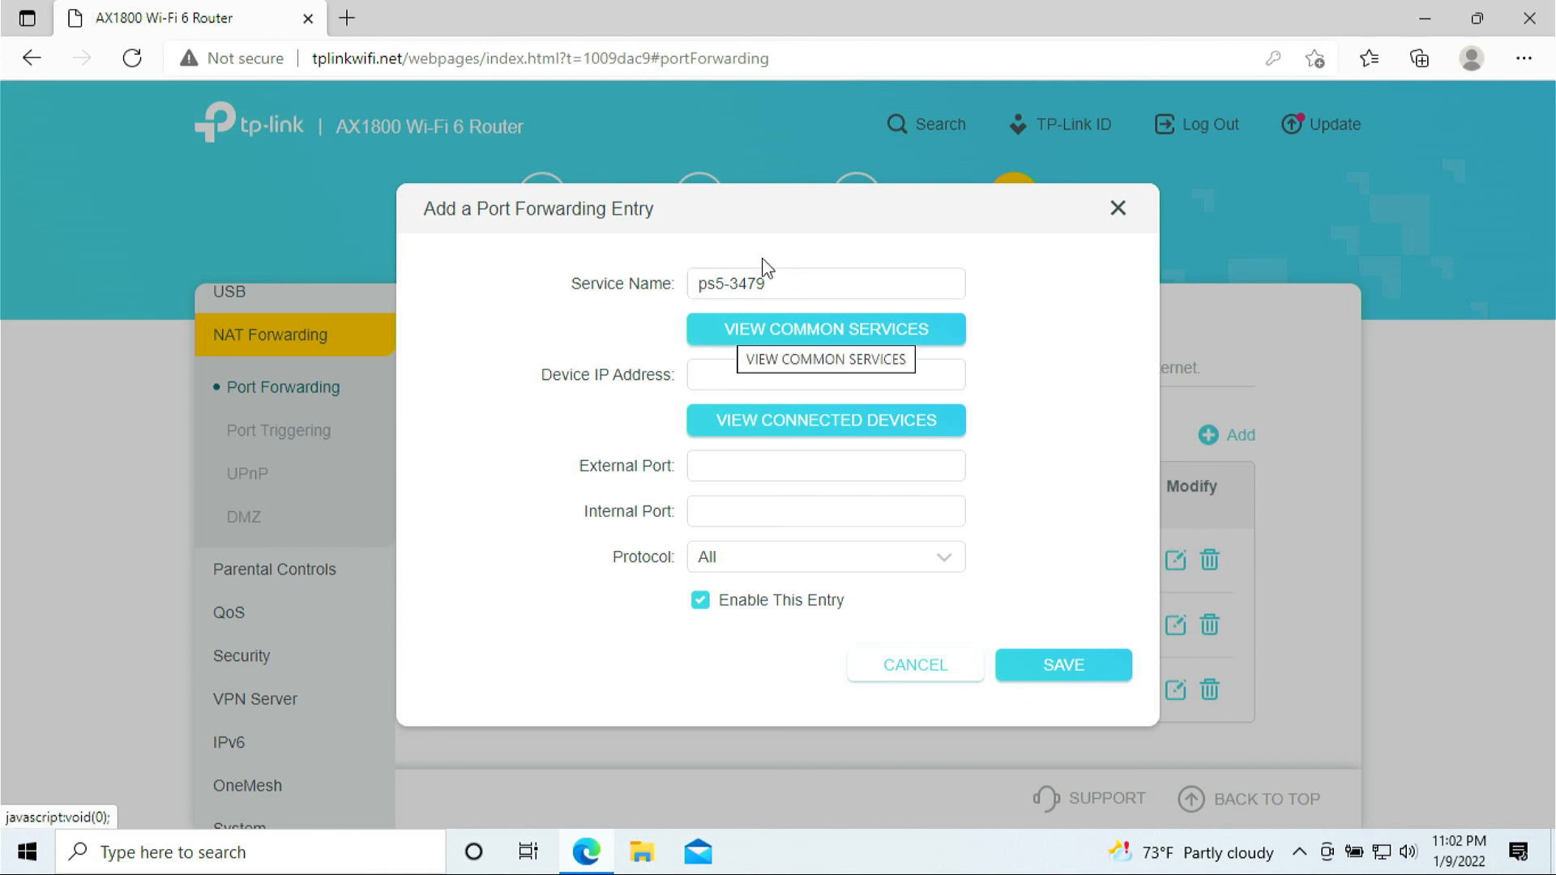
left_click(924, 424)
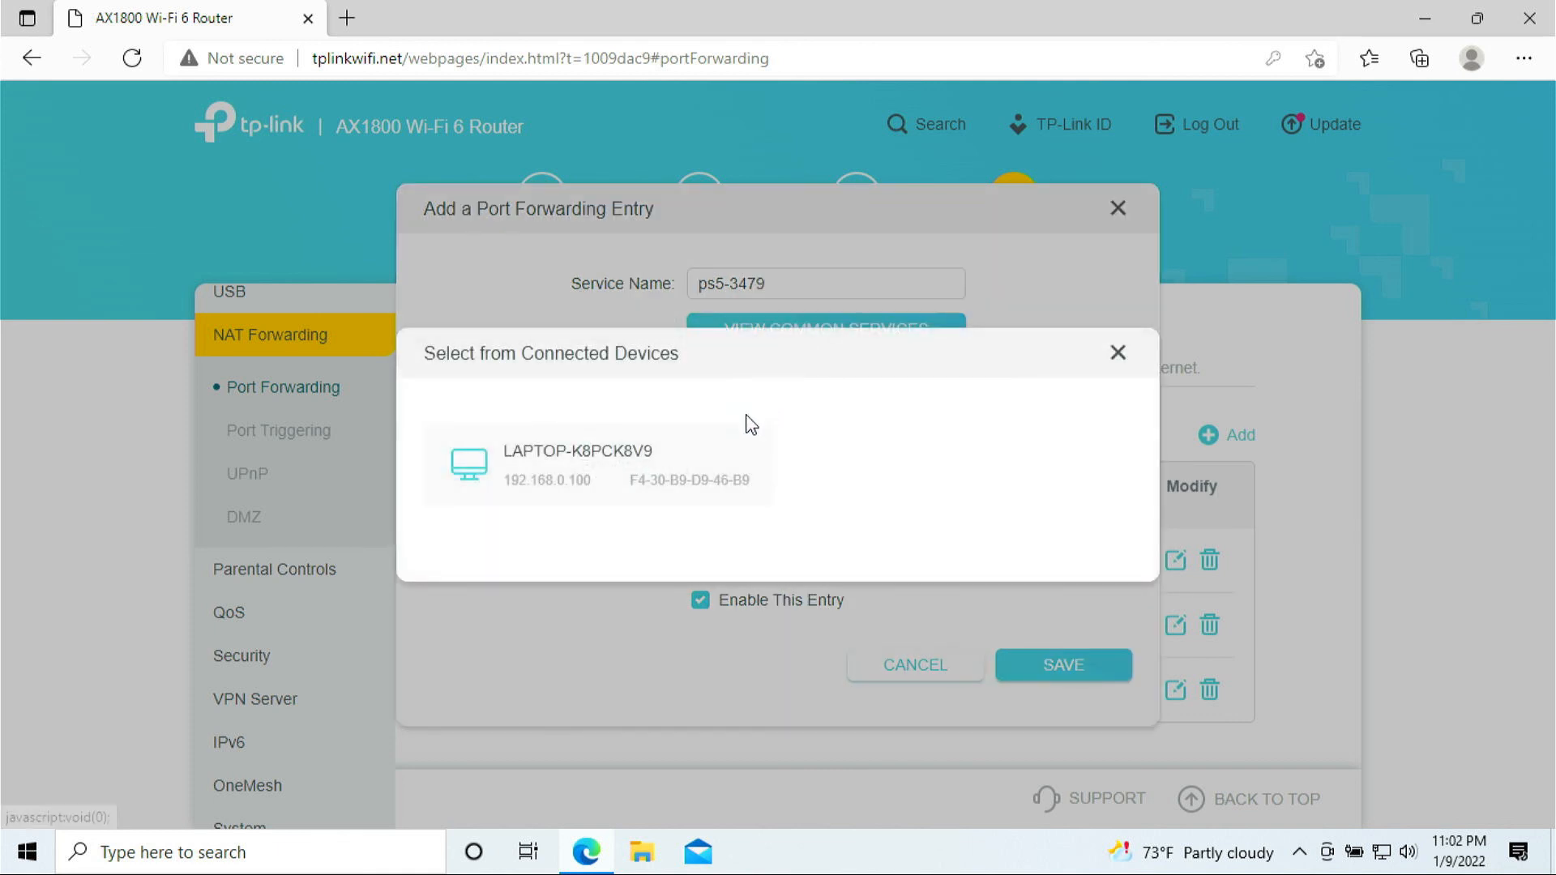
left_click(744, 465)
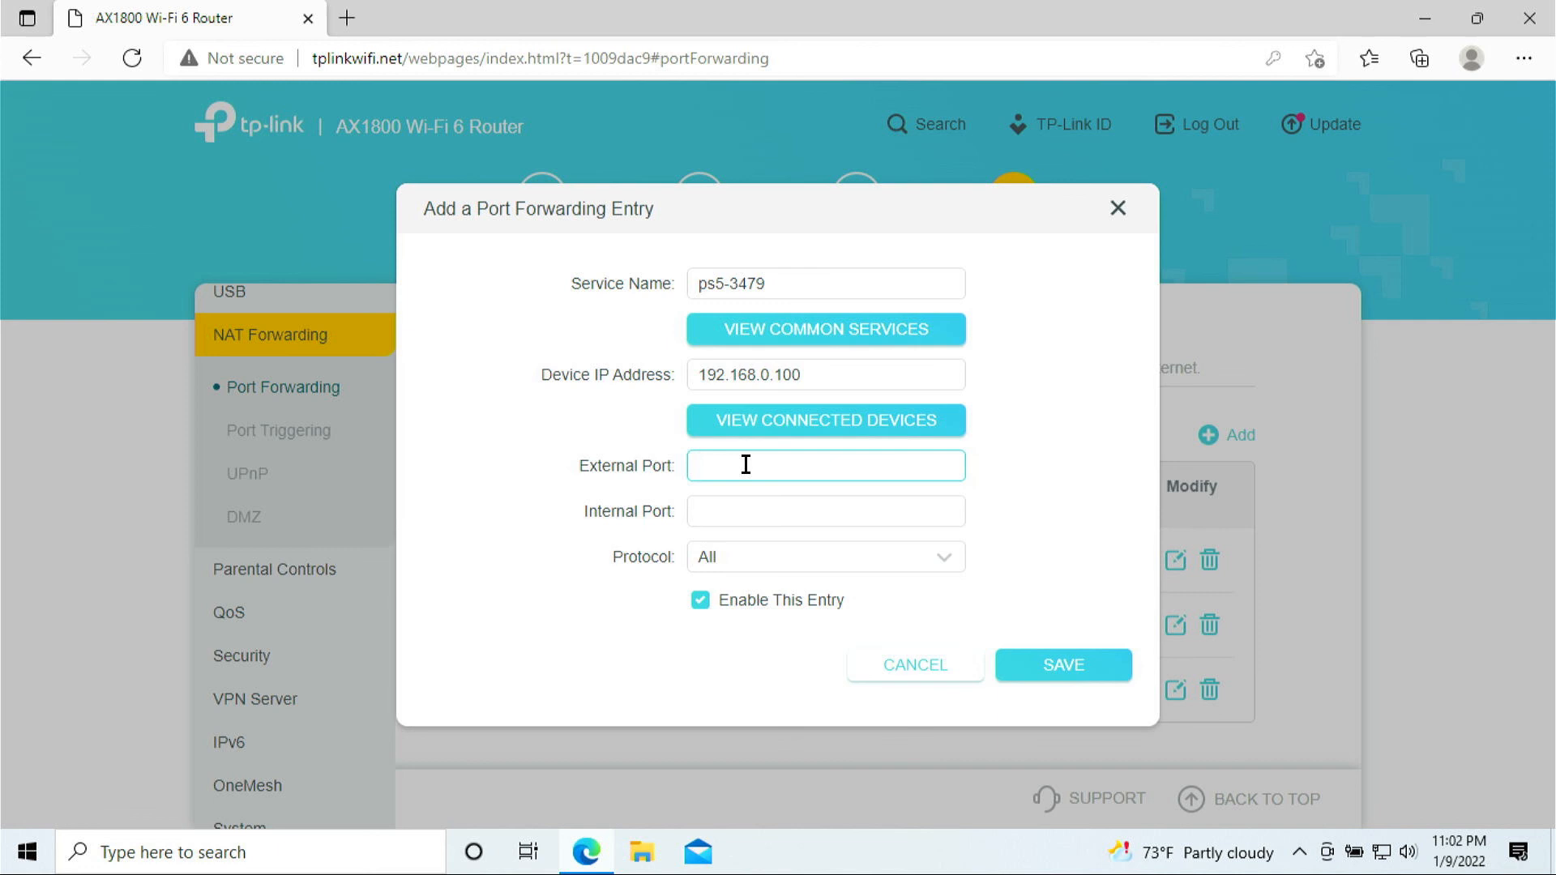
type("9")
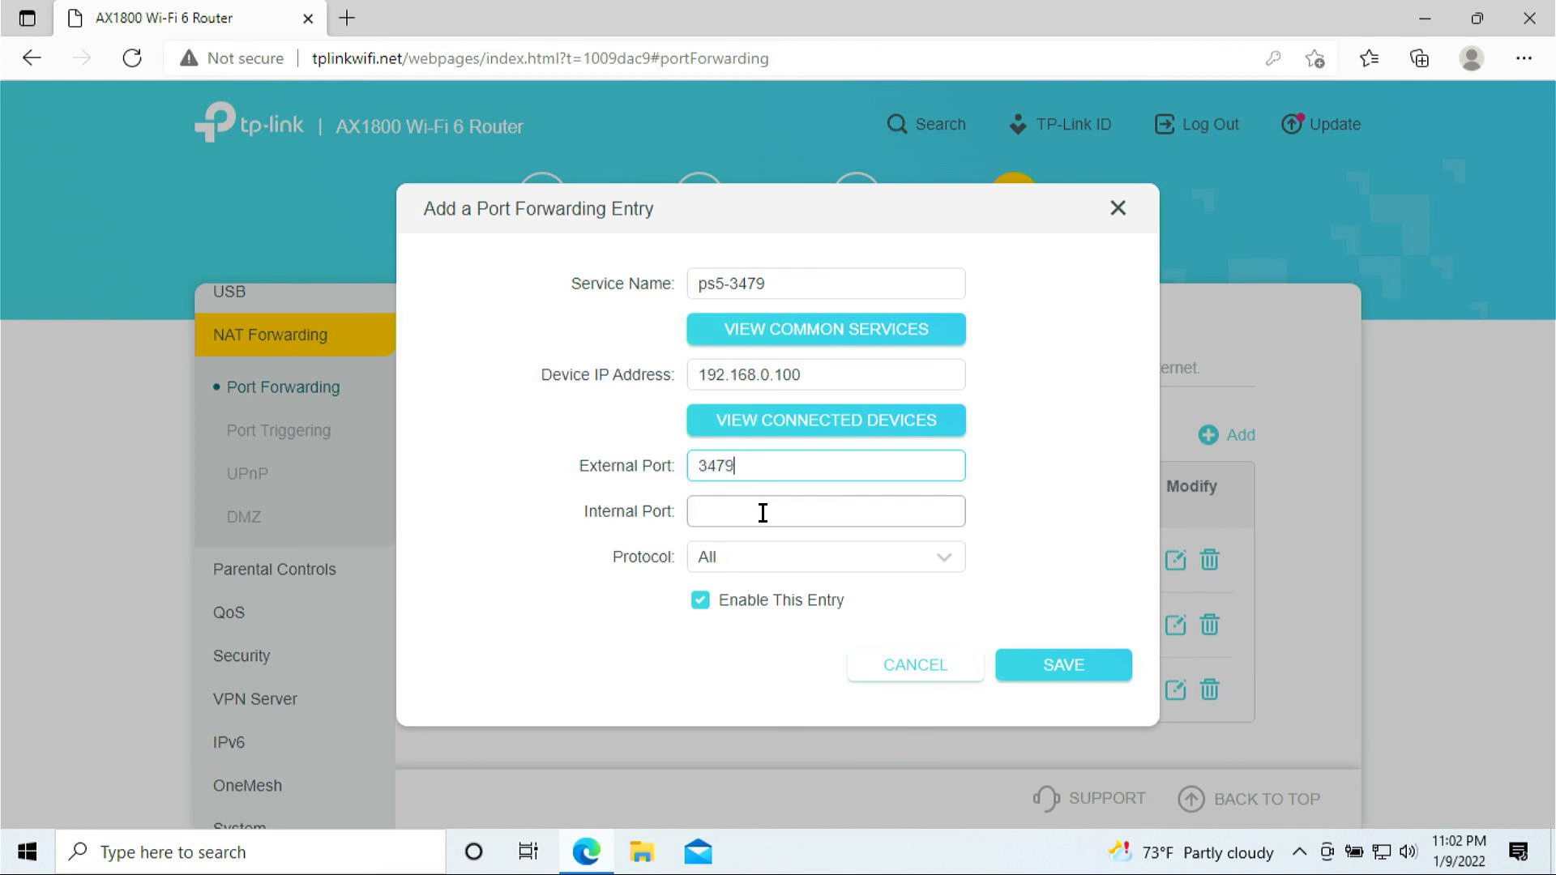
left_click(762, 514)
type("79")
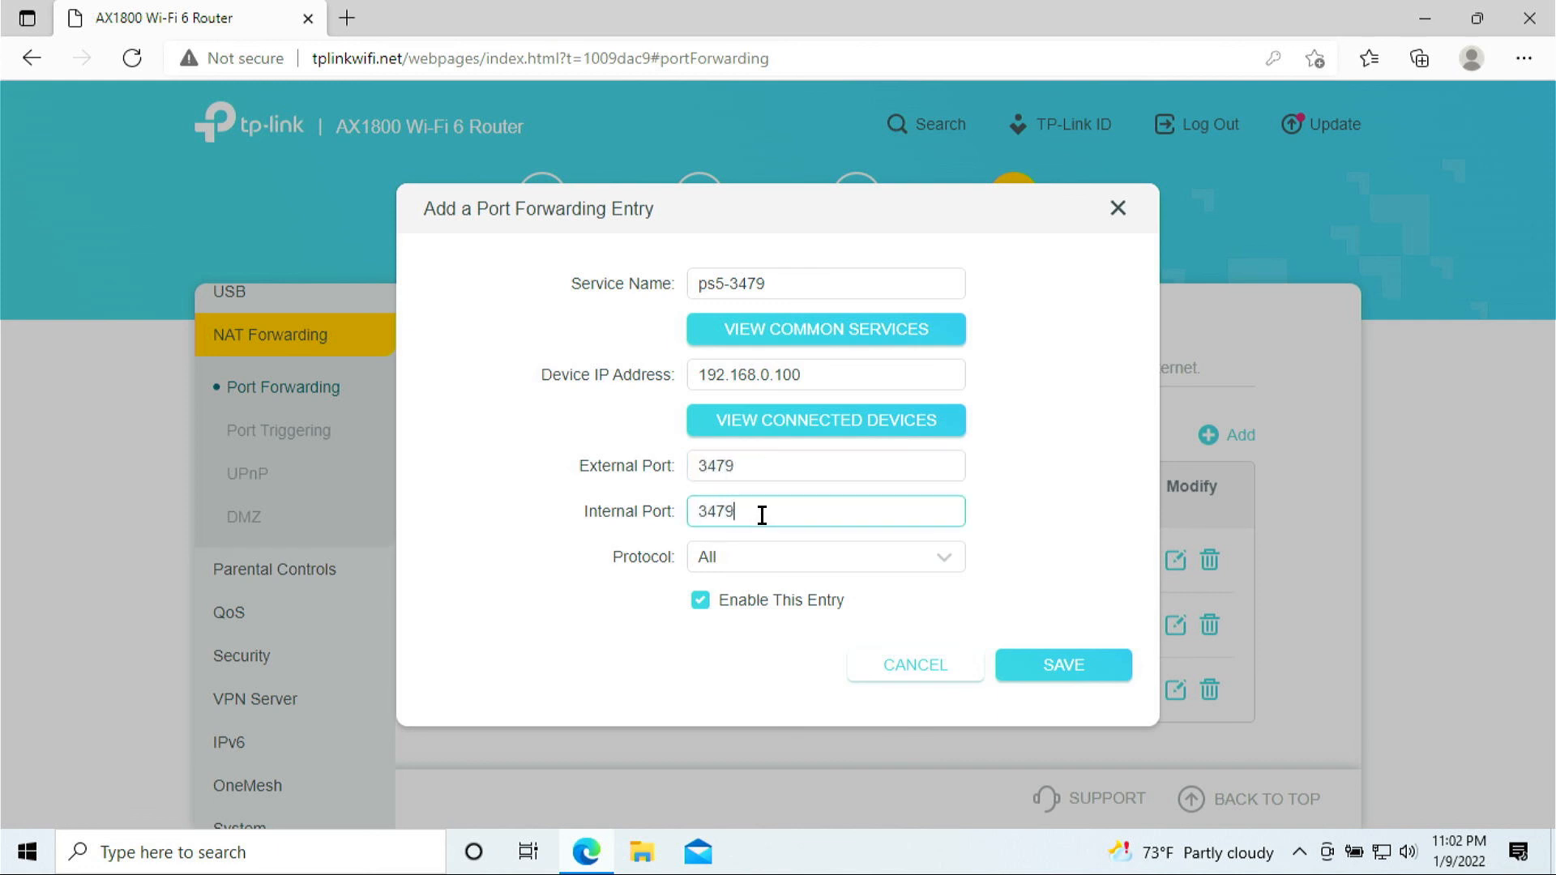
left_click(1100, 664)
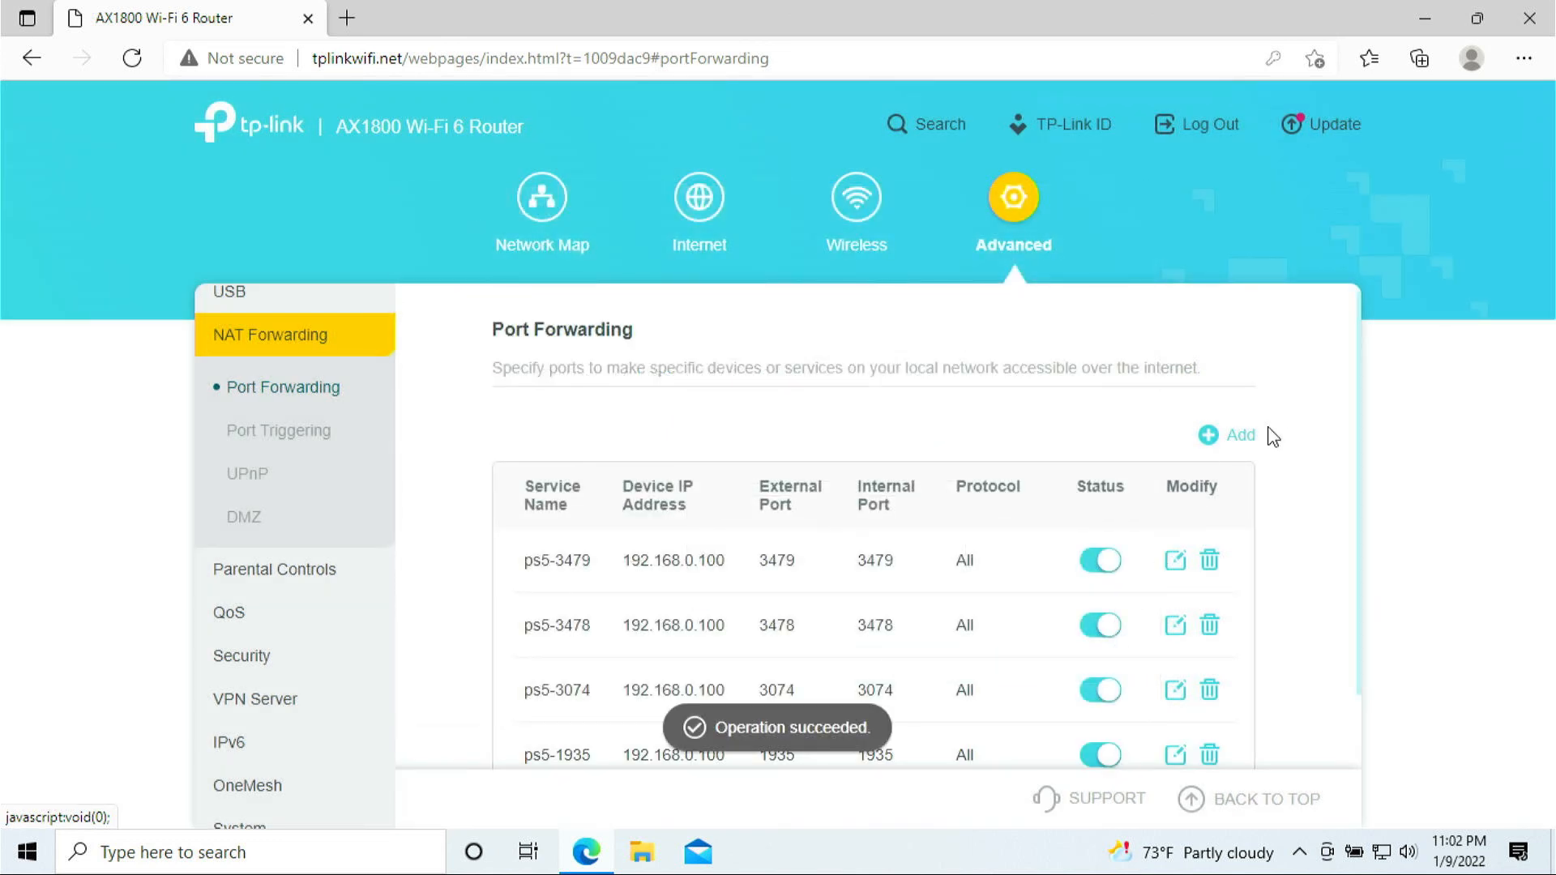
Add rule ps5-3480, device 192.168.0.100, ports 3480, protocol All, and save it
left_click(1222, 436)
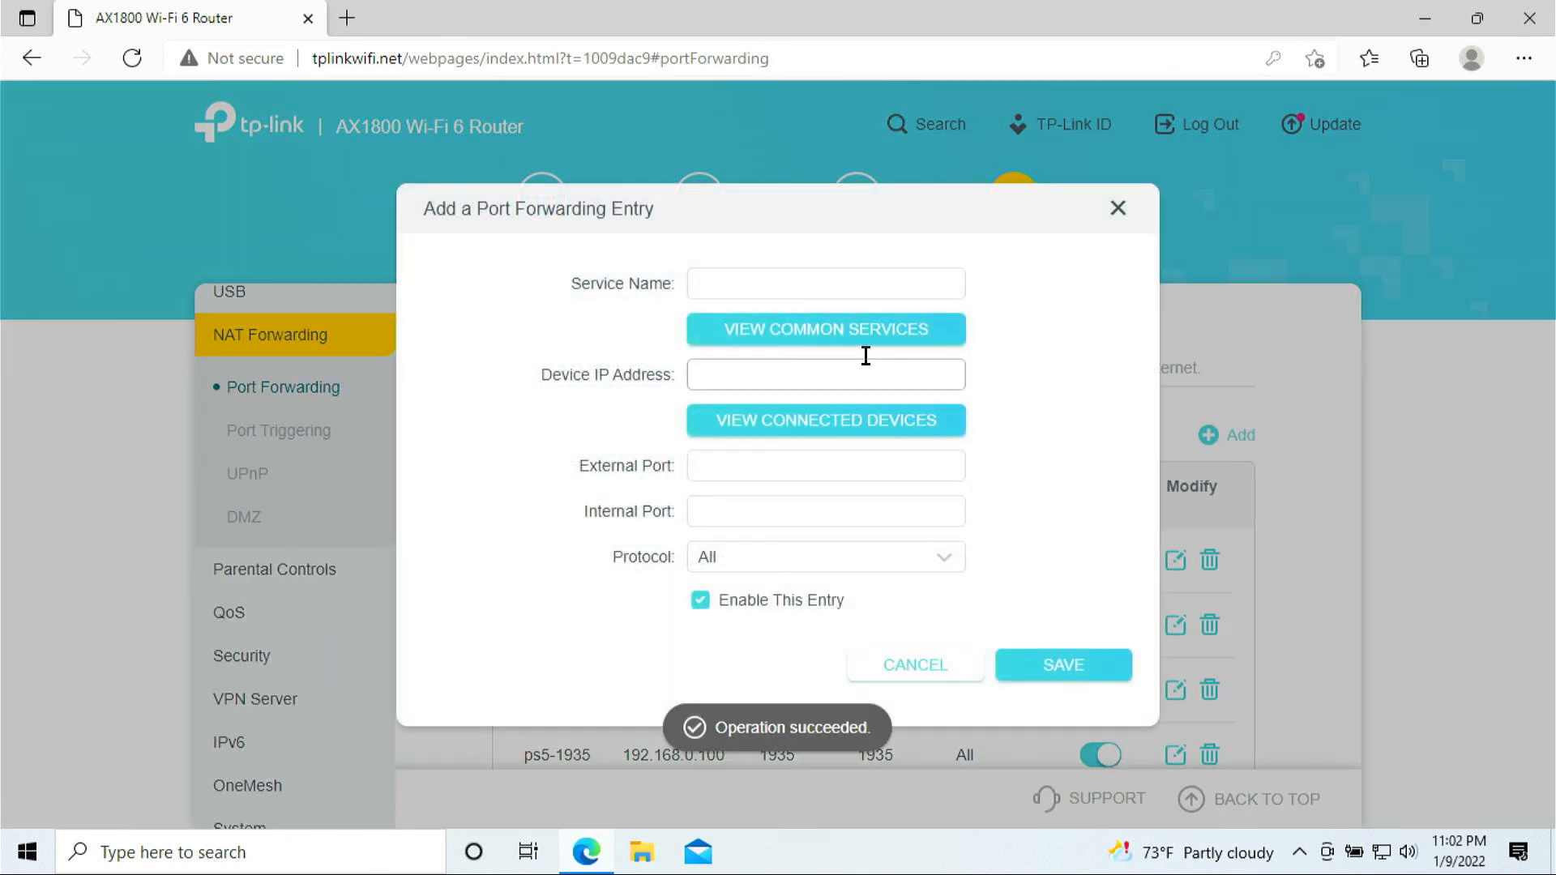
left_click(791, 281)
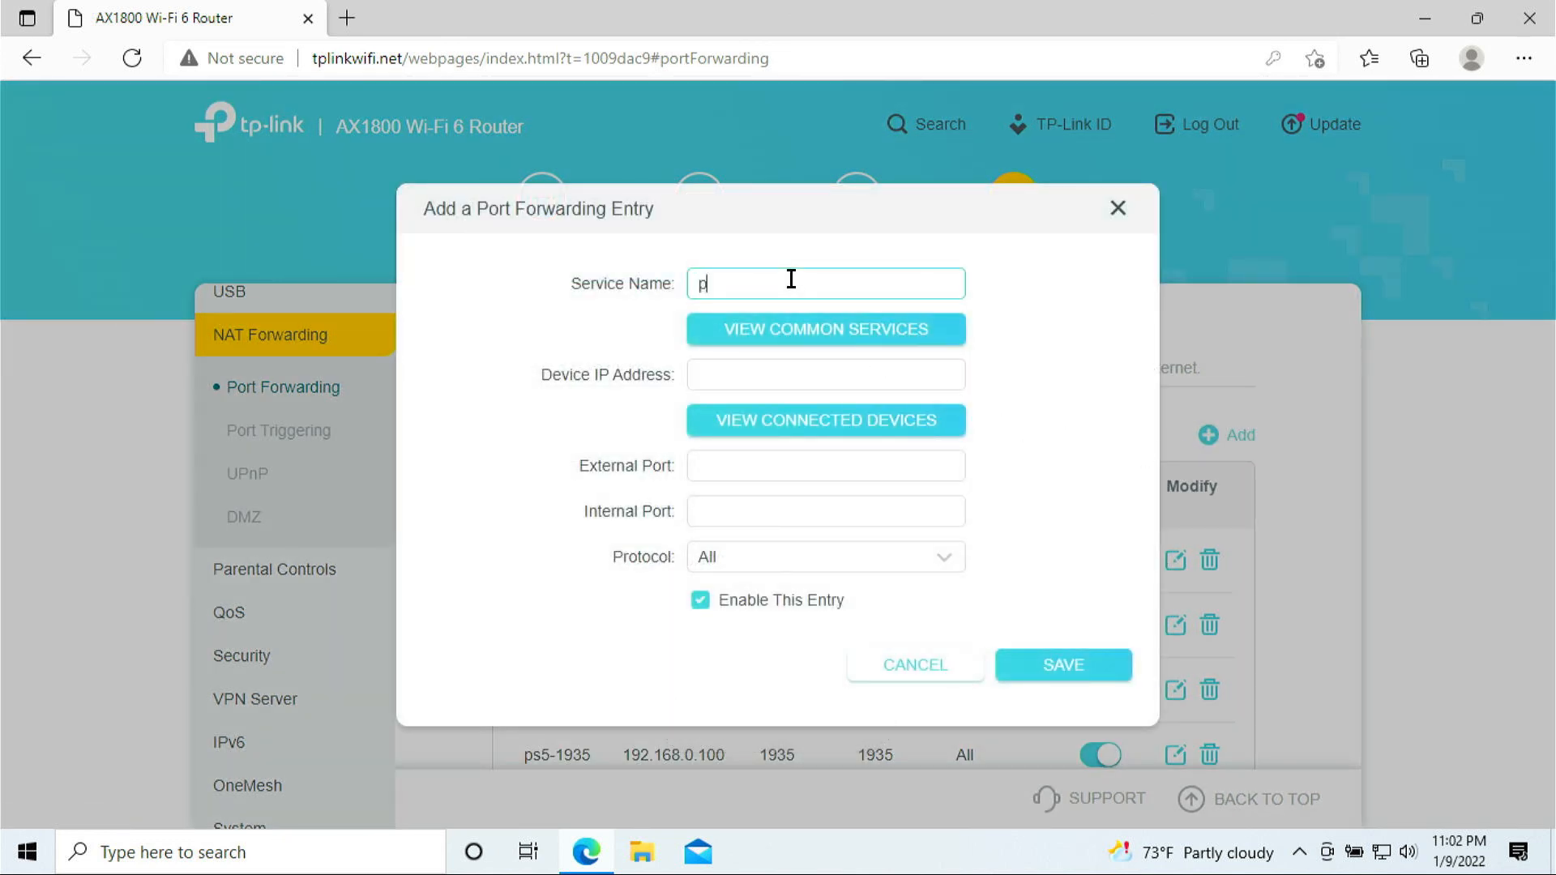
type("s5-34")
type("80")
left_click(769, 422)
left_click(615, 478)
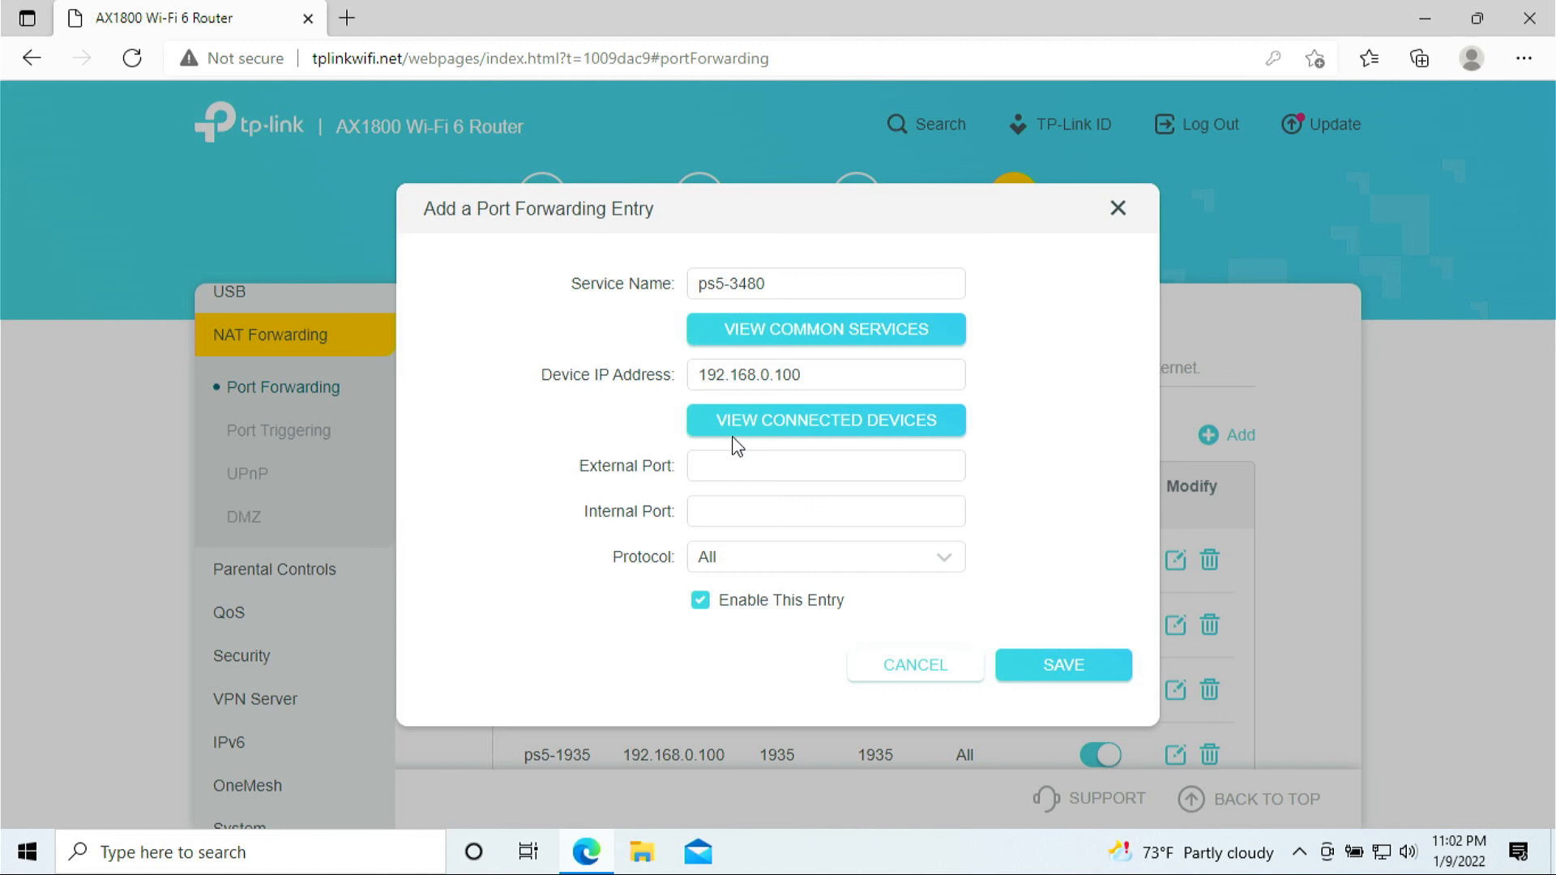
left_click(769, 466)
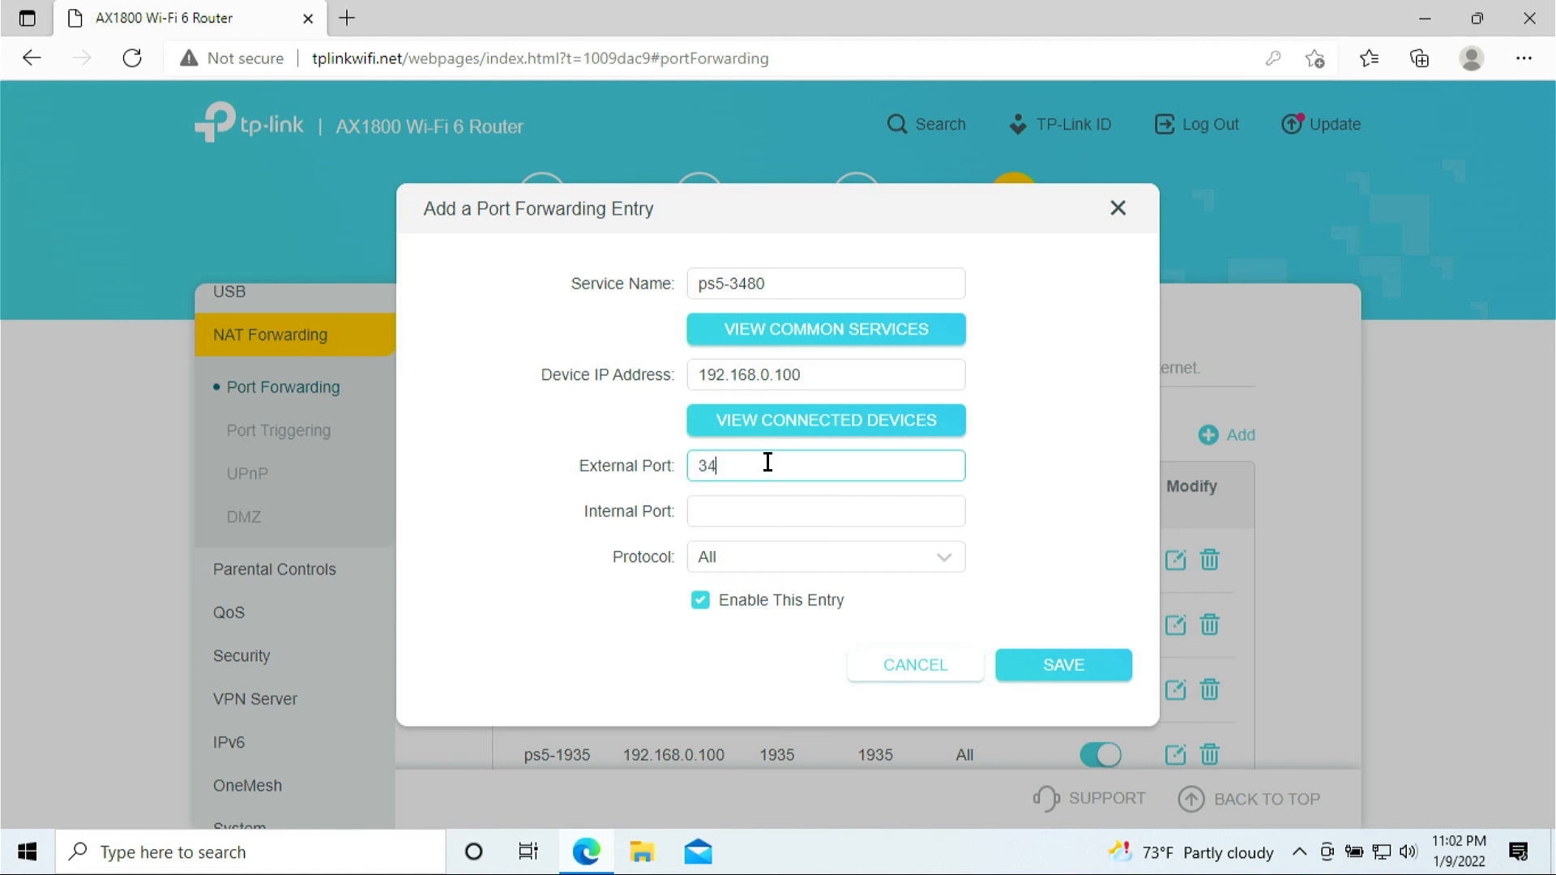
type("80")
key("Tab")
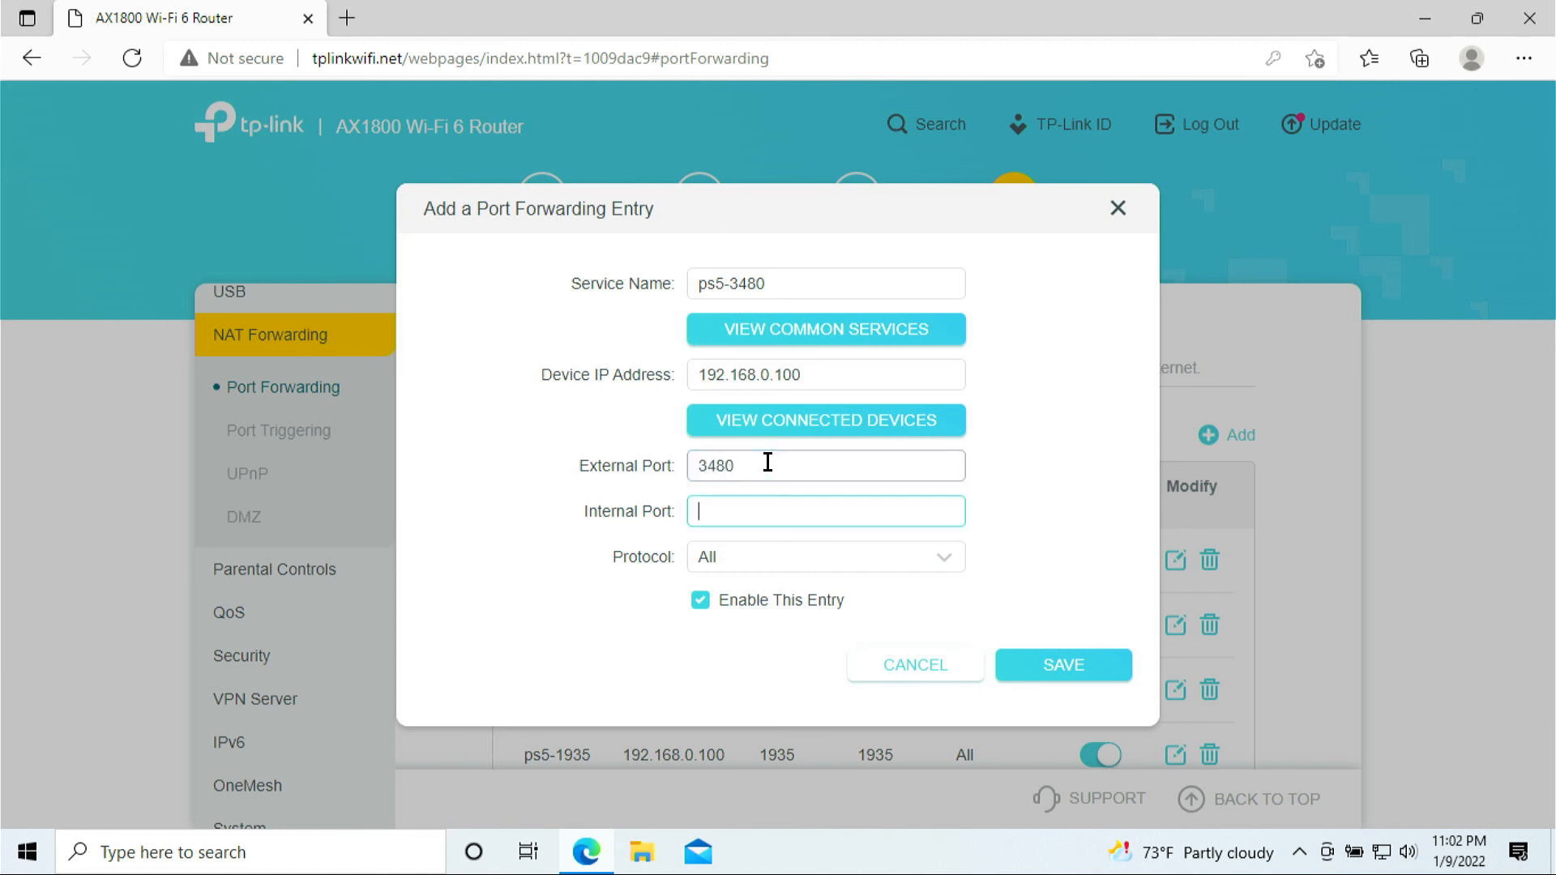
type("480")
left_click(1063, 664)
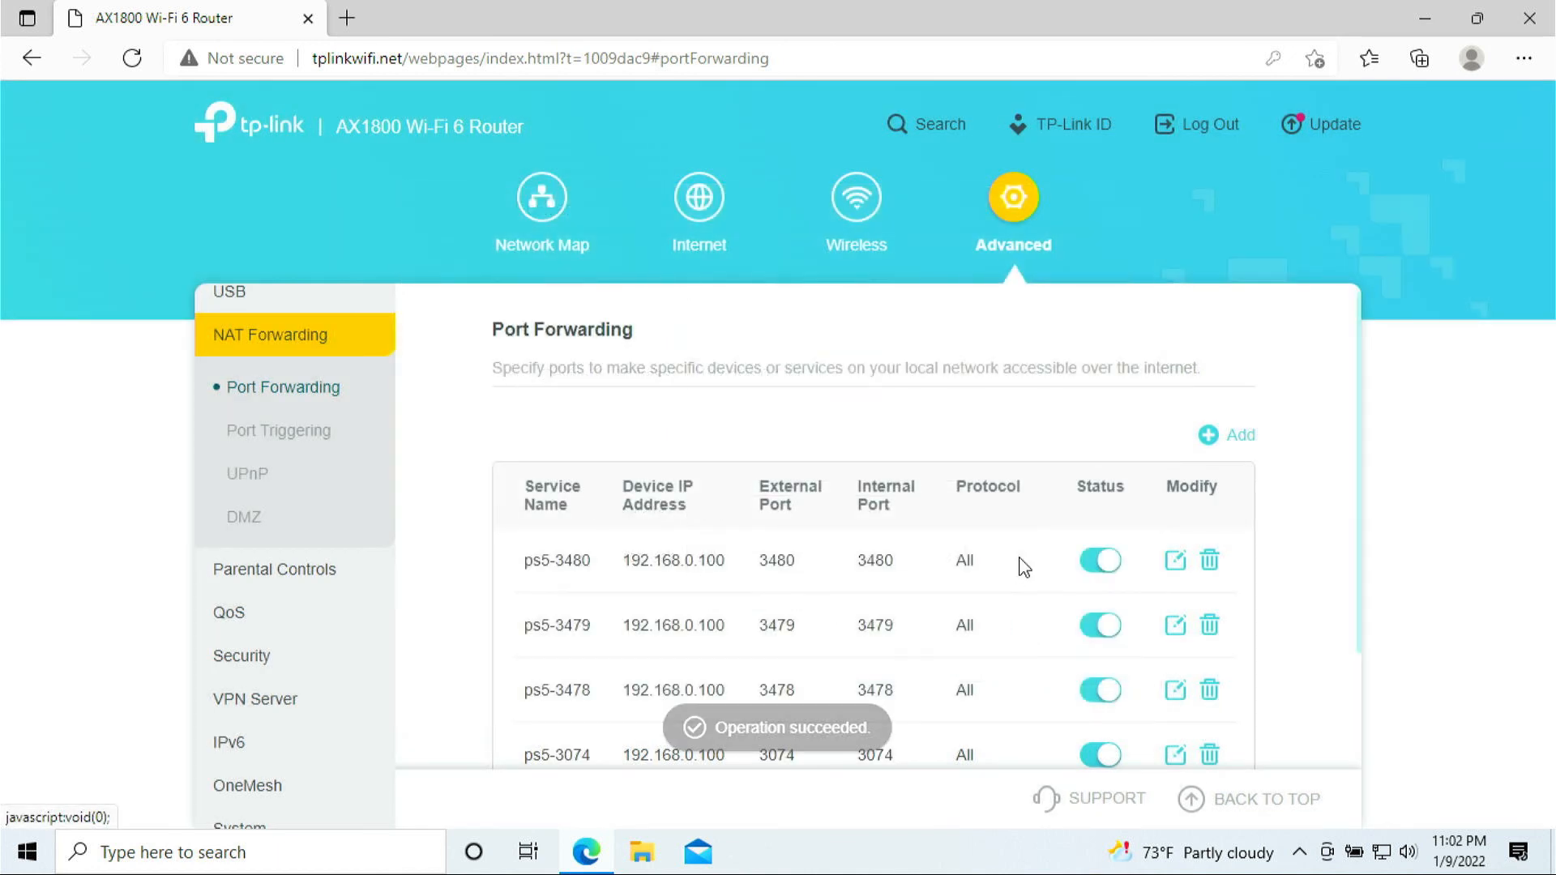
scroll(1022, 565, "down", 1)
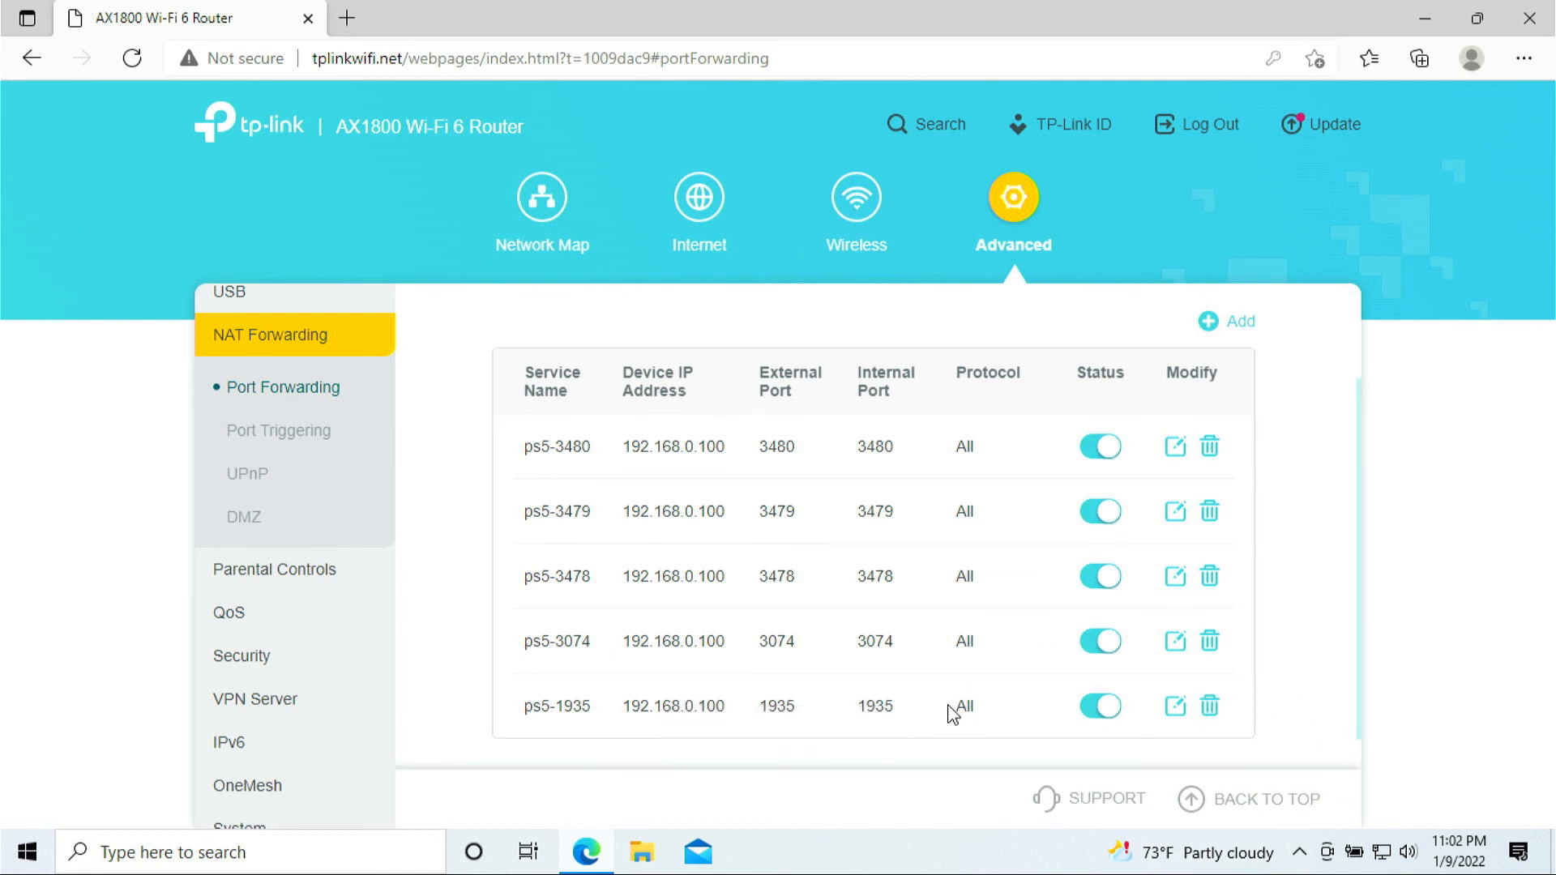
left_click_drag(899, 708, 575, 428)
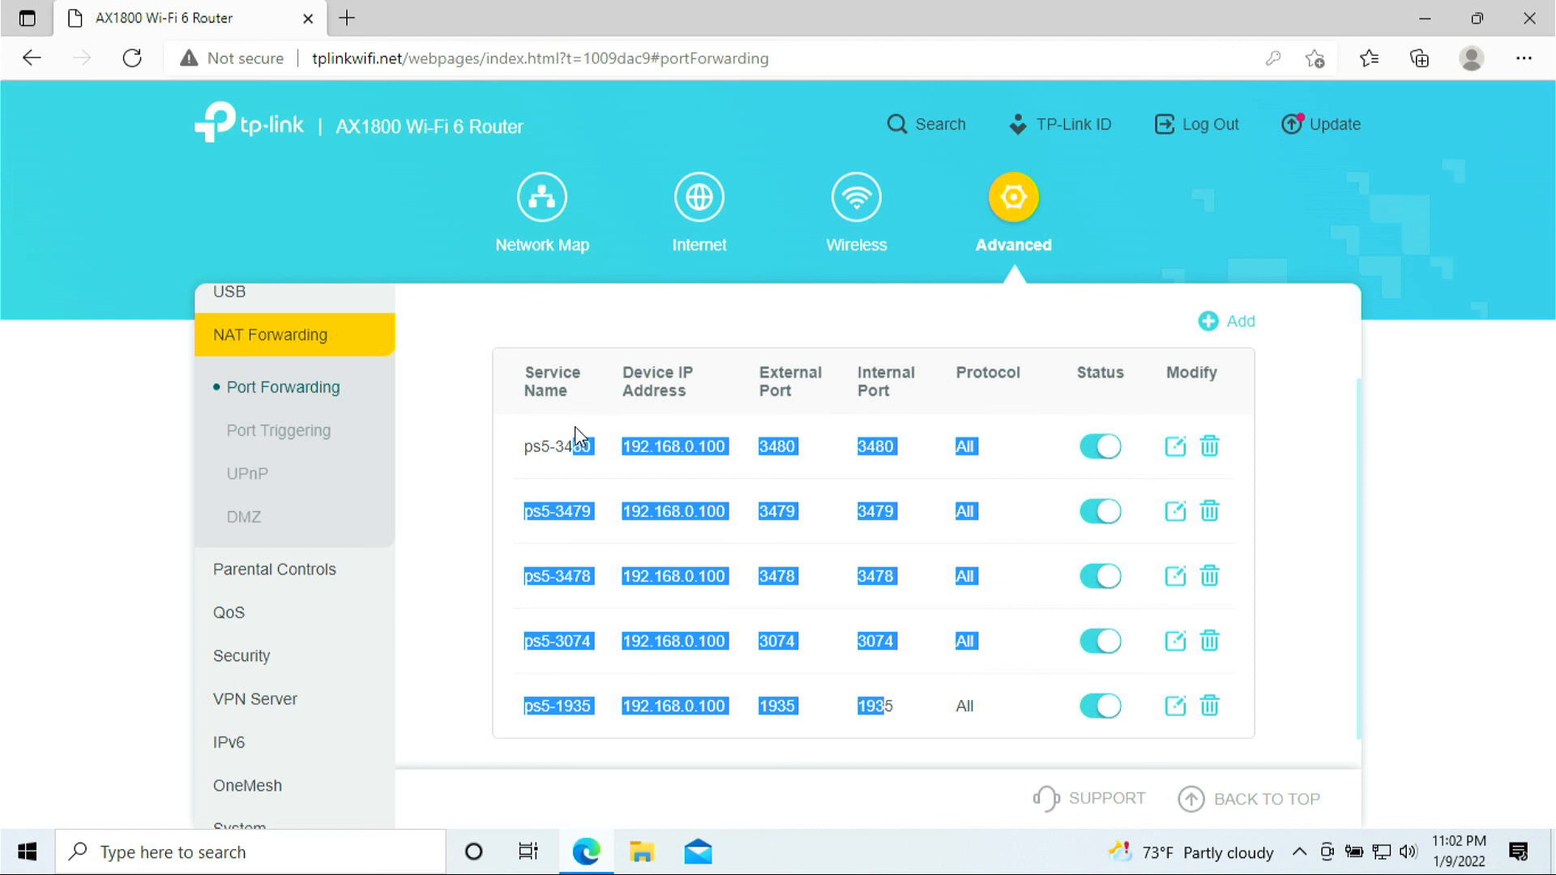
left_click(785, 707)
left_click_drag(773, 640, 959, 472)
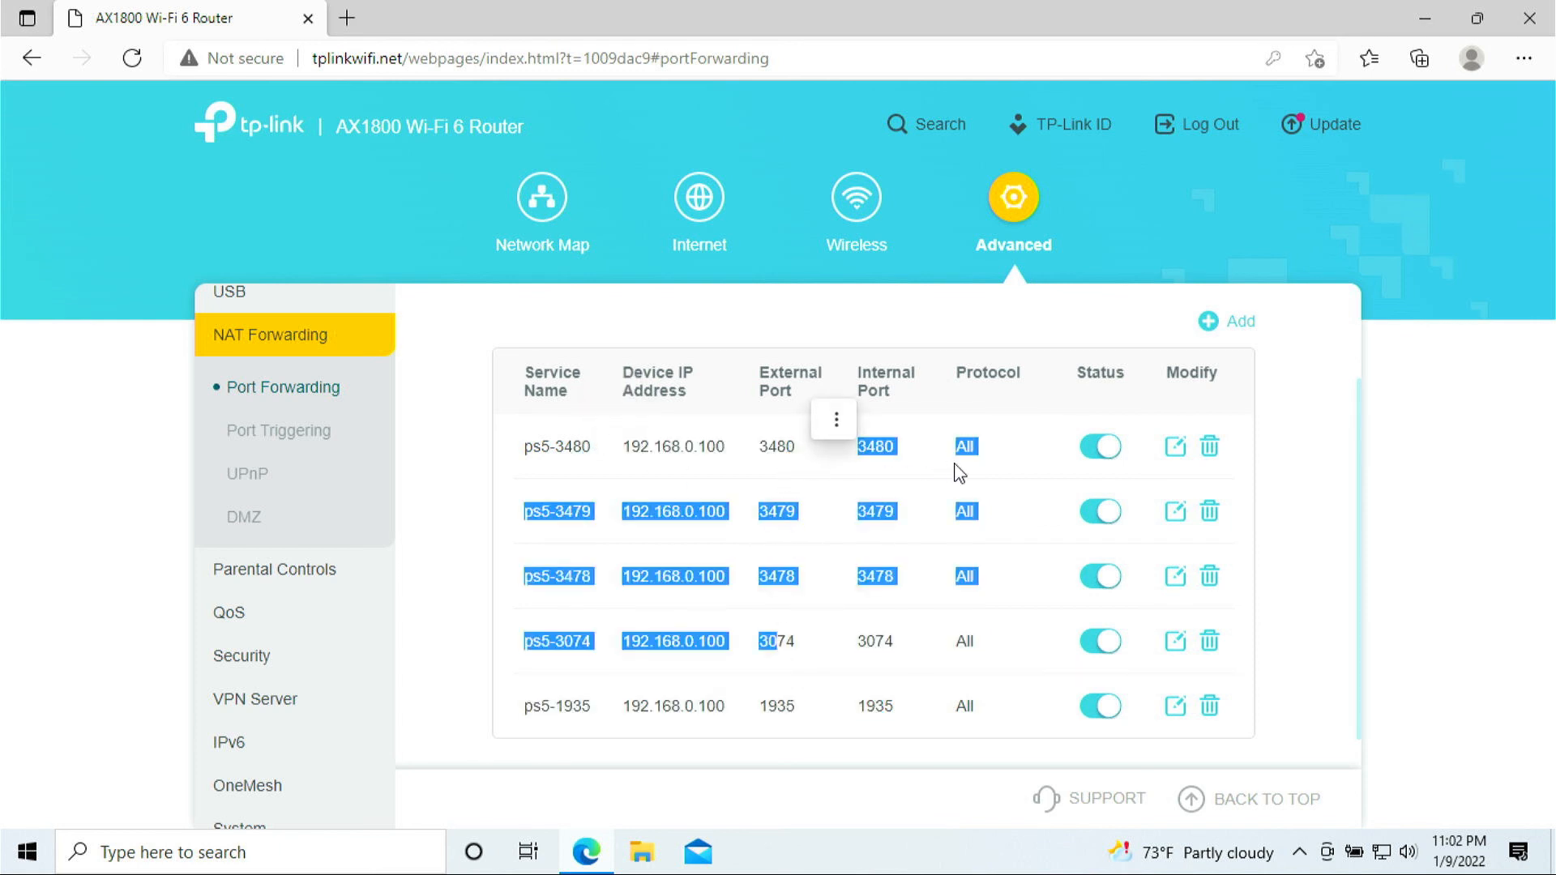
left_click(985, 478)
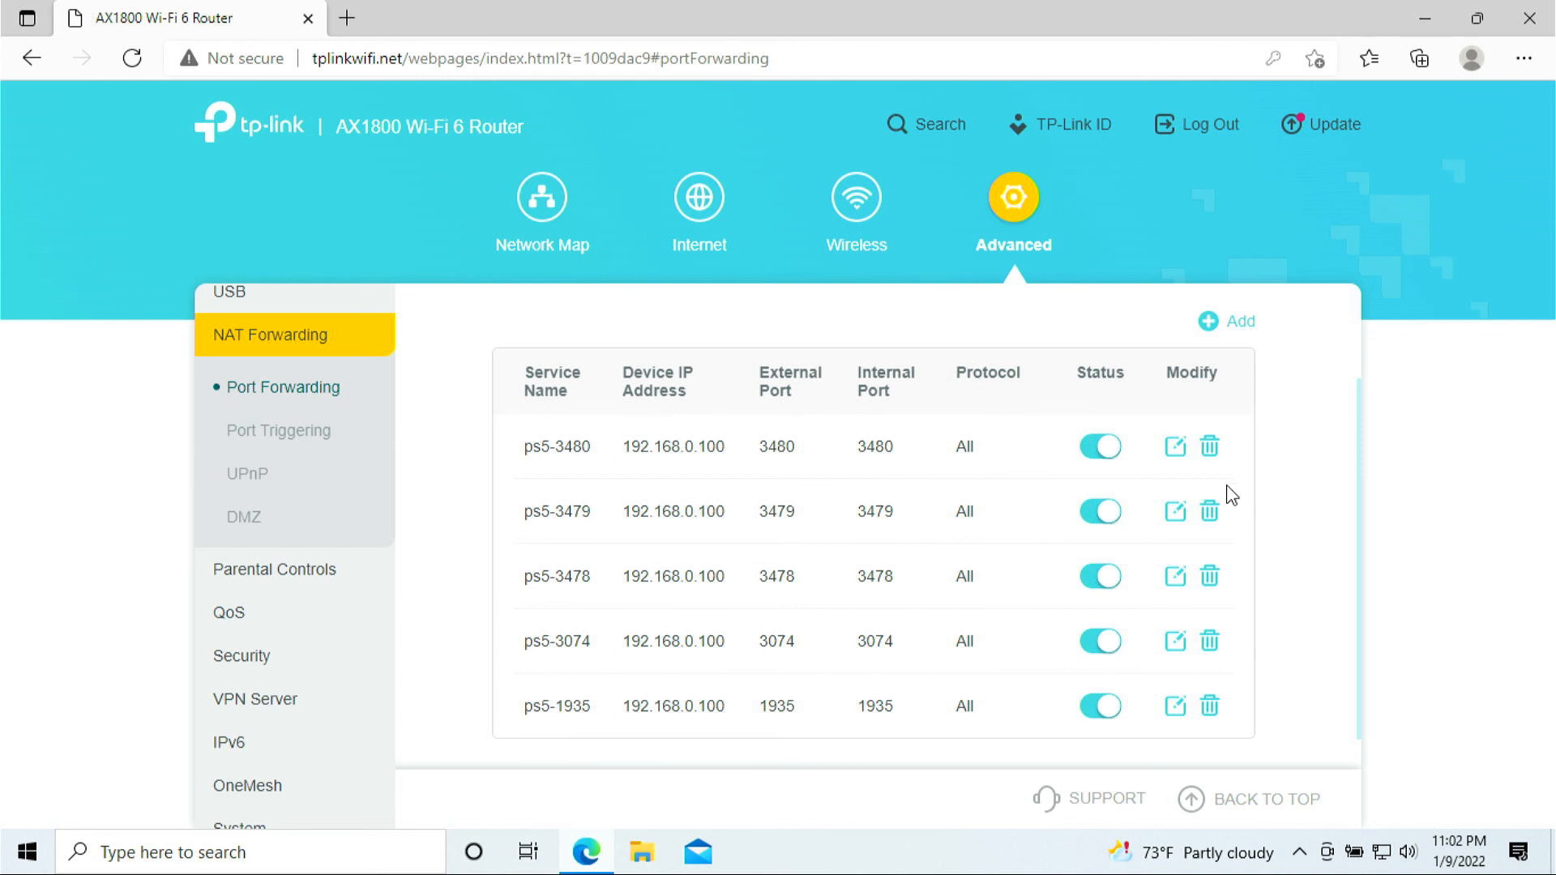